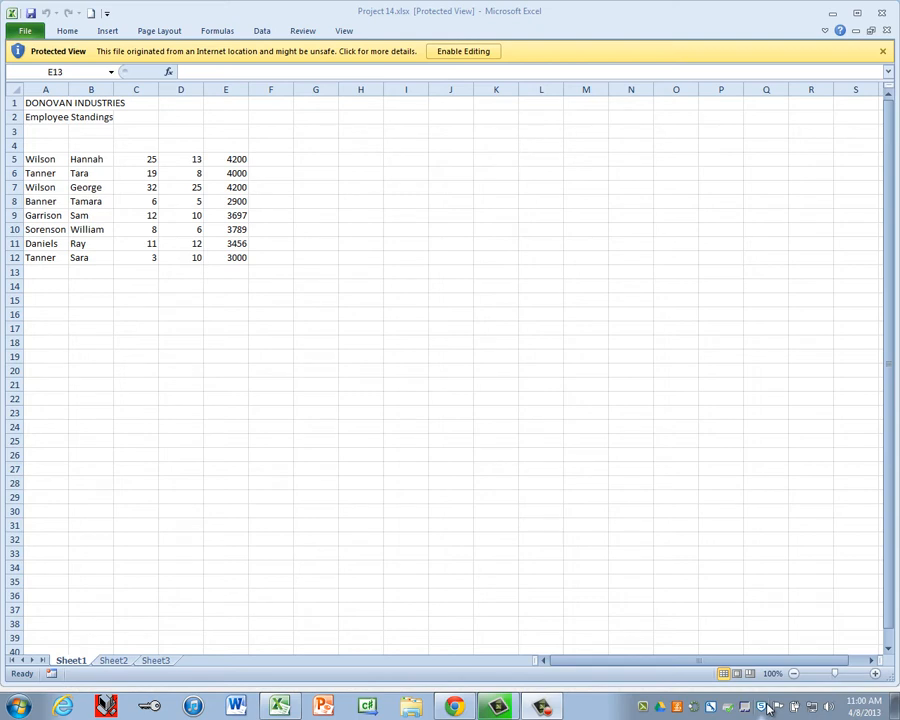
- Enable editing of the workbook and enter the two-line column heading Employee / Name in cells A3 and A4
left_click(459, 59)
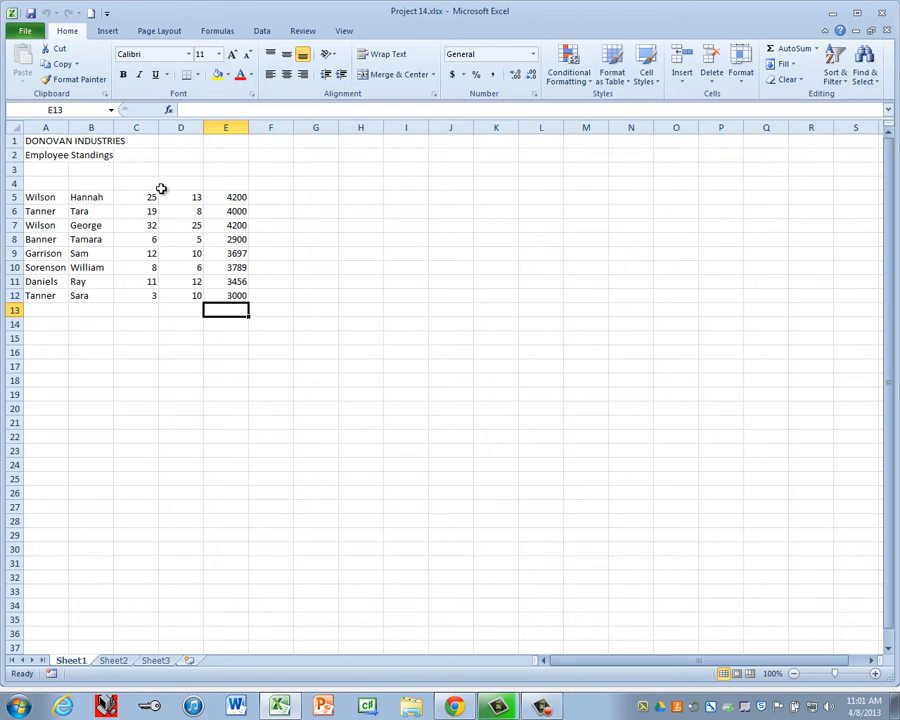
left_click(48, 184)
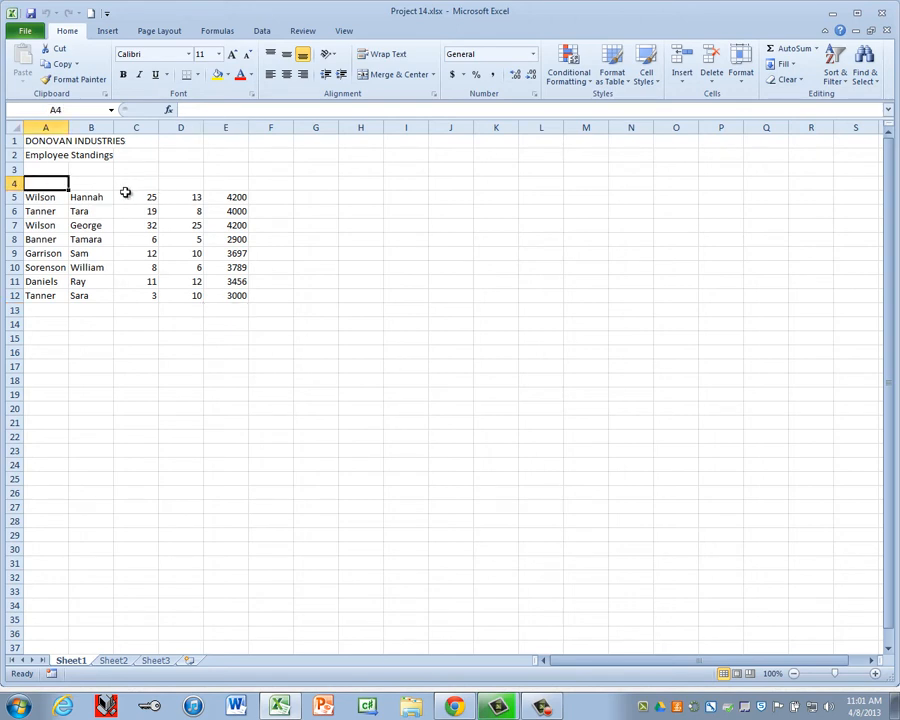
left_click(54, 169)
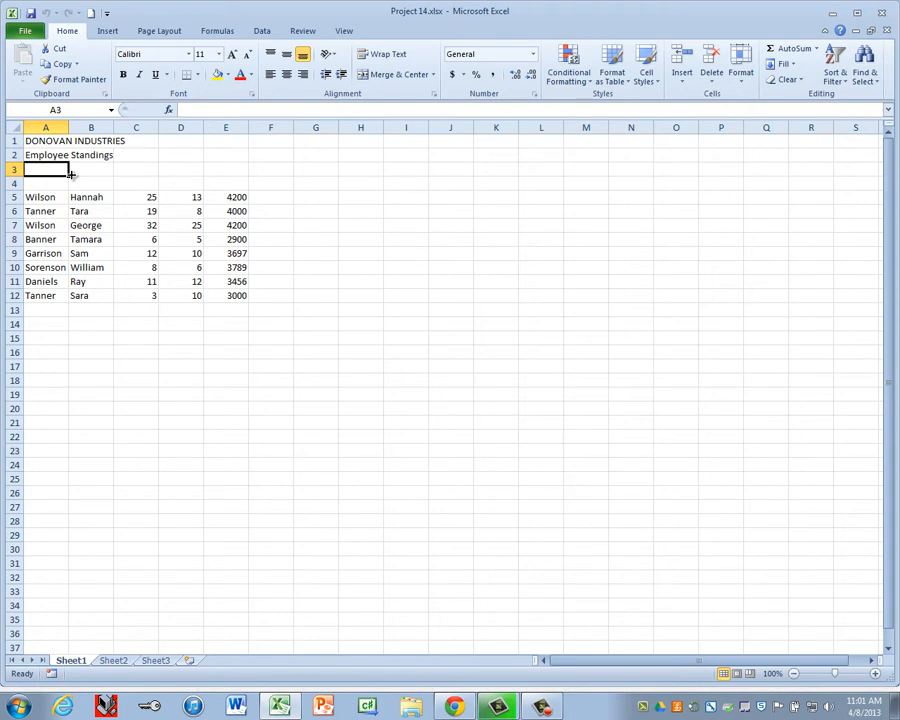
type("Emp")
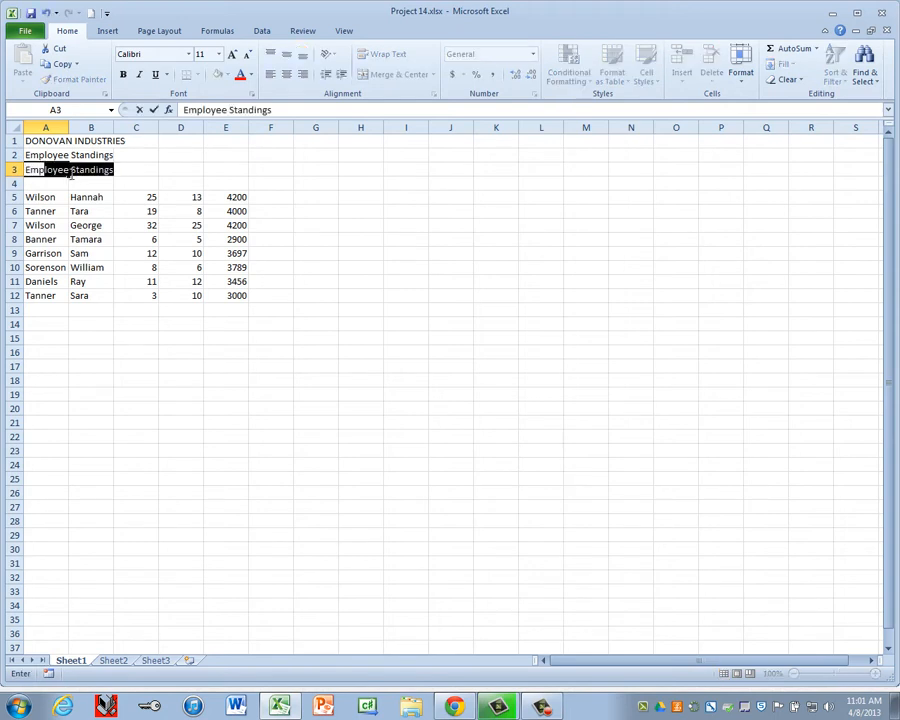
type("loyee")
key("Delete")
key("Return")
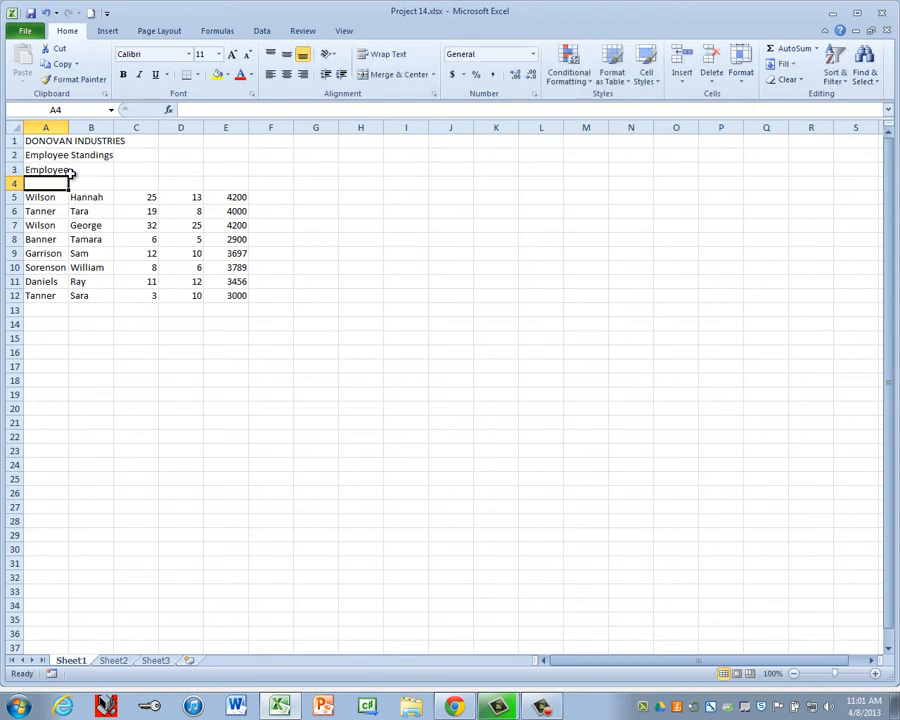
type("Name")
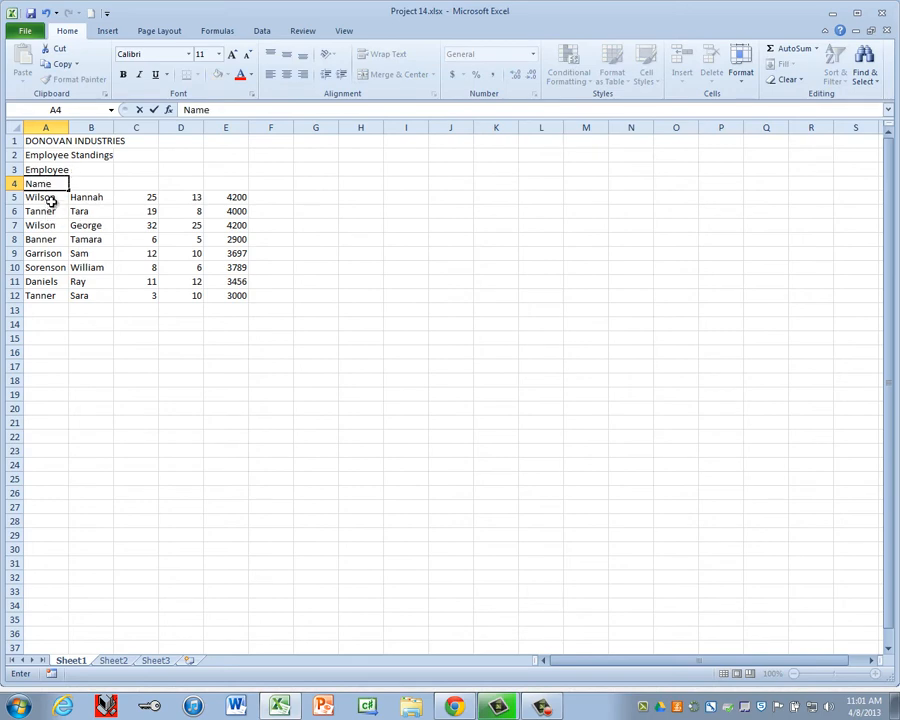
left_click(58, 208)
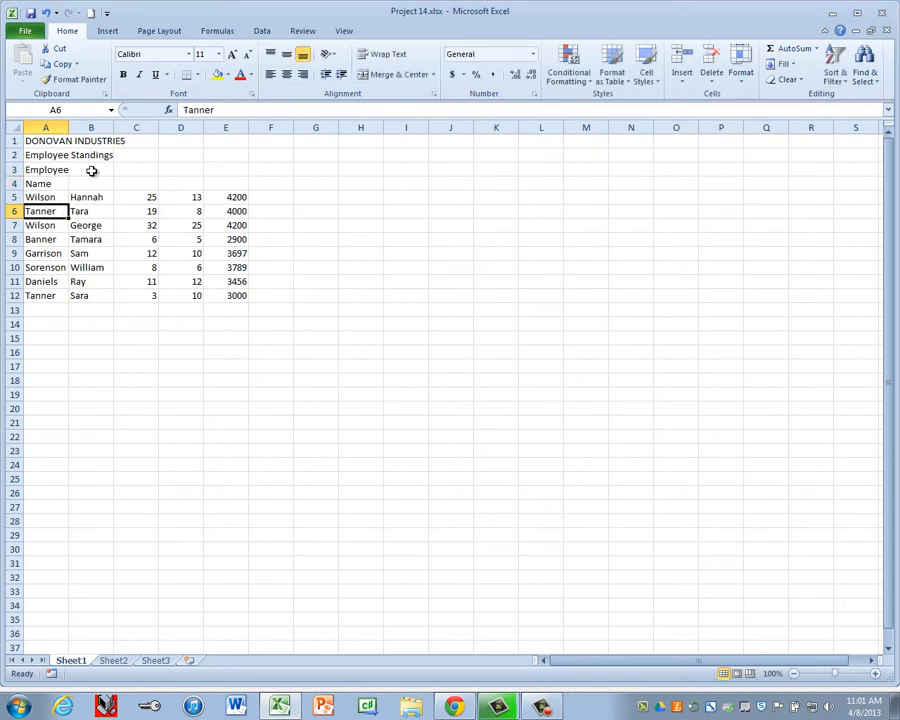
- Insert a blank row above row 3 to separate the column heading from the sheet titles
left_click(14, 169)
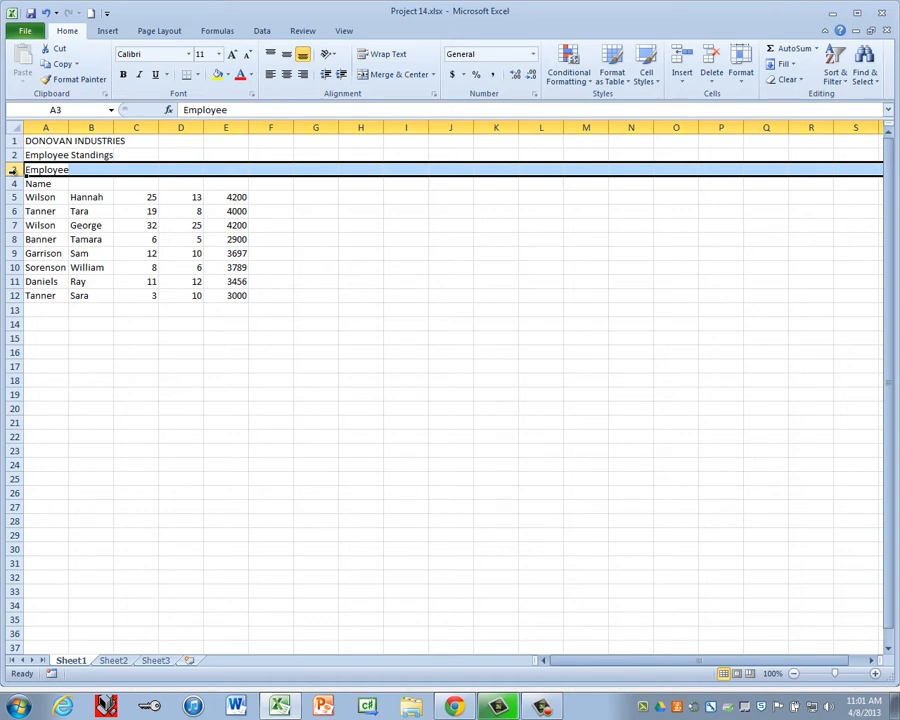
right_click(14, 170)
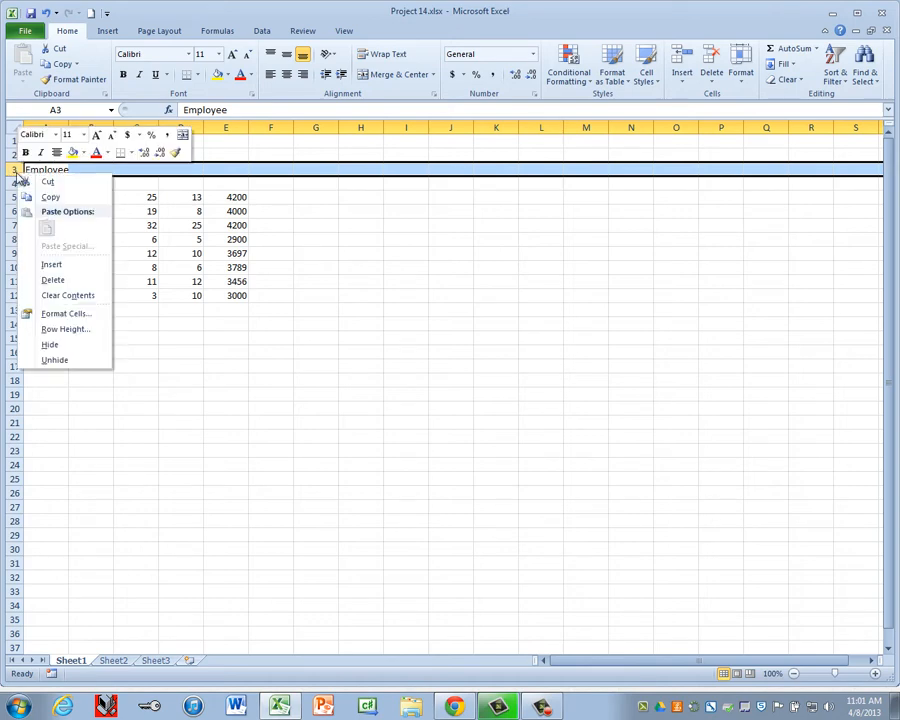
left_click(53, 265)
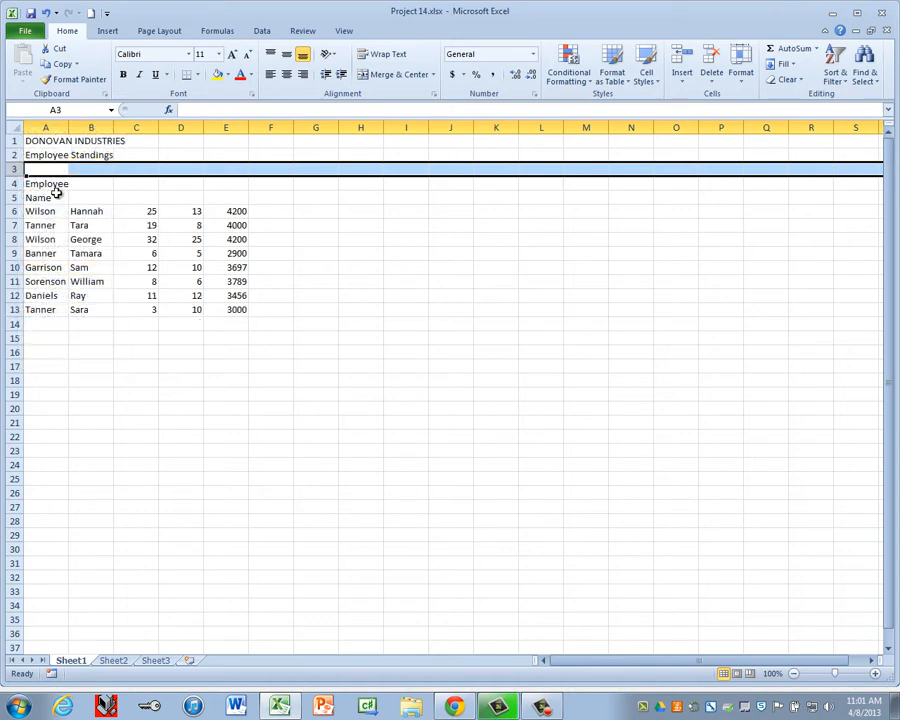
left_click(55, 186)
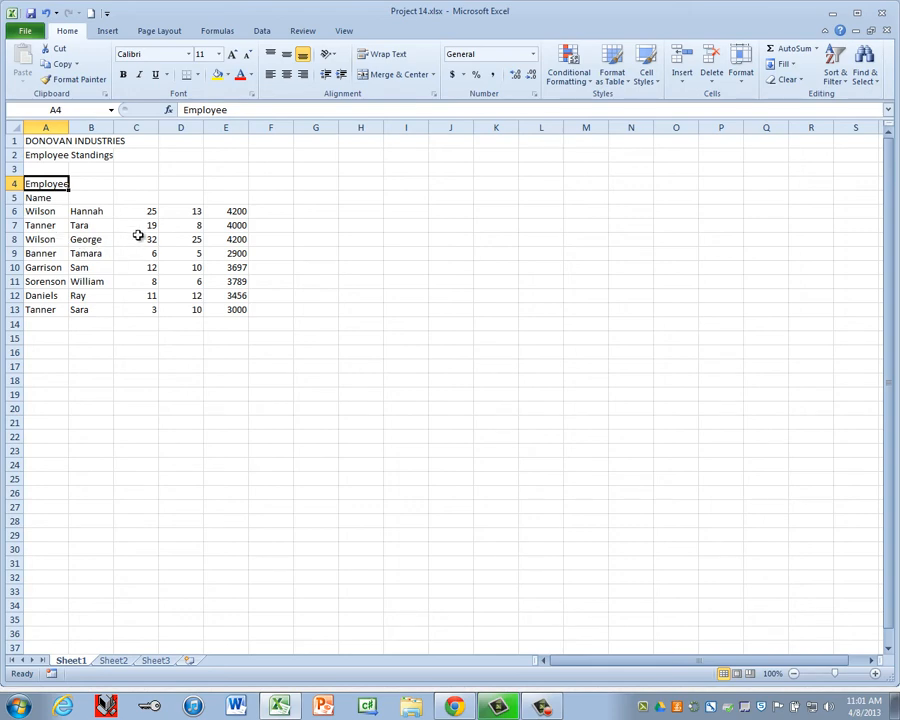
- Enter the two-line column heading Employee / Number in cells C4 and C5
left_click(135, 187)
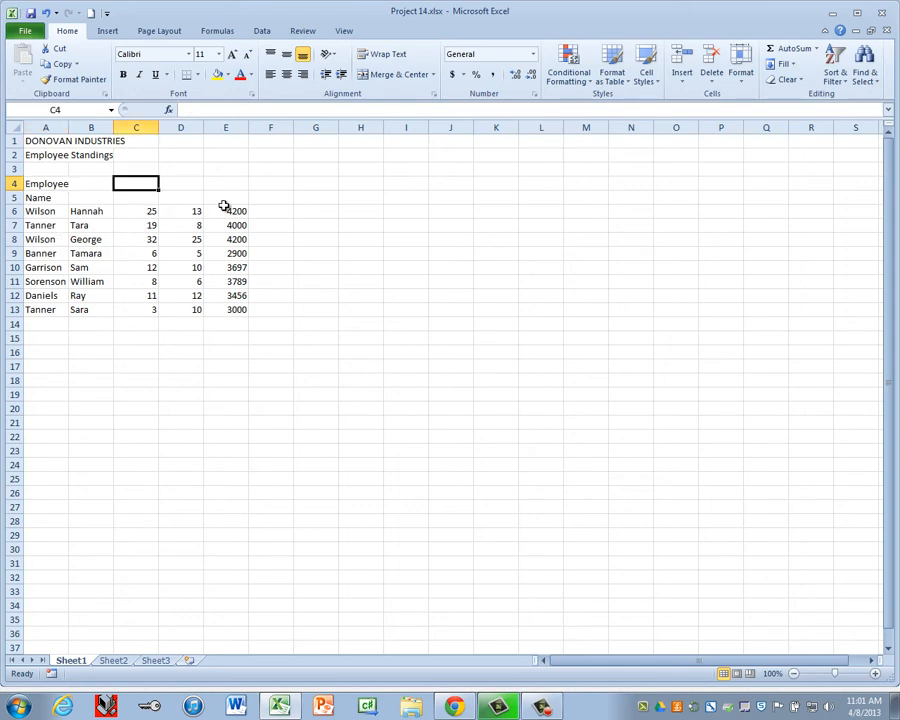
type("Employee")
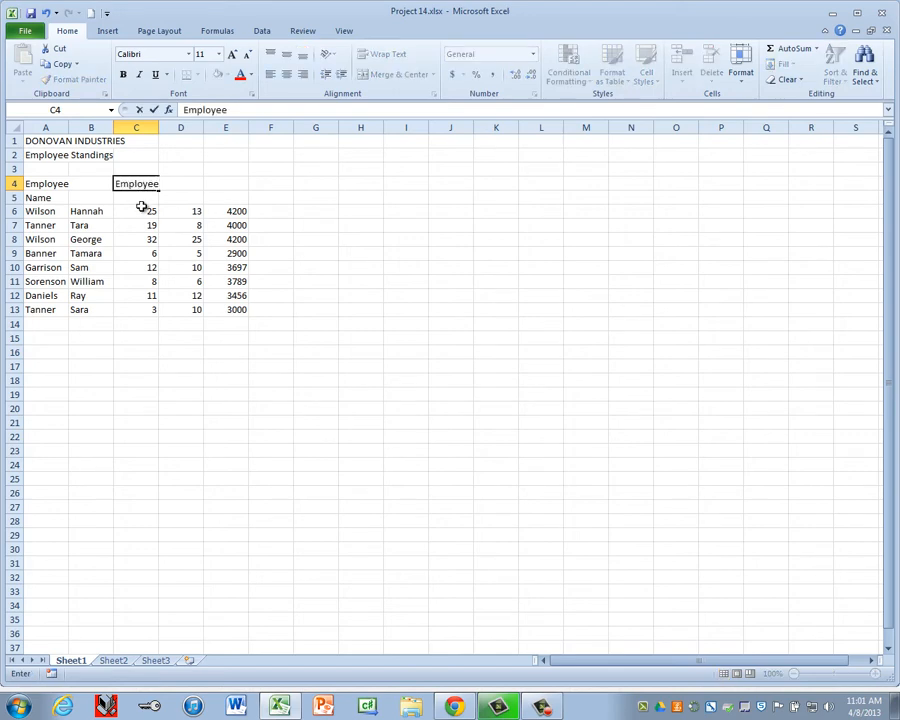
key("Return")
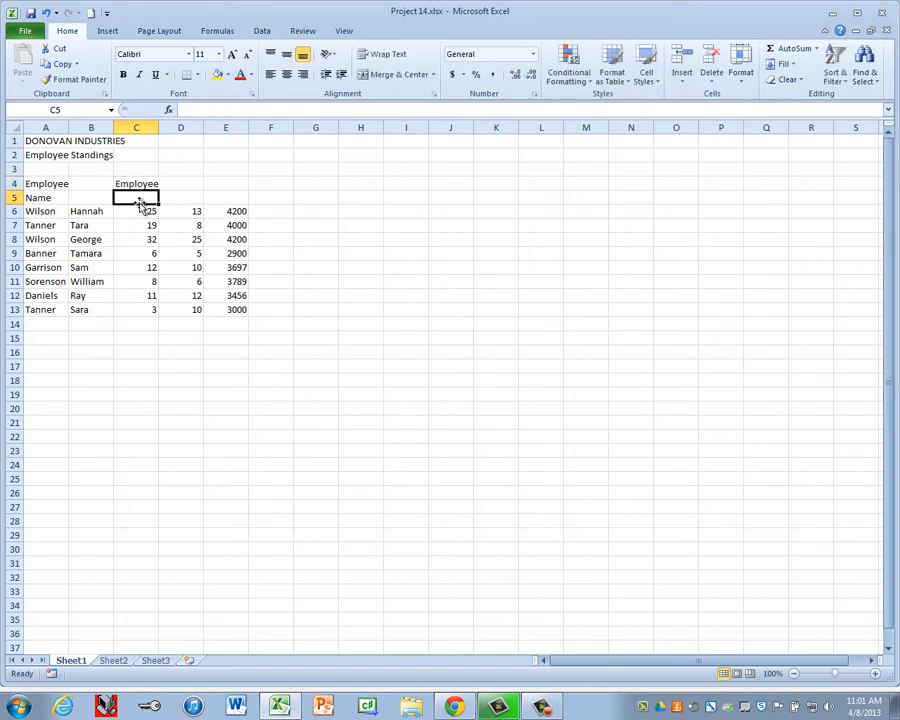
type("Number")
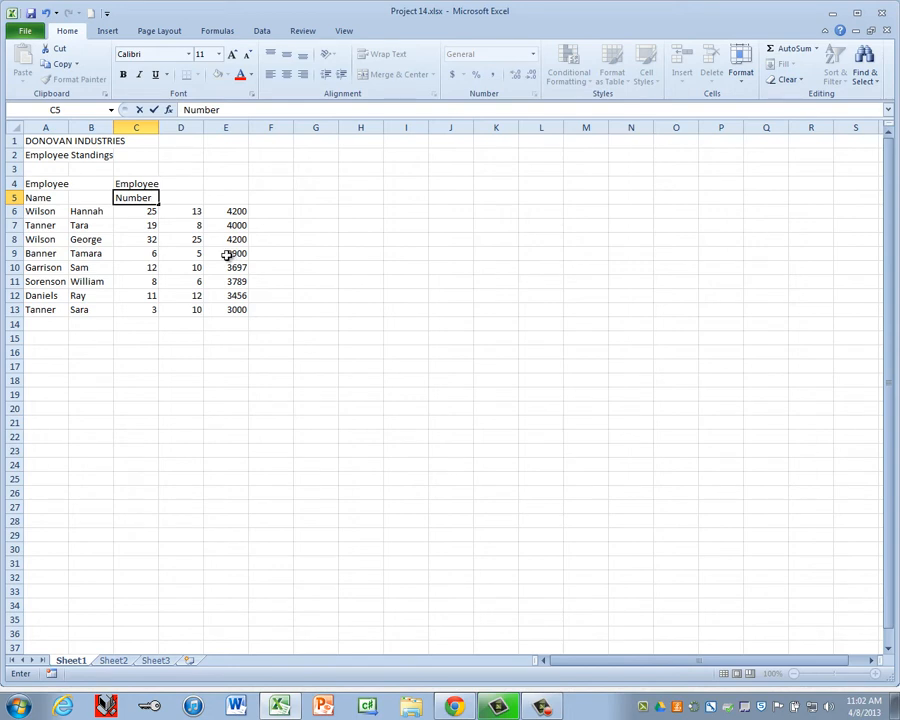
- Enter the two-line column heading Years / Service in cells D4 and D5
left_click(190, 183)
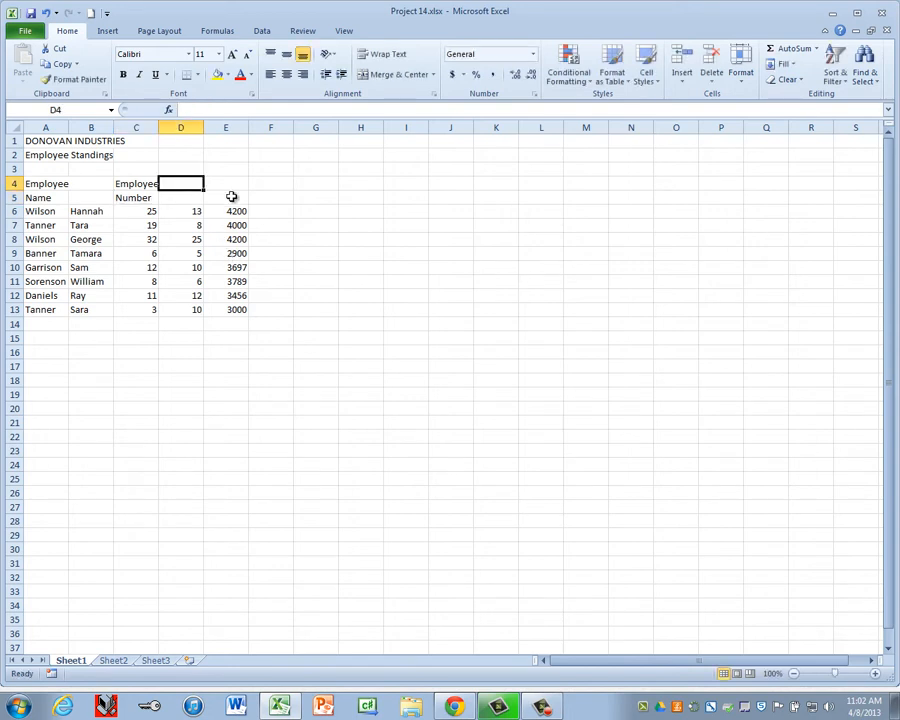
type("Yea")
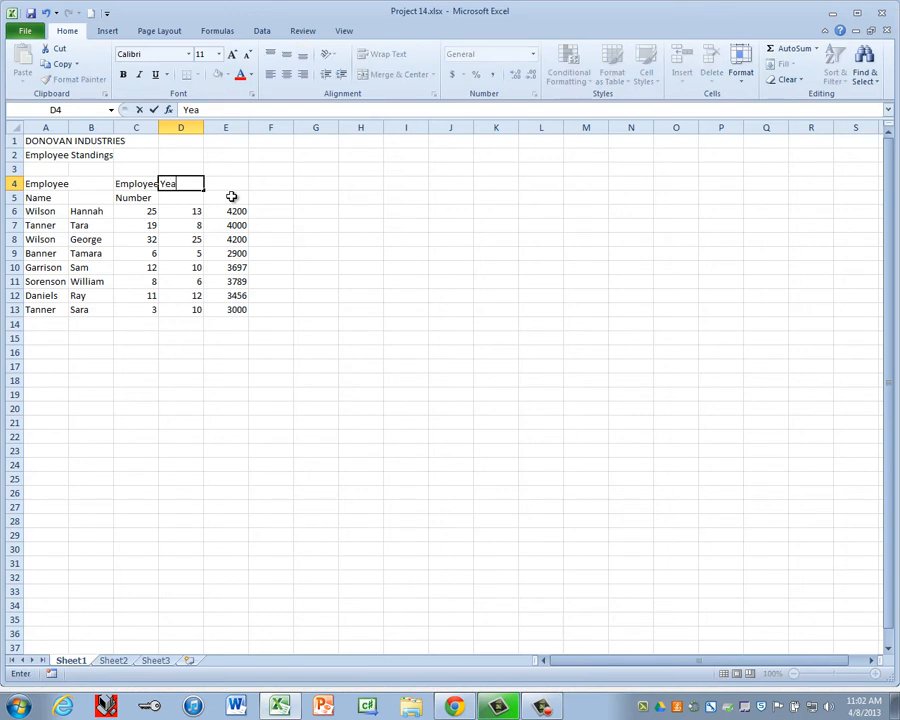
type("rs")
key("Return")
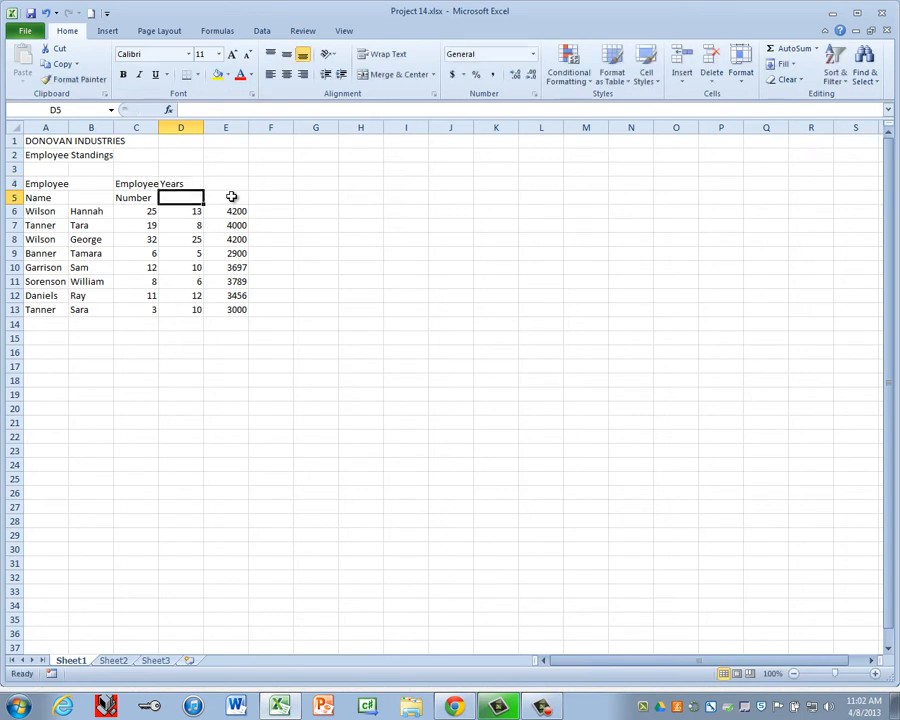
type("Service")
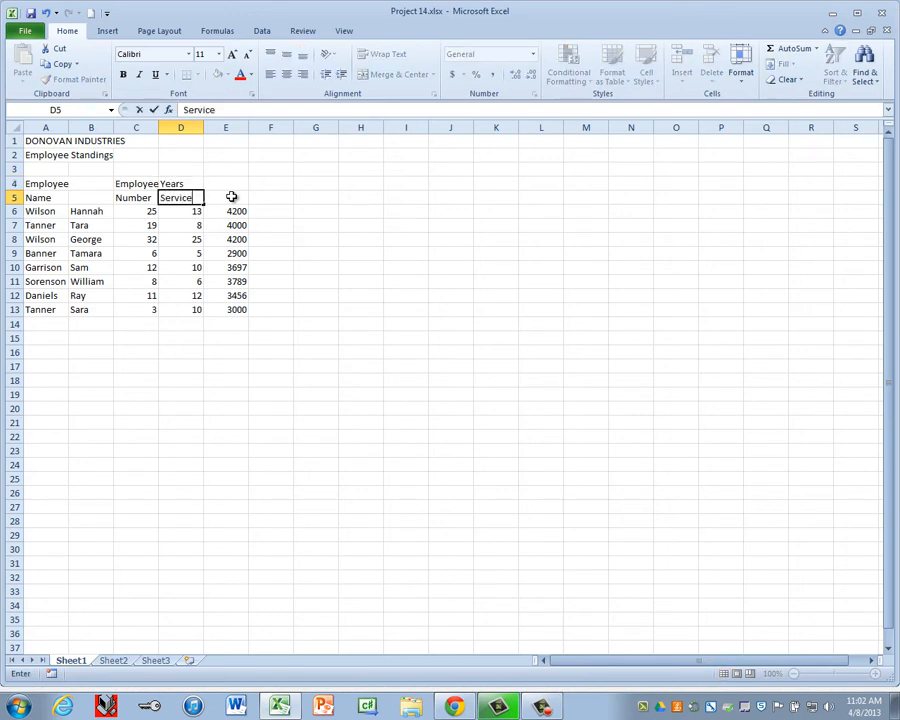
- Enter the two-line column heading Monthly / Earnings in cells E4 and E5
left_click(237, 186)
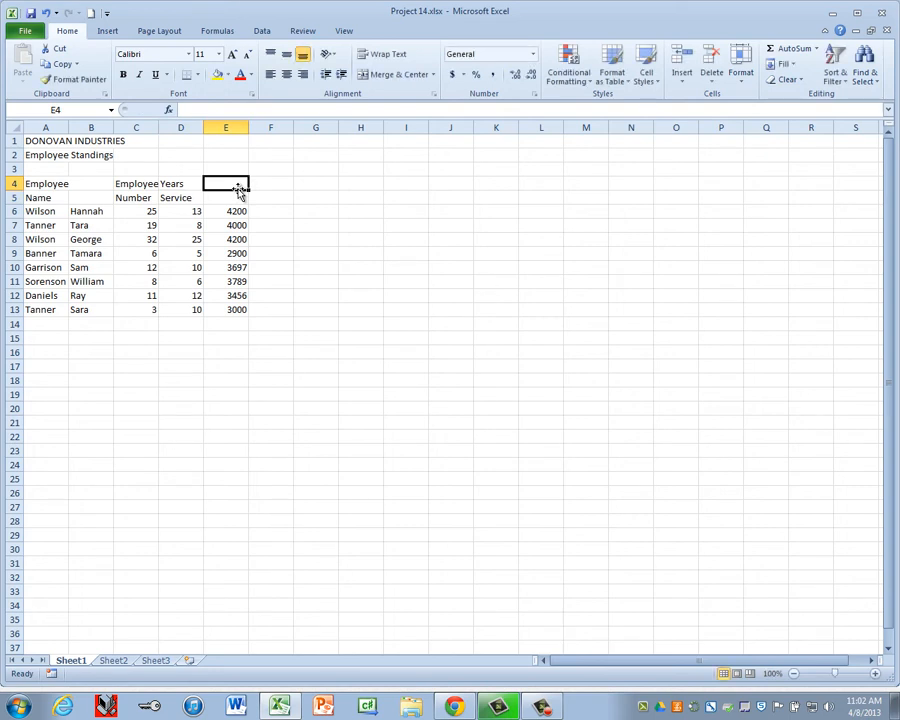
type("Monthly")
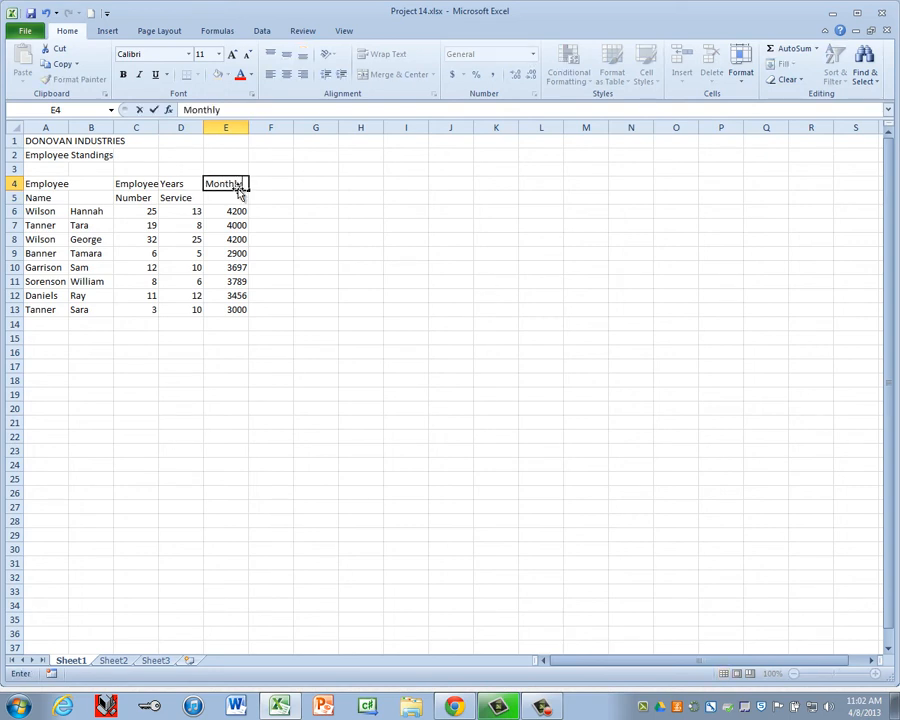
key("Return")
type("Earnings")
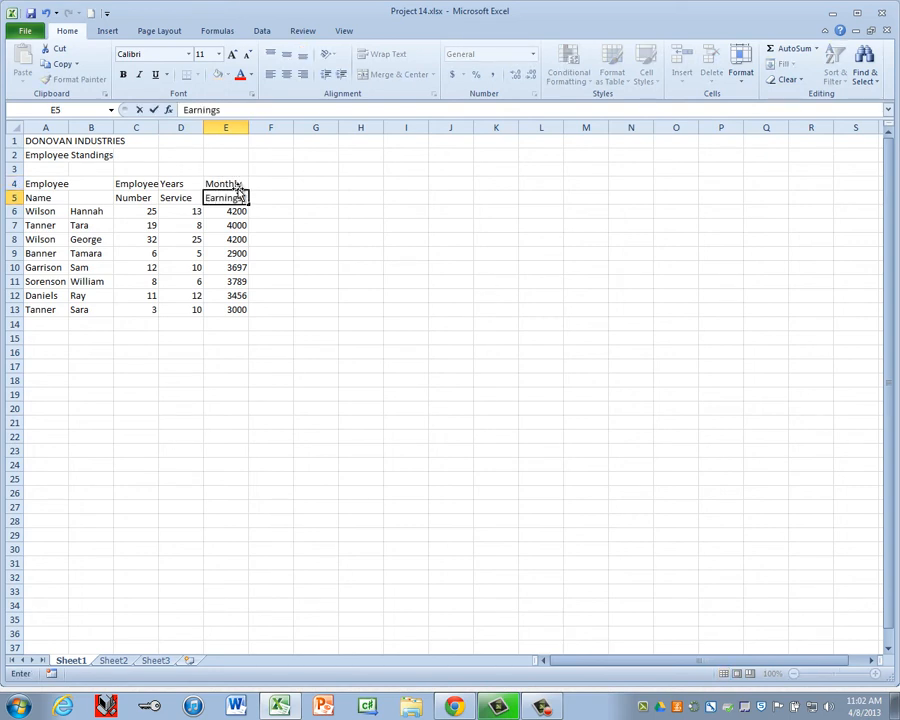
- Enter the two-line column heading Yearly / Earnings in cells F4 and F5
left_click(267, 184)
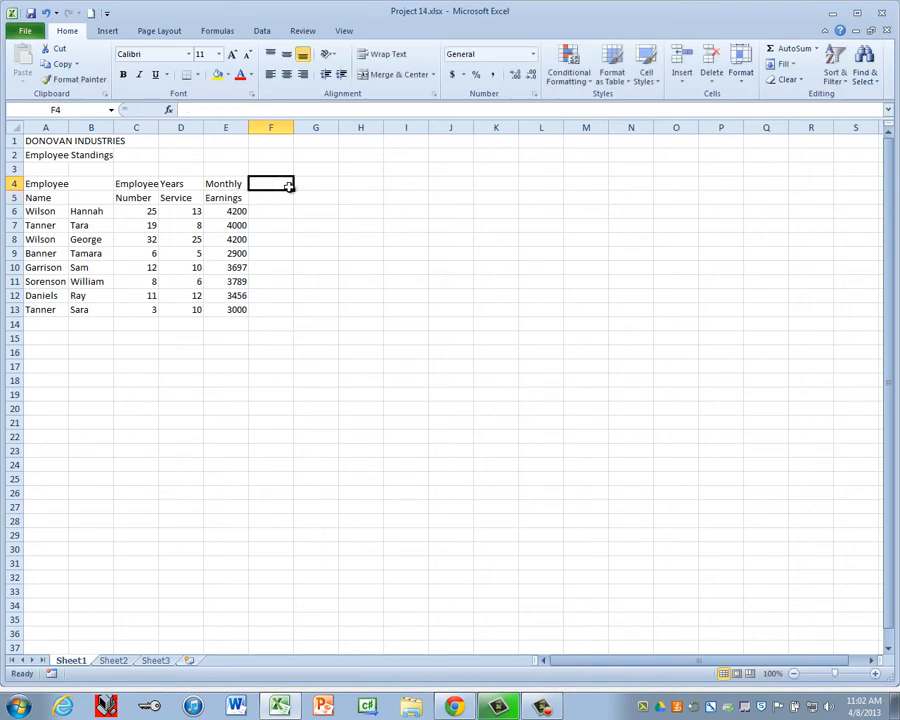
type("Yearly")
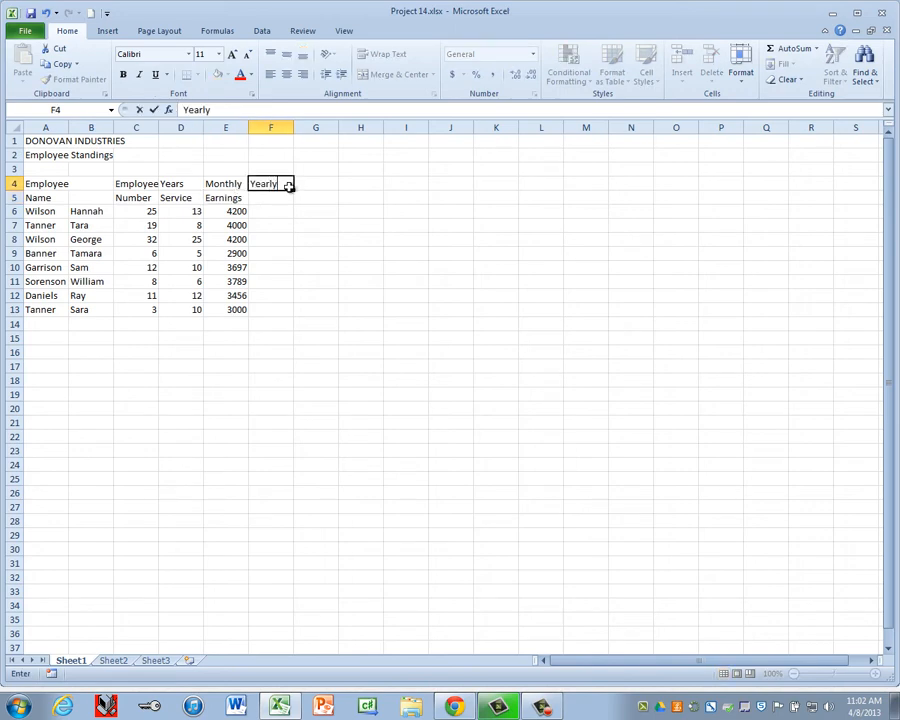
key("Return")
type("Earnings")
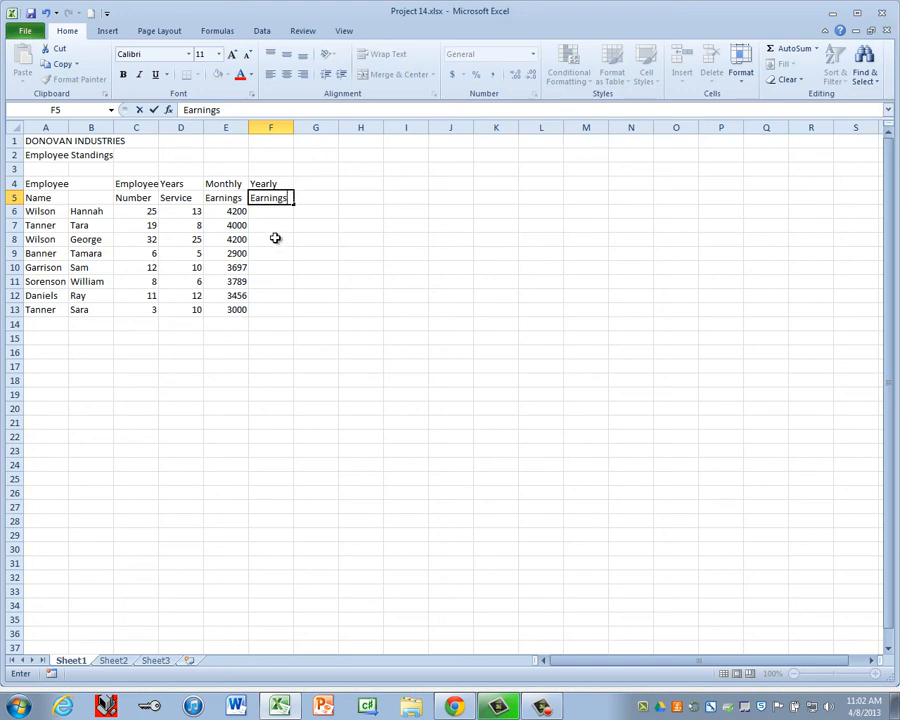
key("Return")
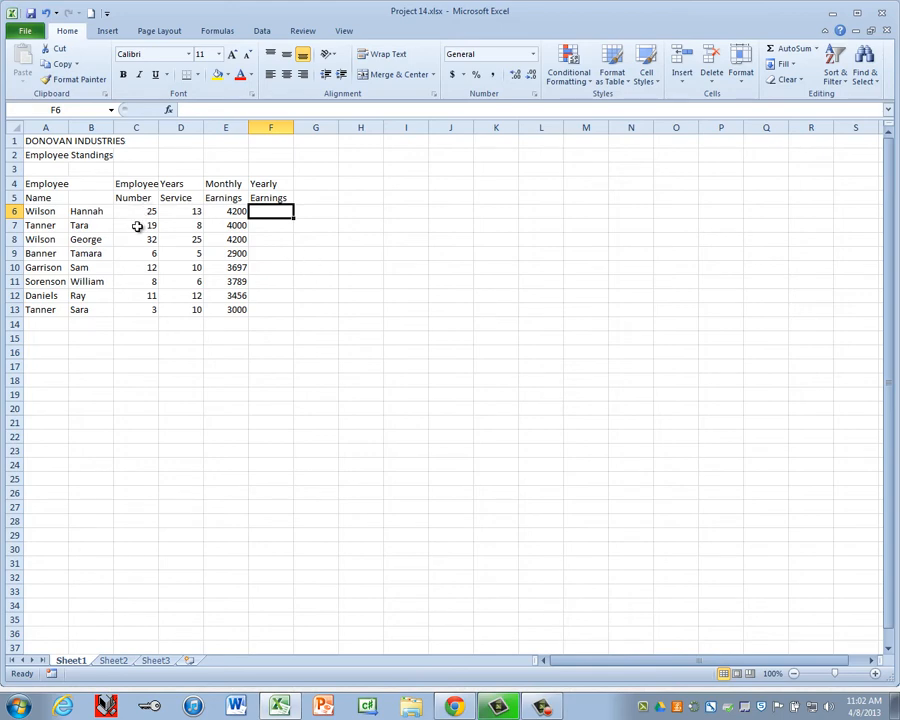
- Make the DONOVAN INDUSTRIES title in A1 bold and set its font size to 15
left_click(48, 141)
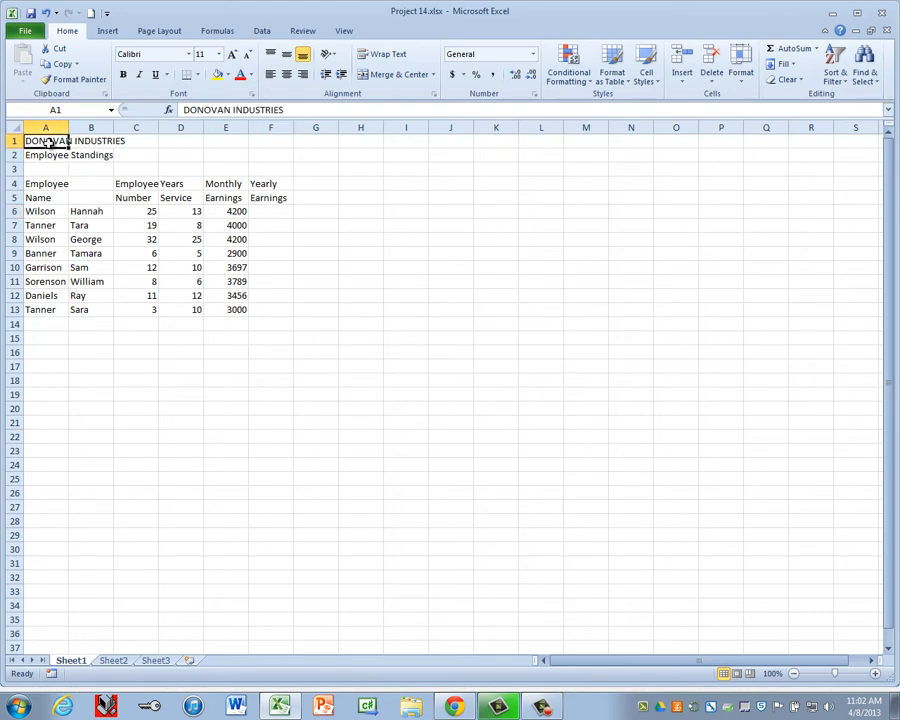
left_click(123, 74)
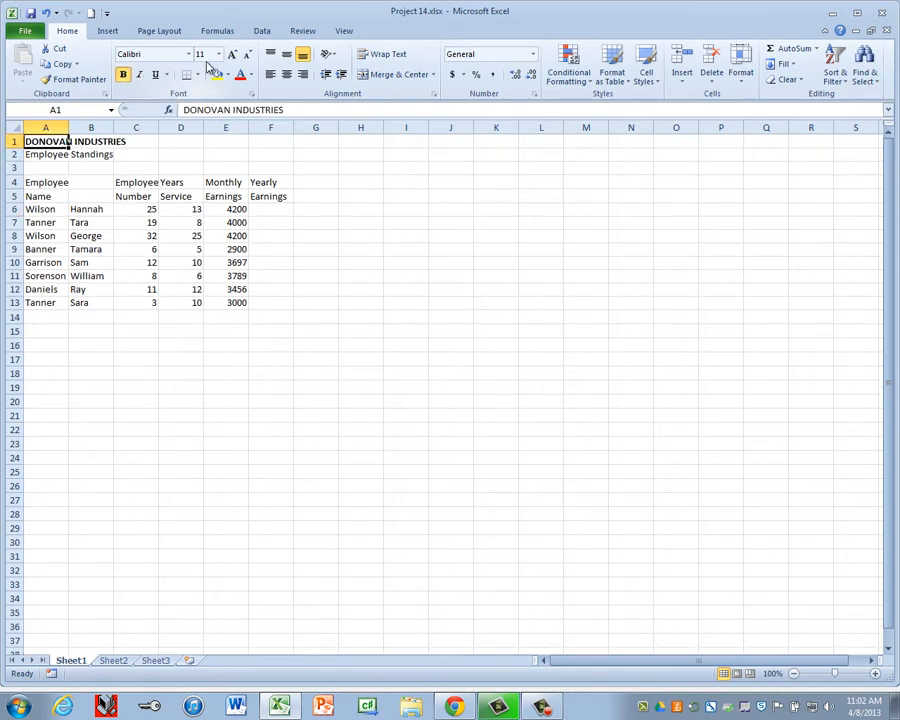
left_click(212, 54)
type("15")
key("Return")
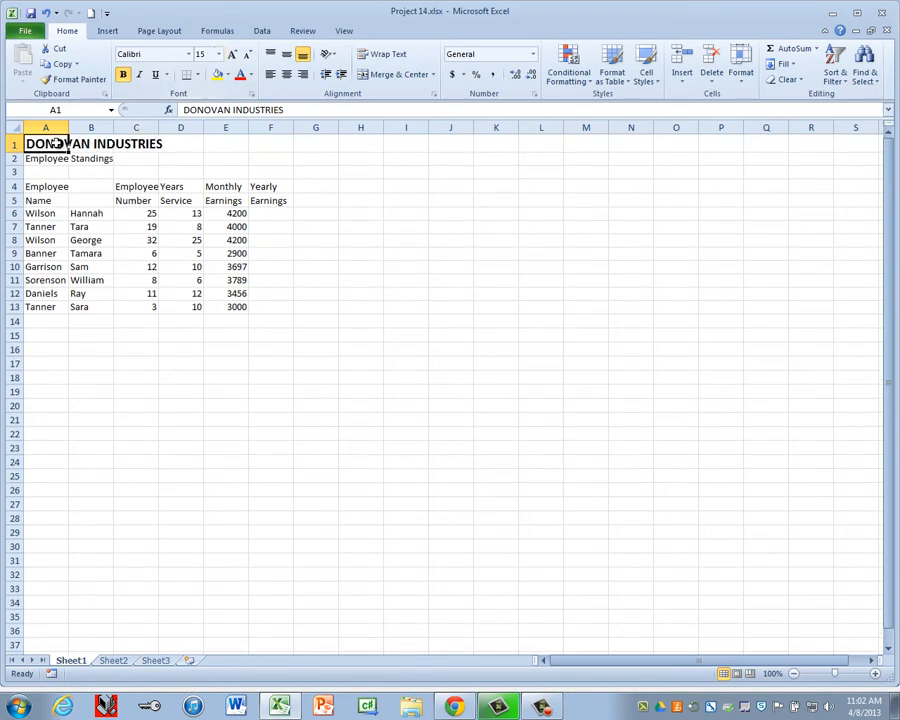
- Merge and center the DONOVAN INDUSTRIES and Employee Standings titles, each across columns A to F of its row
left_click_drag(55, 143, 261, 142)
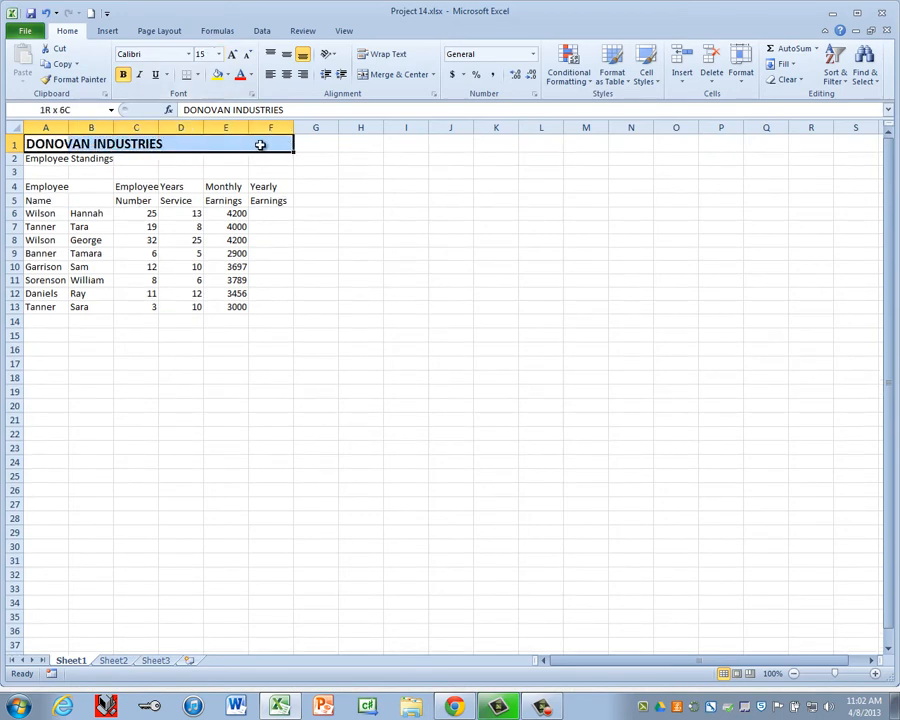
left_click(390, 78)
left_click_drag(30, 160, 258, 164)
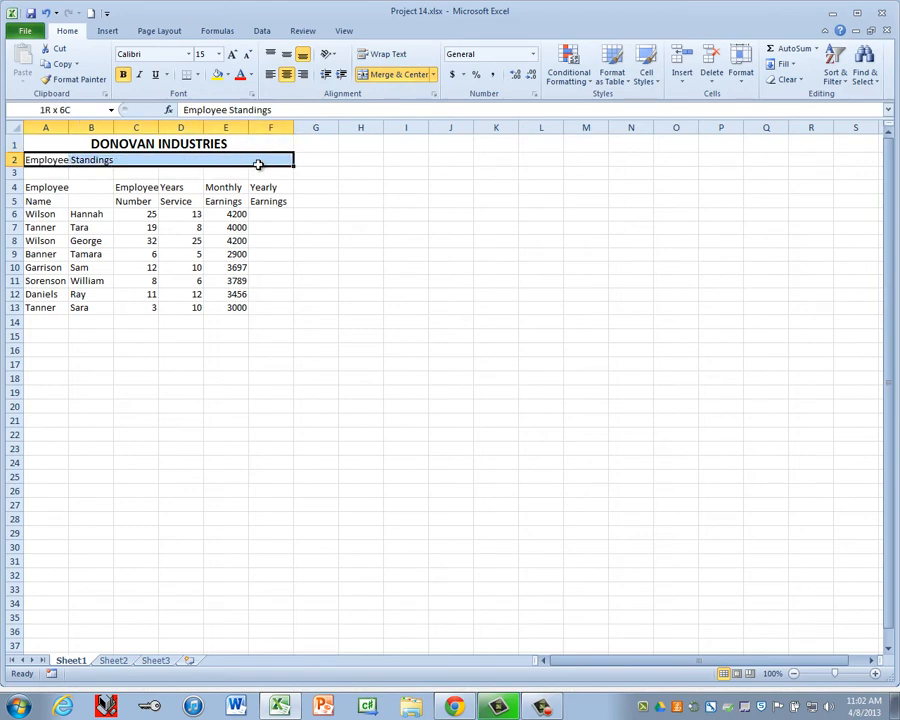
left_click(395, 74)
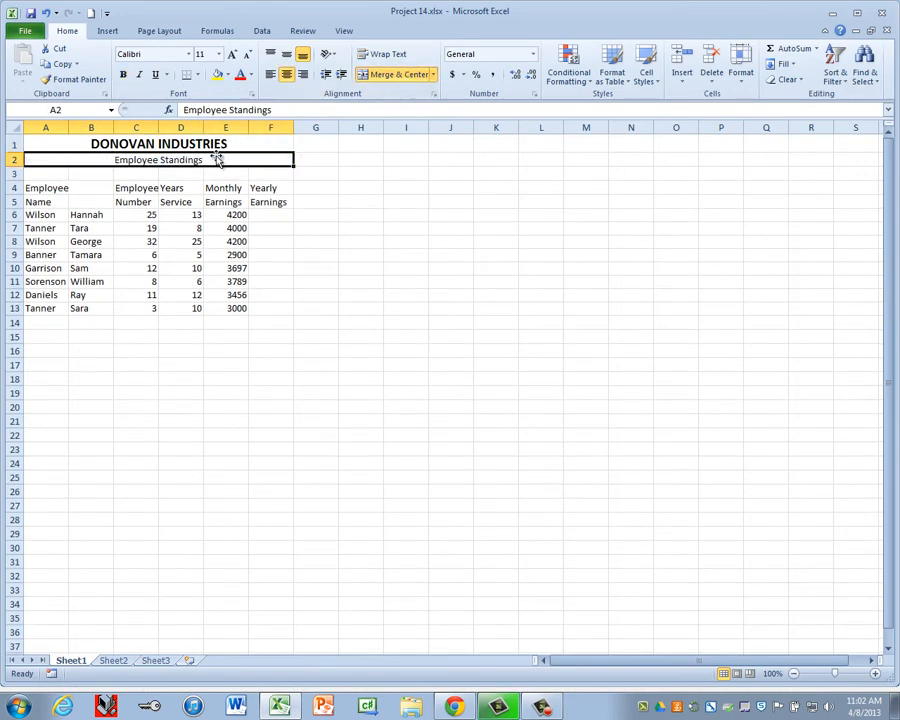
- Center the column headings in rows 4 and 5 and underline the row 5 headings
left_click(150, 145)
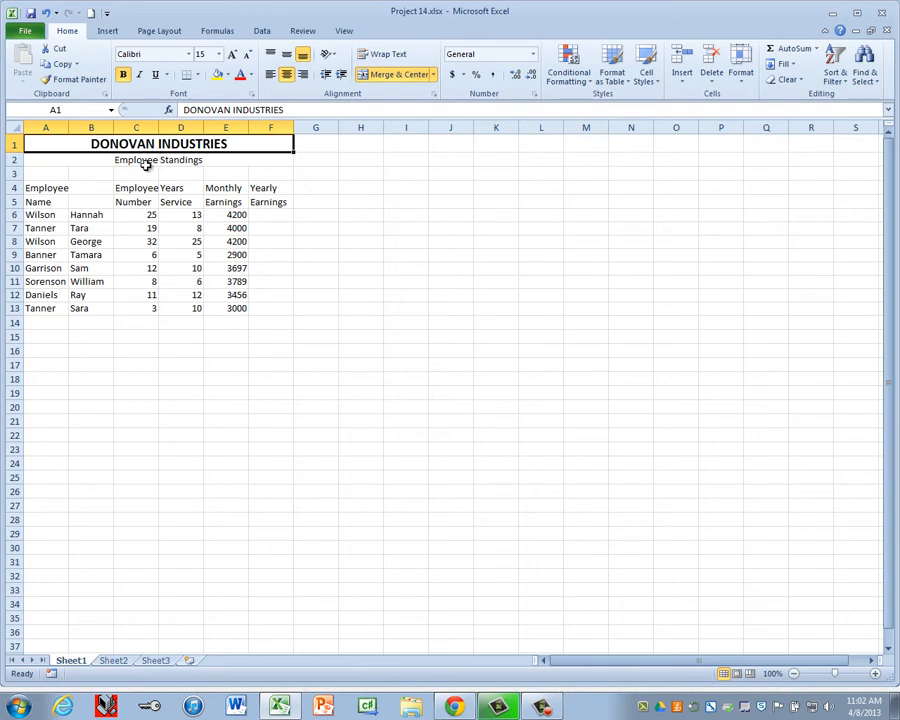
left_click(146, 163)
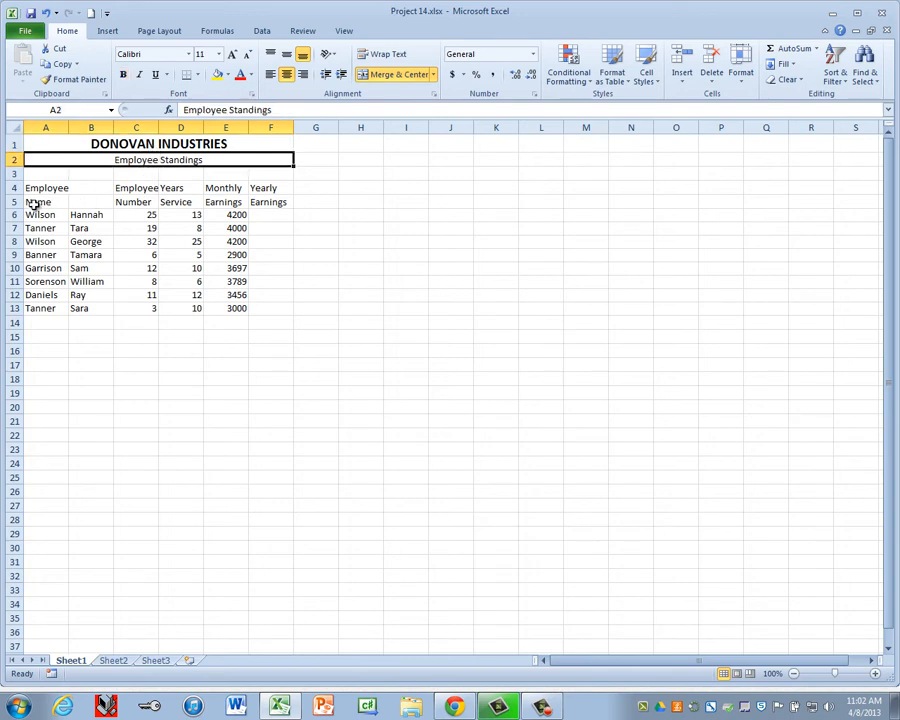
left_click_drag(12, 188, 14, 201)
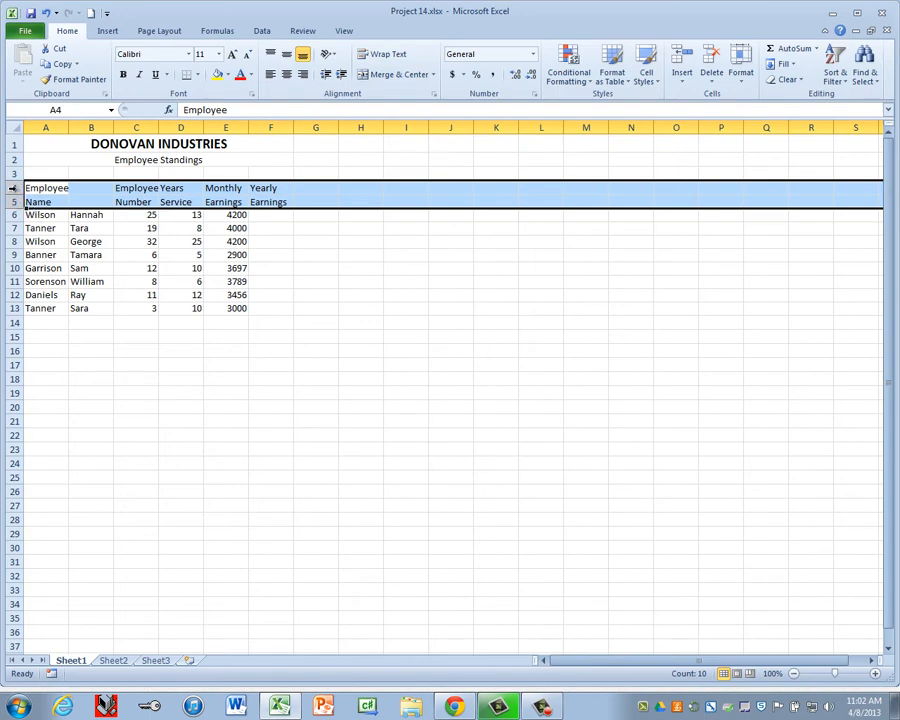
left_click(286, 74)
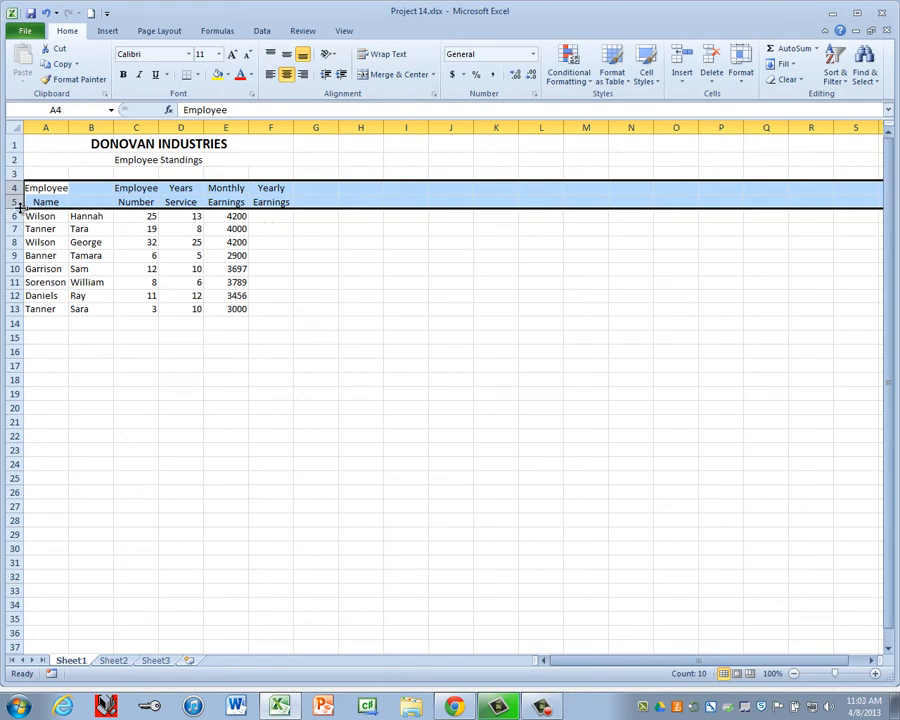
left_click(13, 201)
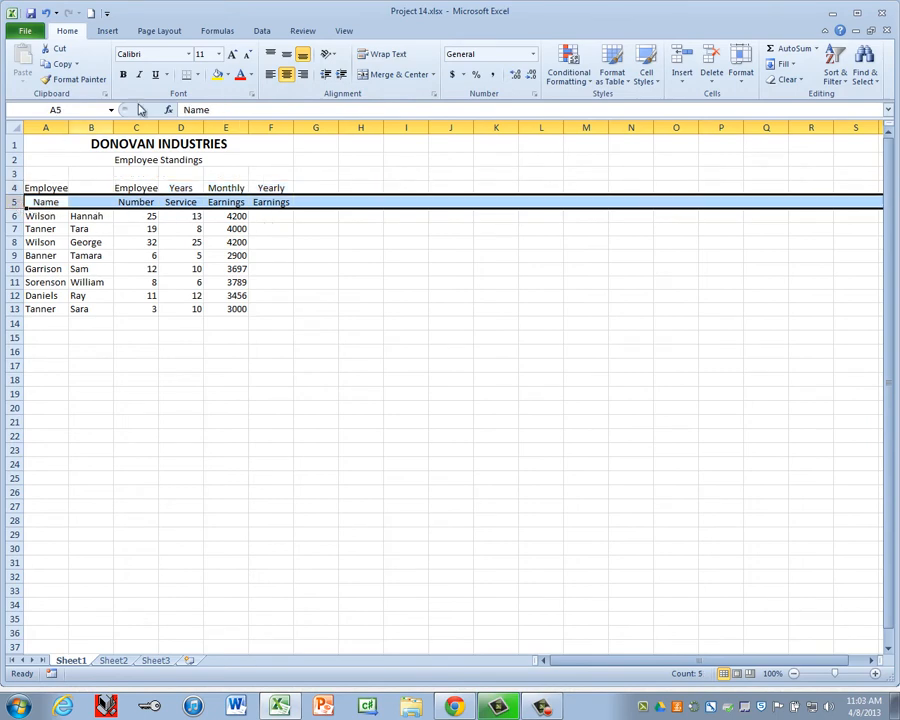
left_click(156, 76)
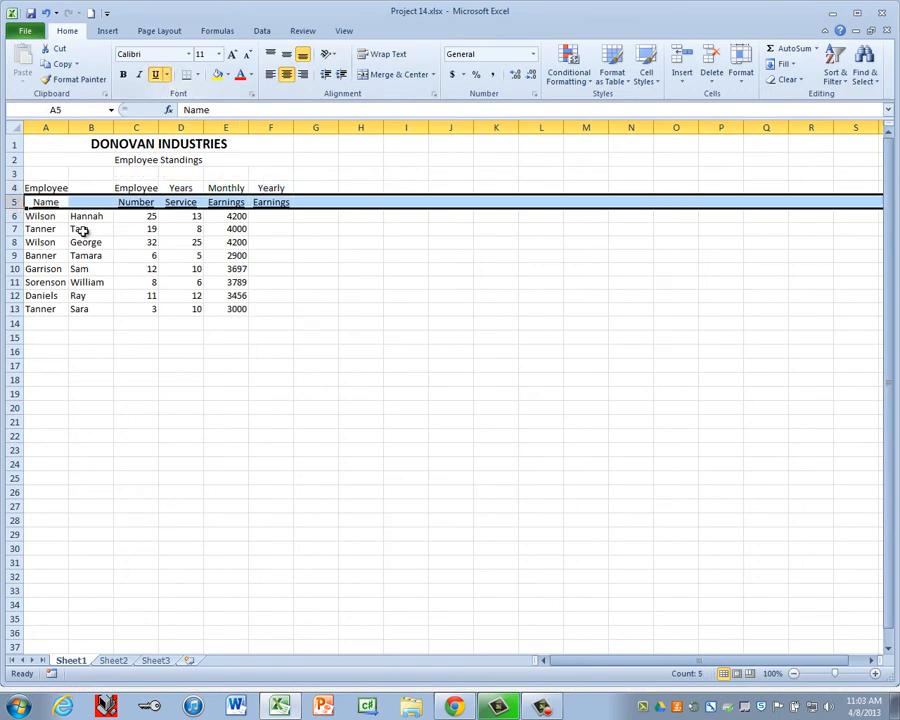
- Merge and center the Employee heading across A4:B4 and the Name heading across A5:B5
left_click_drag(64, 187, 90, 188)
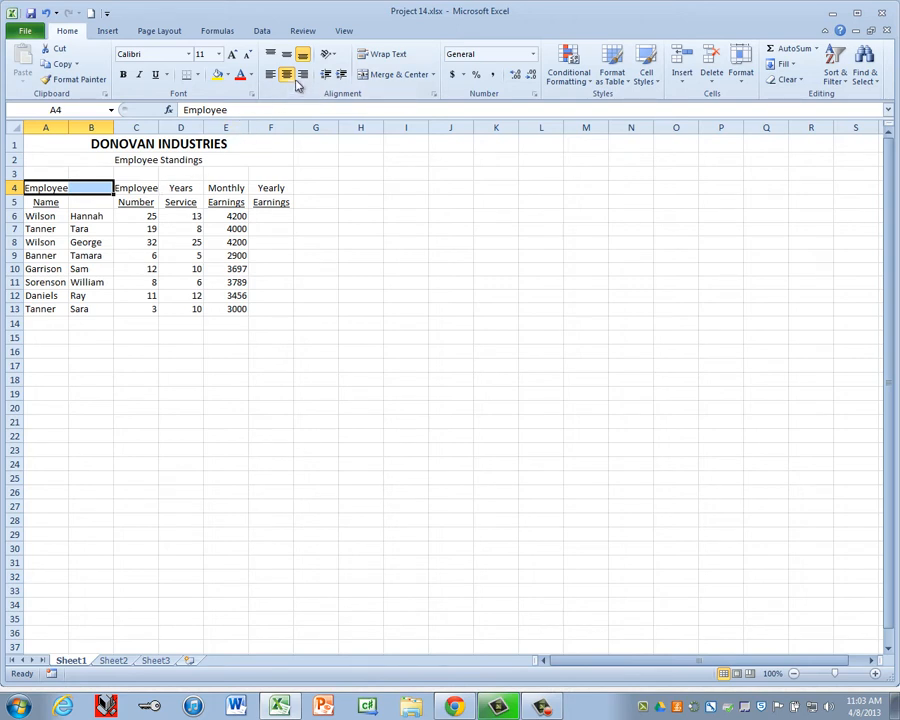
left_click(384, 78)
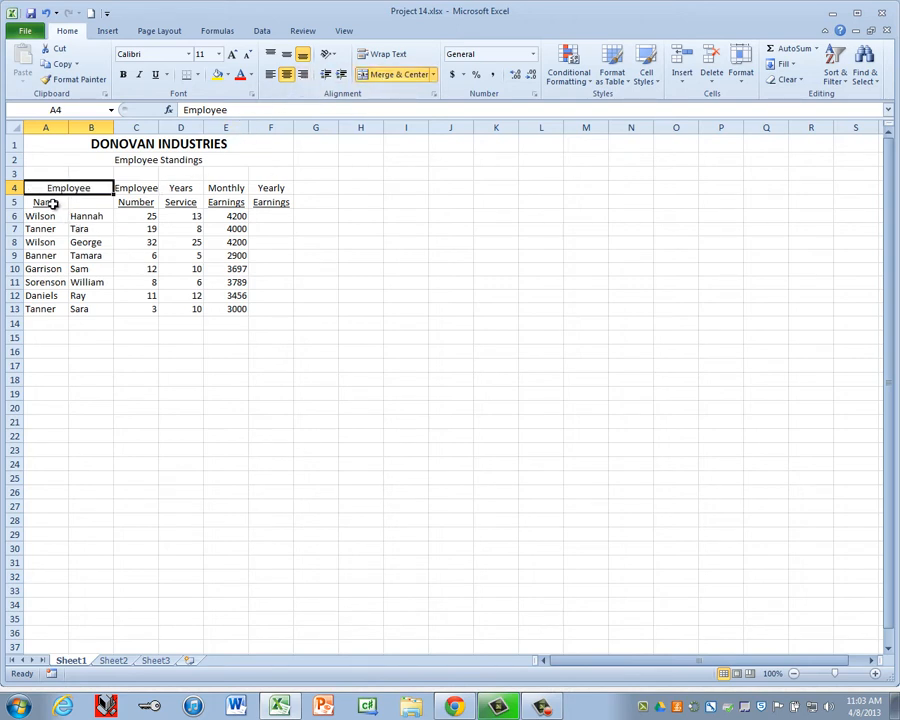
left_click_drag(54, 202, 99, 201)
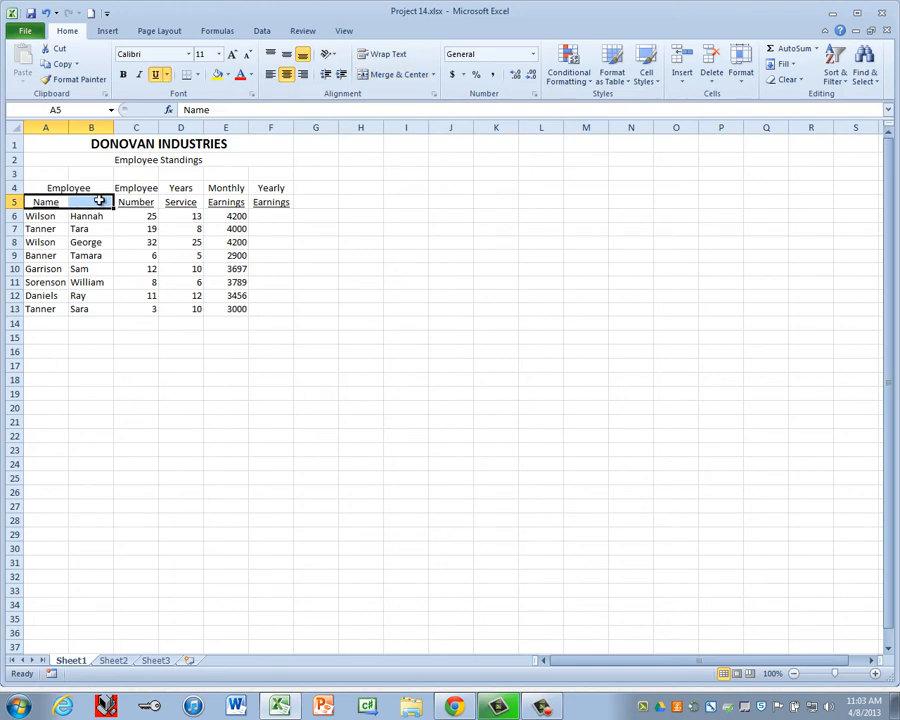
left_click(395, 77)
- Center the employee number and years of service values in C6:D13
left_click(318, 218)
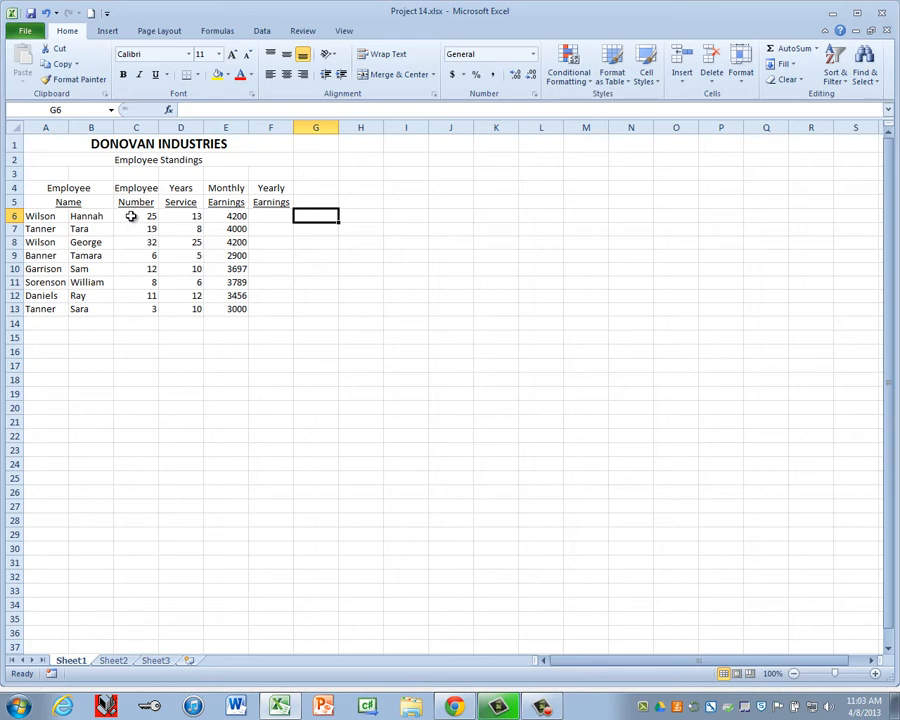
left_click_drag(134, 218, 180, 308)
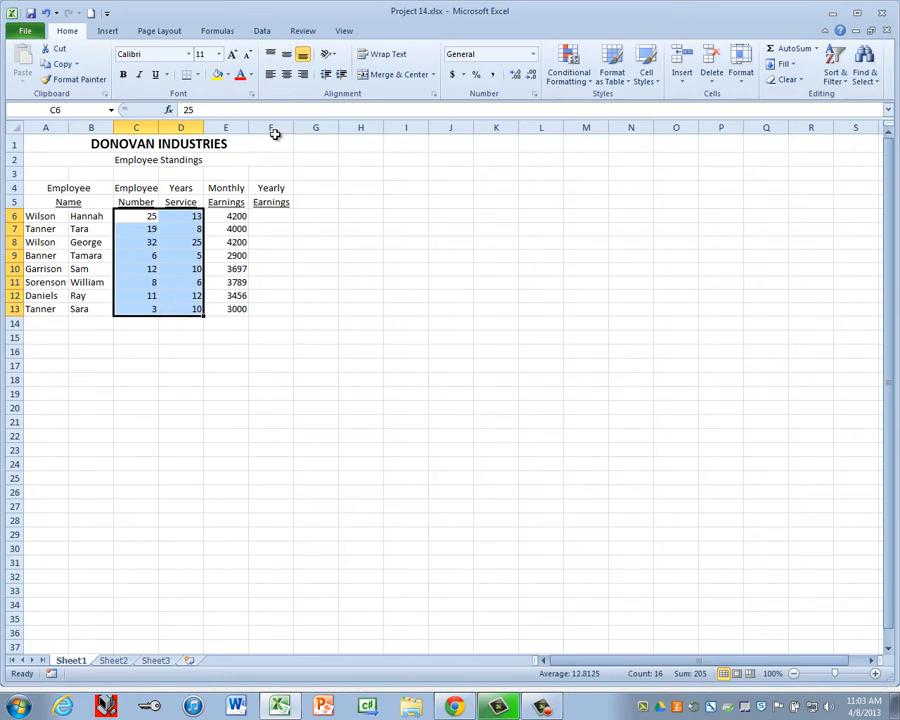
left_click(286, 74)
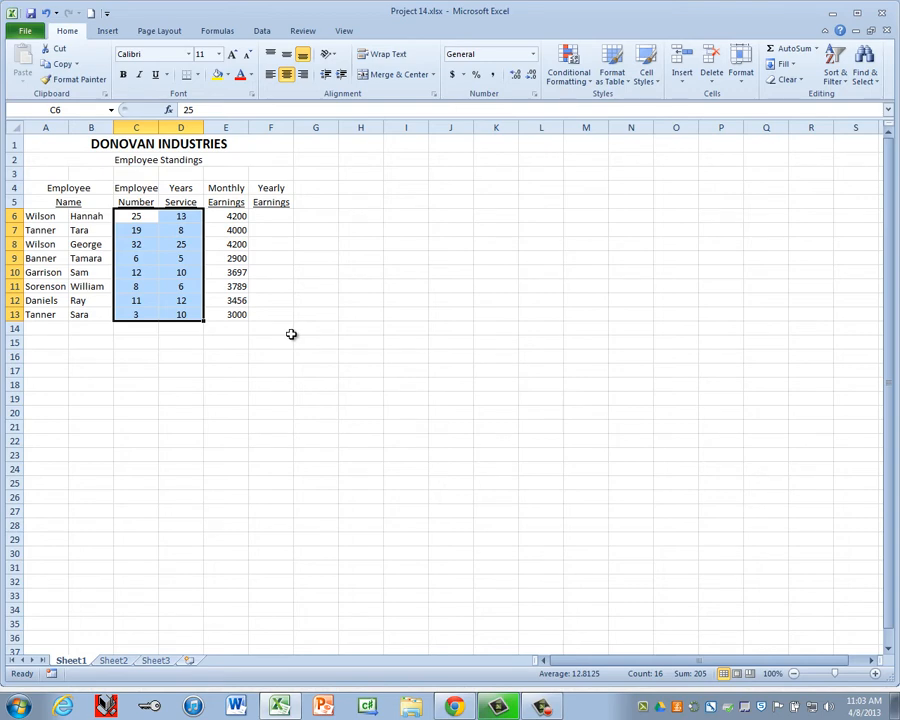
- Calculate yearly earnings in F6 with the formula =E6*12 and fill it down to F13
left_click(270, 215)
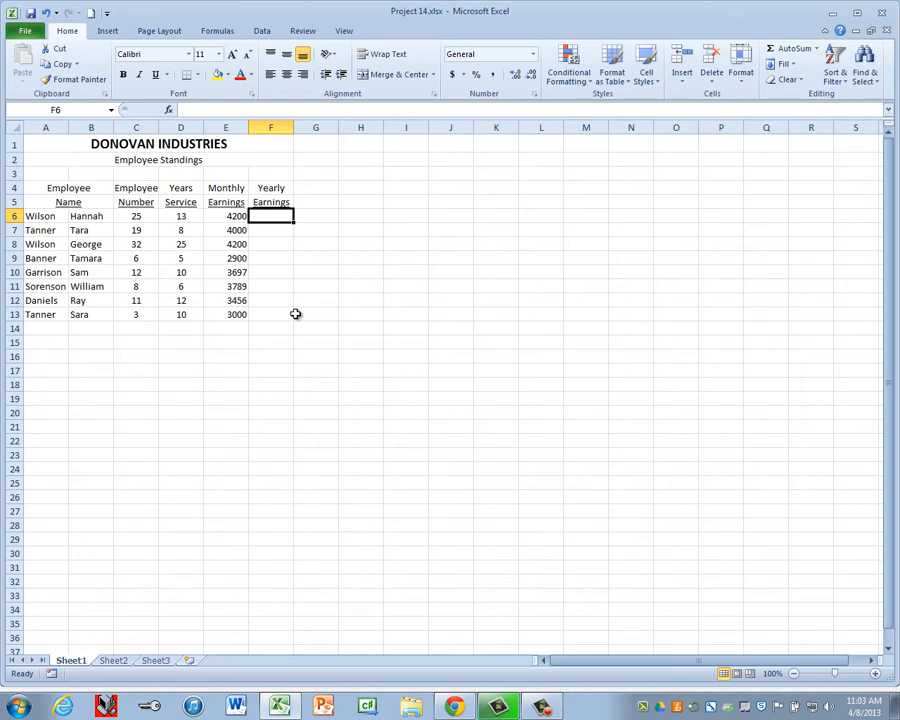
type("=")
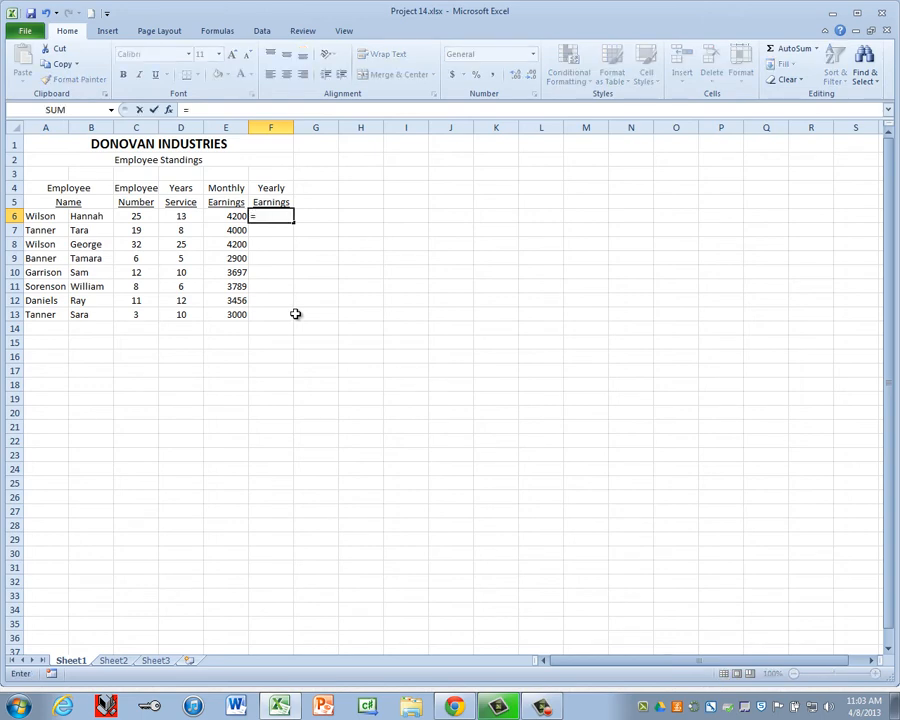
left_click(233, 215)
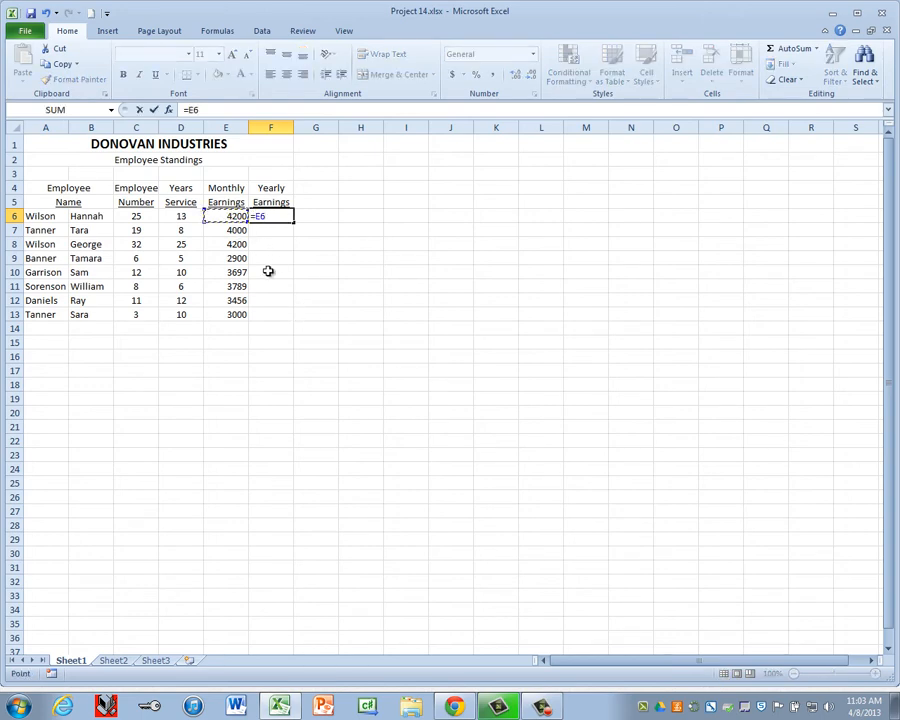
type("*")
type("12")
key("Return")
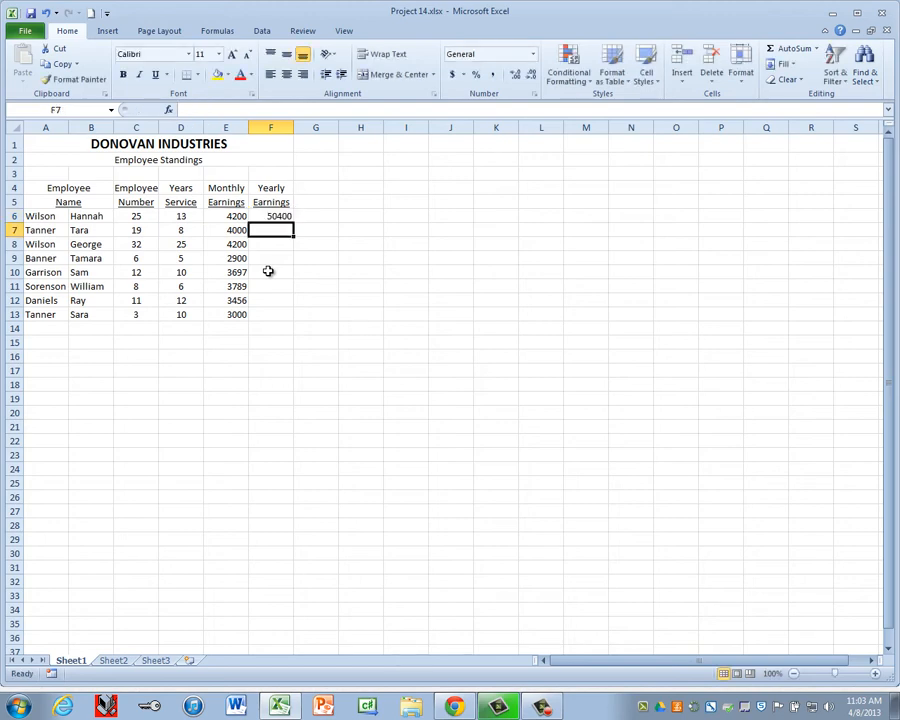
left_click(276, 215)
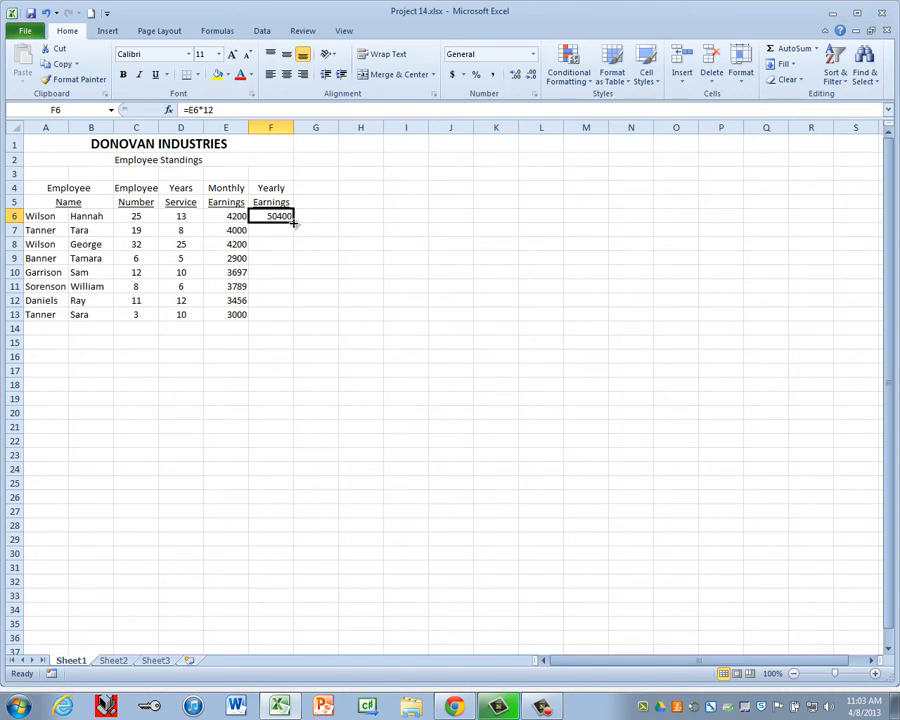
left_click_drag(293, 223, 294, 316)
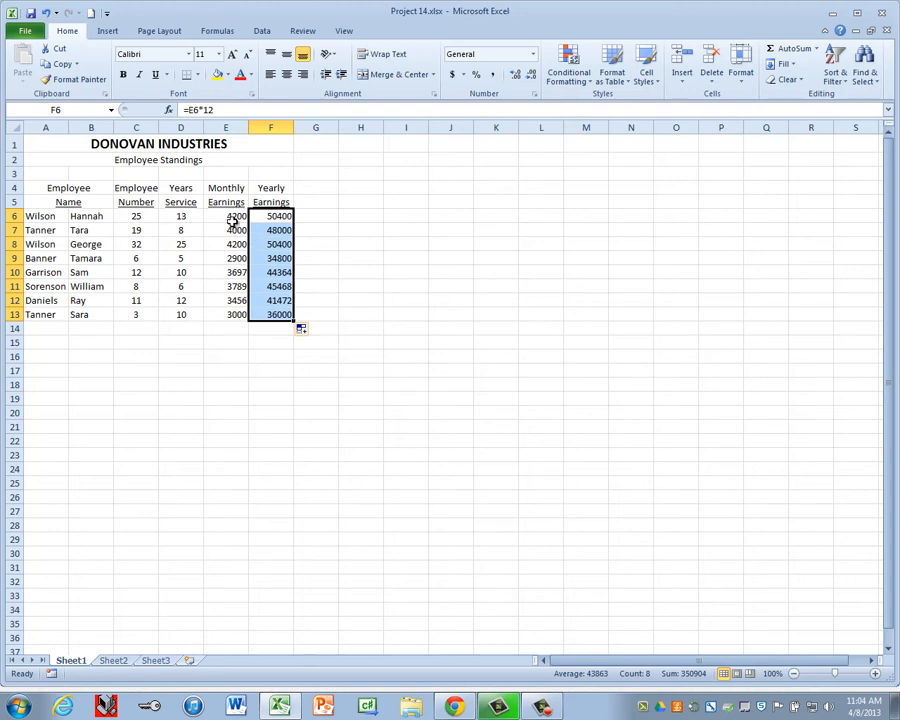
- Format the monthly and yearly earnings in E6:F13 as Currency with no decimal places
left_click_drag(232, 219, 283, 314)
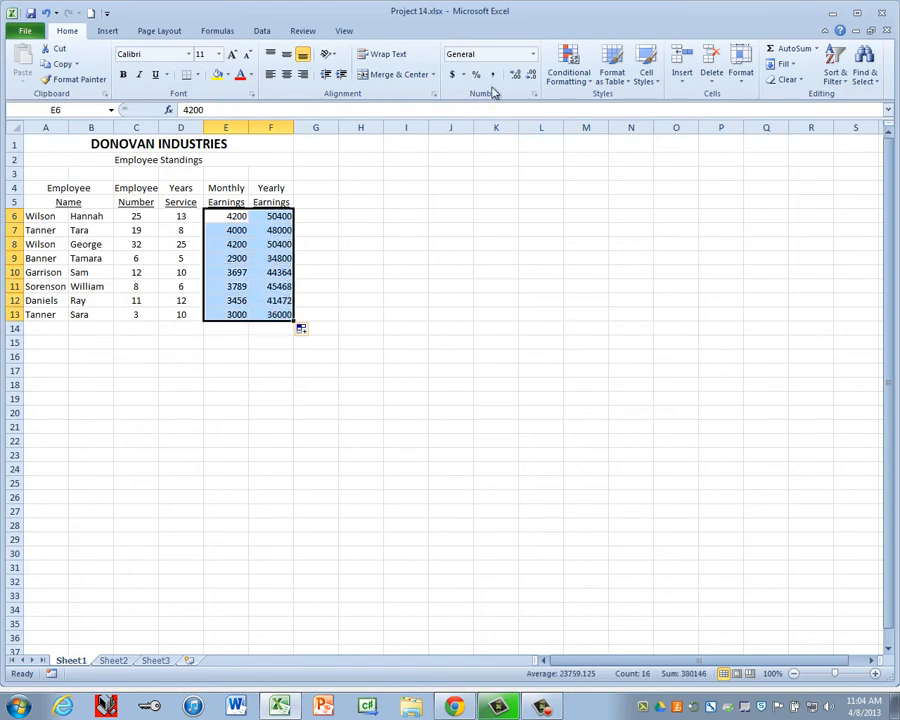
left_click(535, 60)
left_click(516, 141)
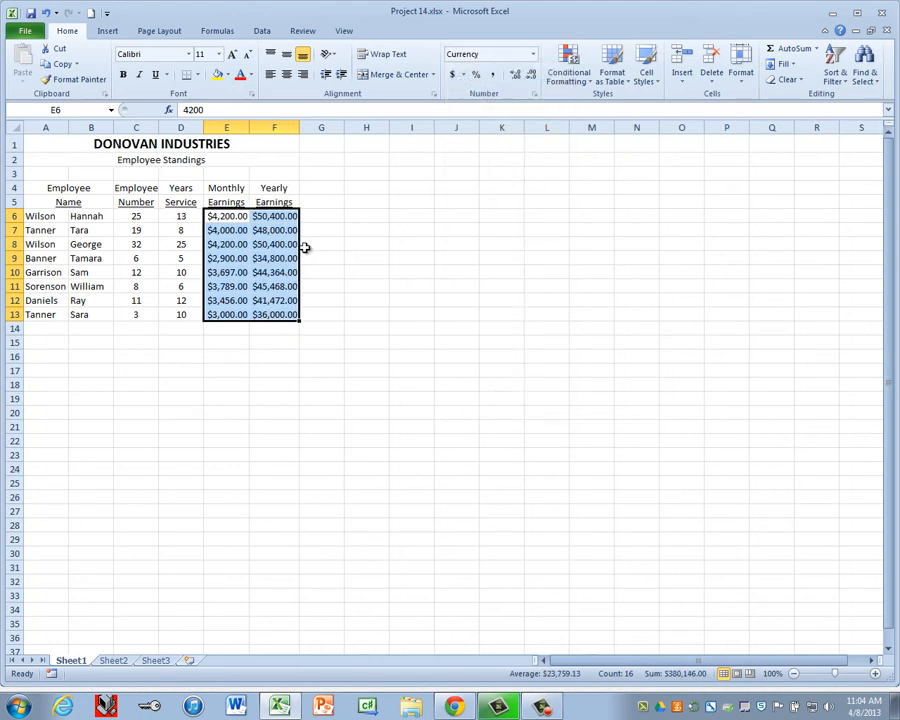
left_click(530, 77)
left_click(529, 76)
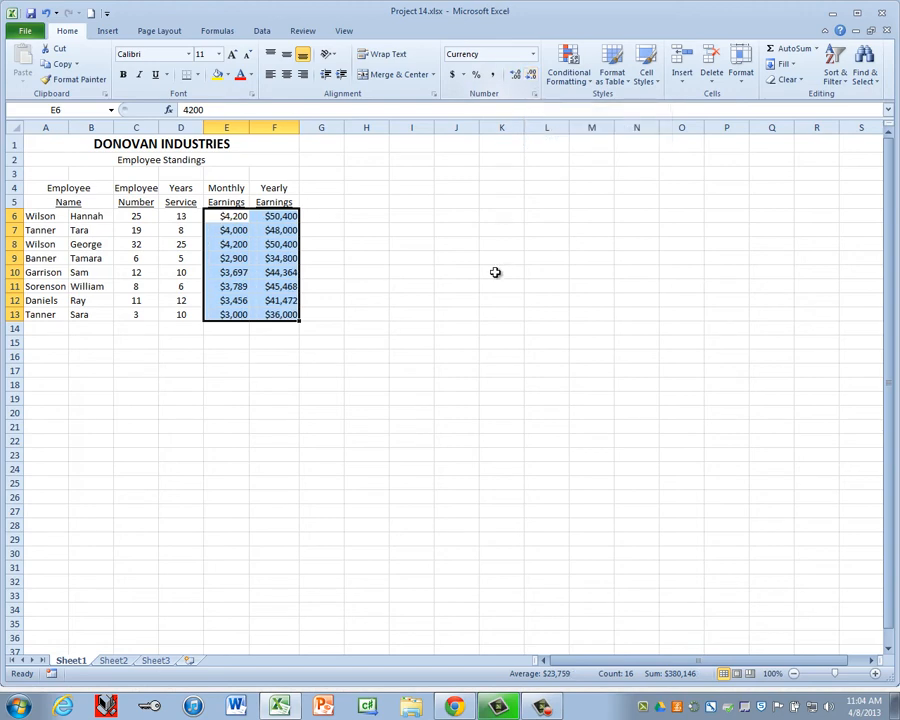
- Autofit the widths of columns A to F to their contents
left_click(53, 128)
left_click_drag(53, 128, 300, 128)
double_click(300, 128)
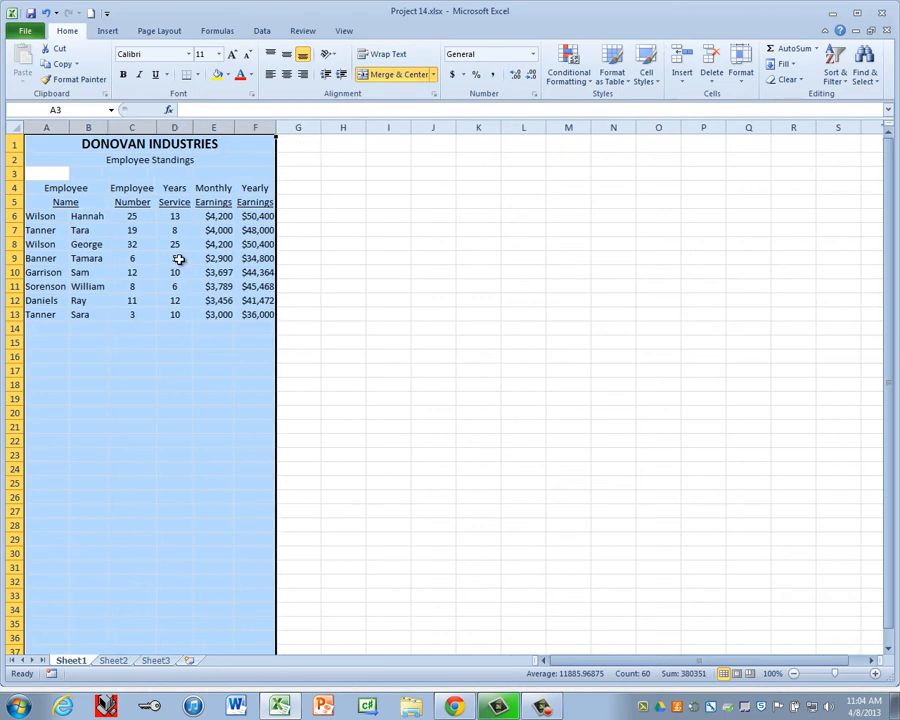
- Enter the label TOTALS in A14 and make it bold
left_click(45, 328)
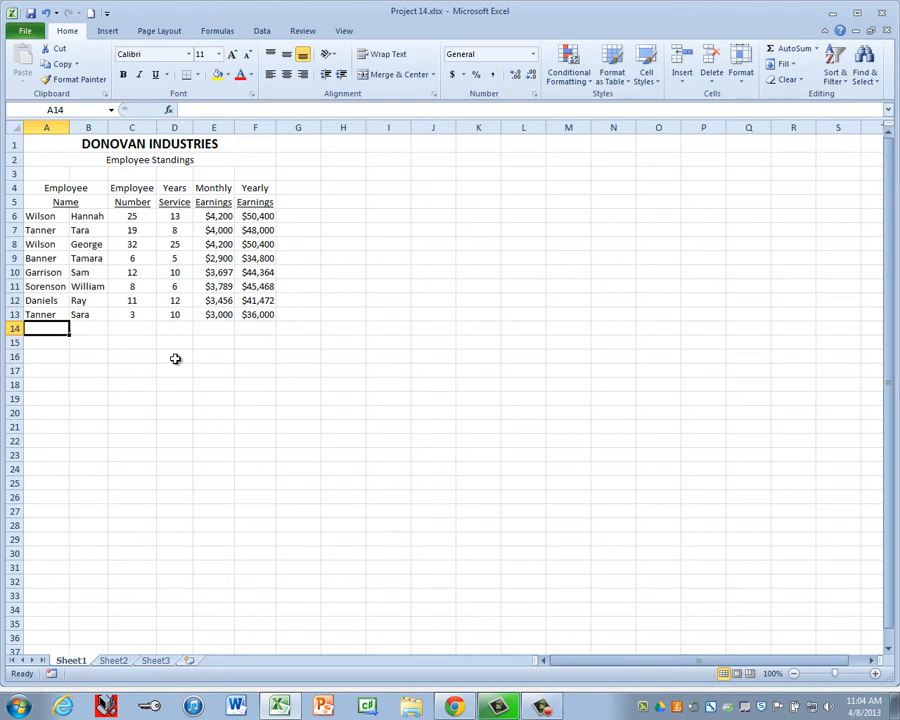
type("TOTALS")
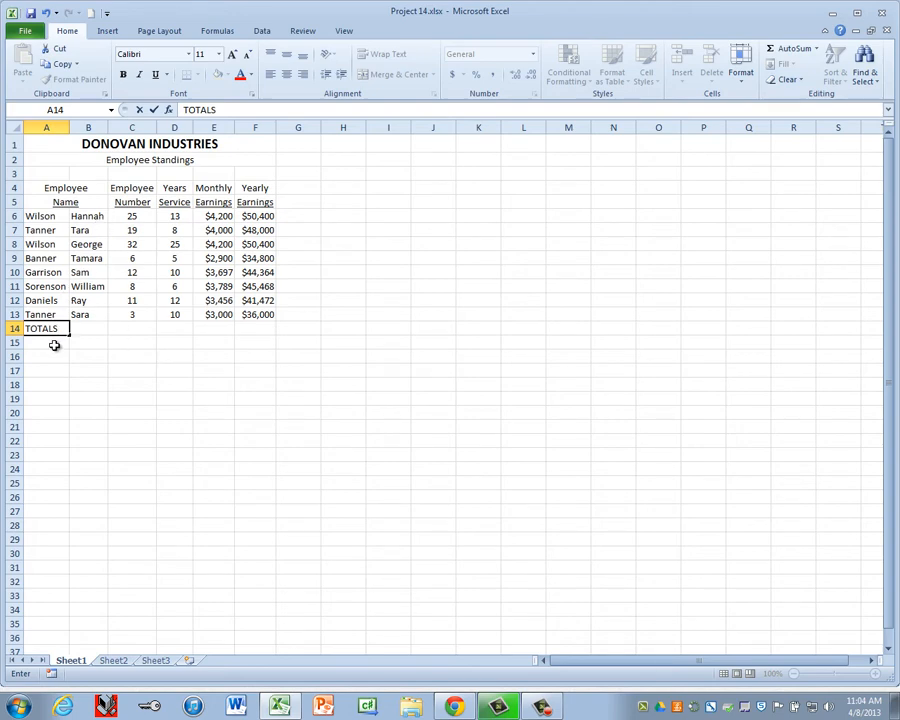
key("ctrl+Return")
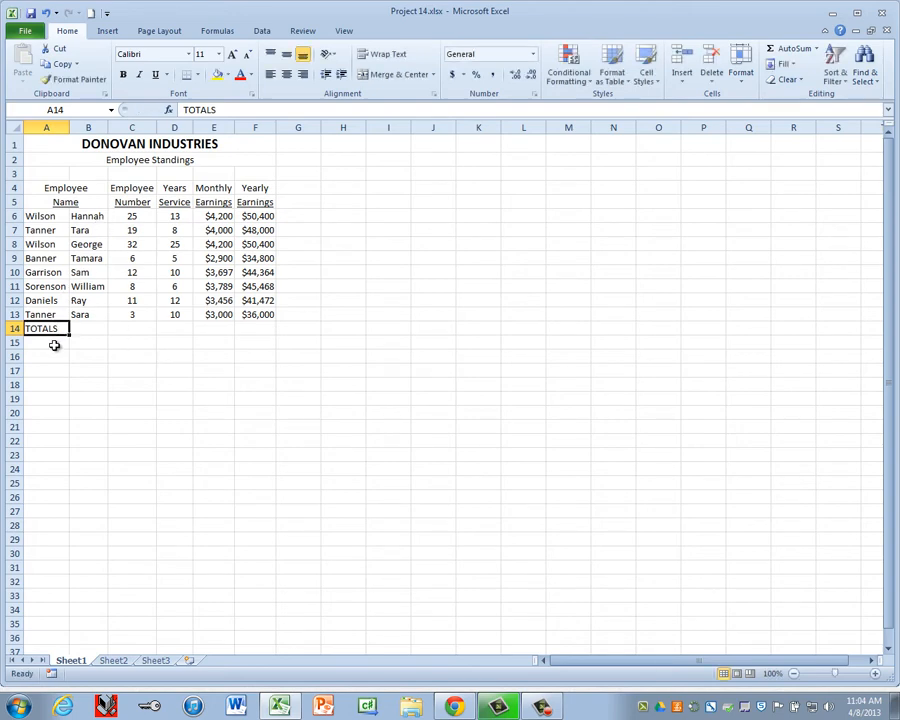
left_click(124, 76)
- Total years of service, monthly earnings and yearly earnings in D14, E14 and F14 with AutoSum over rows 6 to 13
left_click(178, 326)
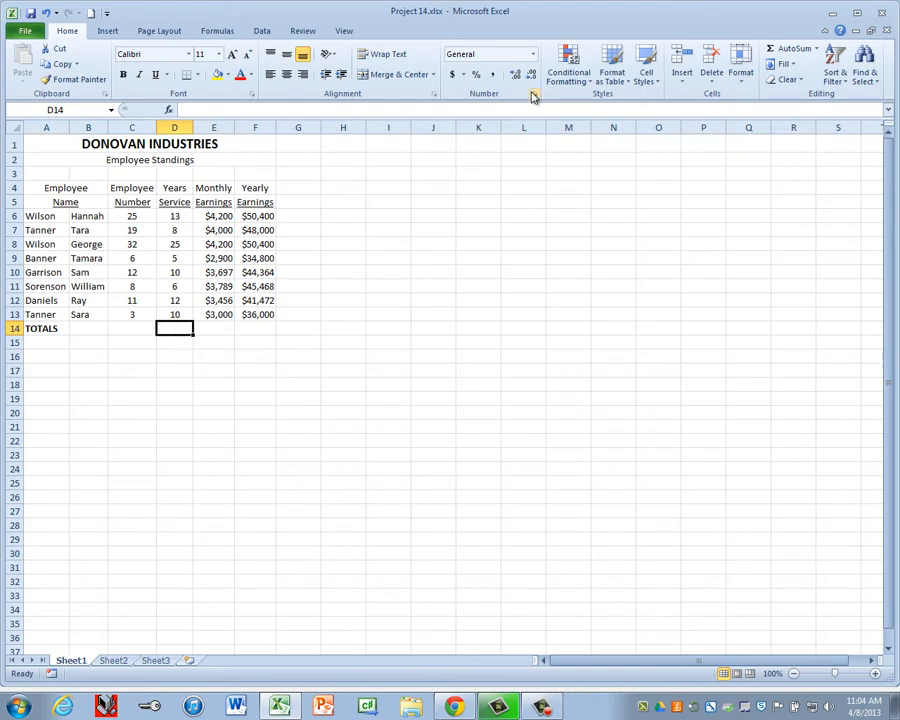
left_click(790, 50)
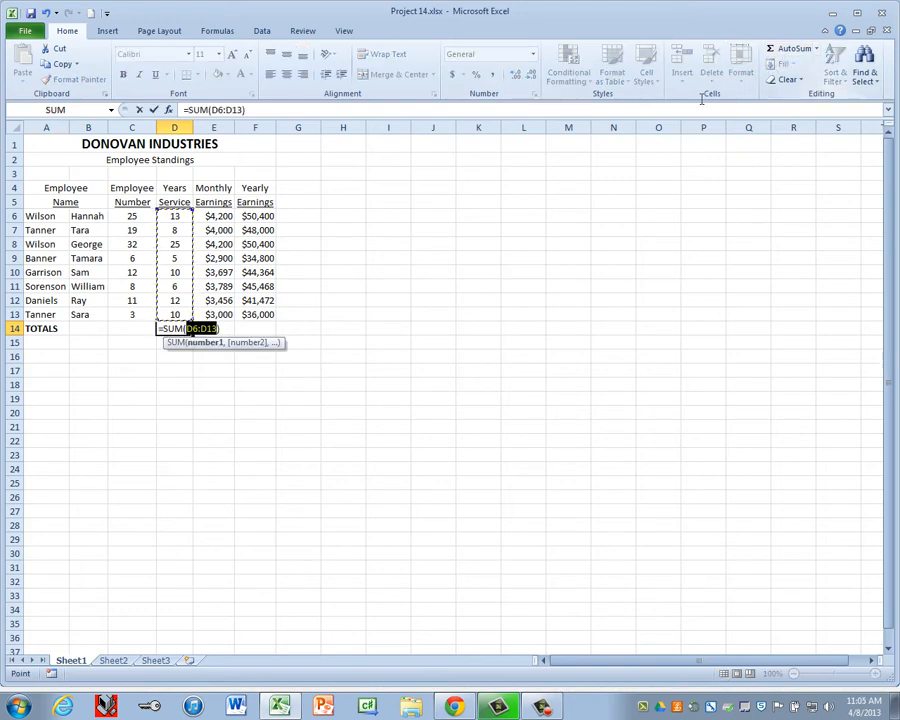
key("Tab")
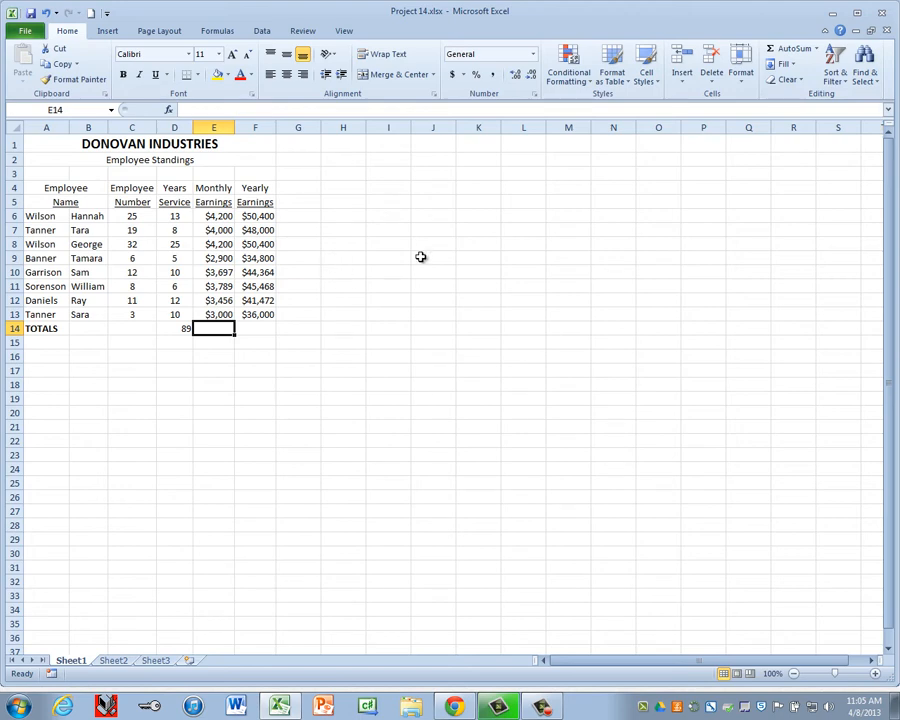
left_click(798, 57)
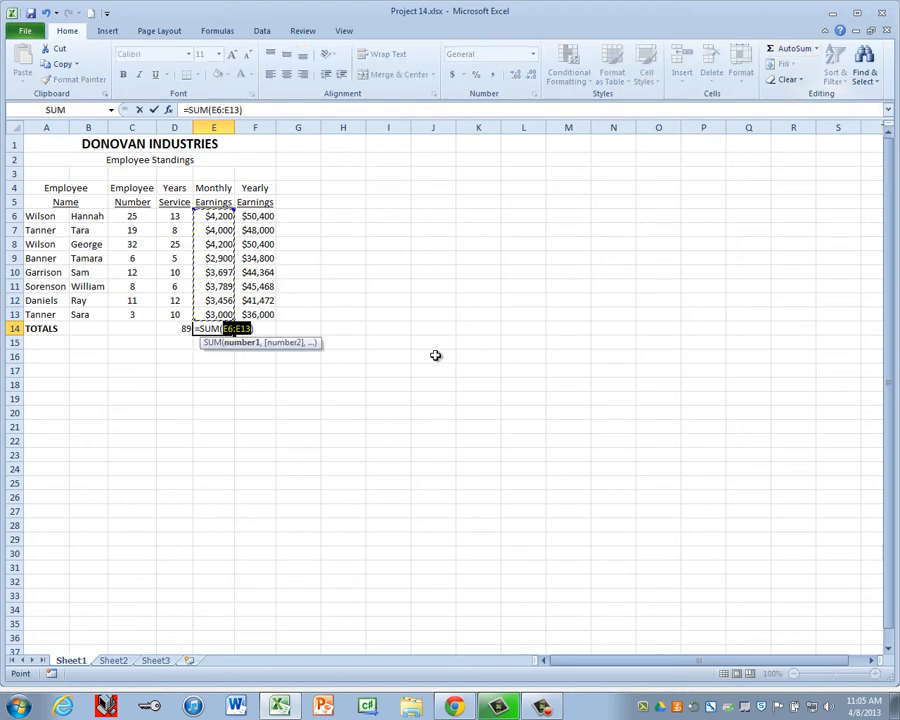
key("Tab")
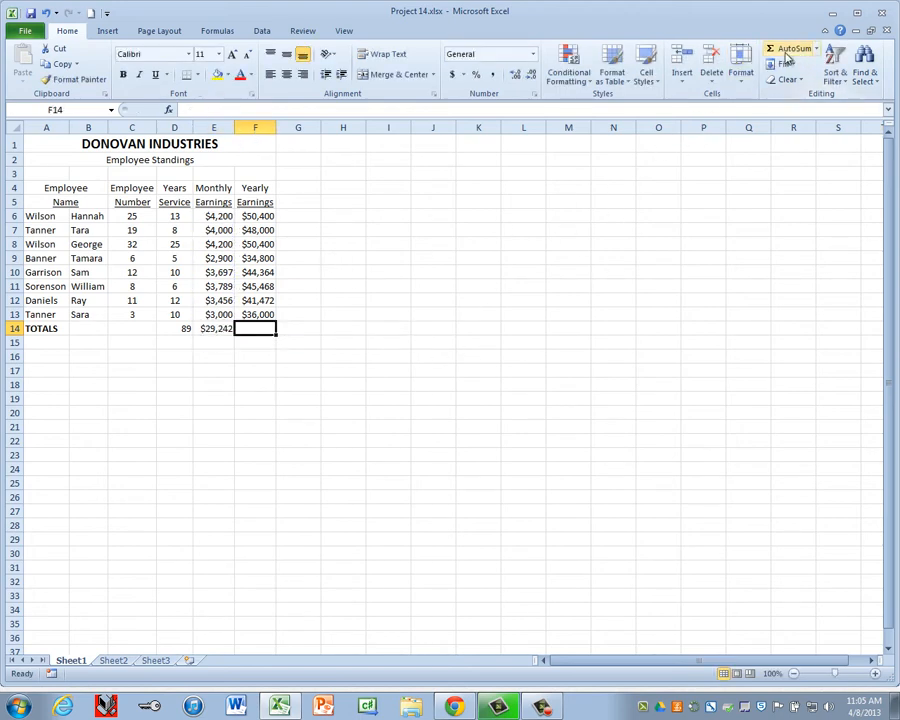
key("F5")
left_click(569, 383)
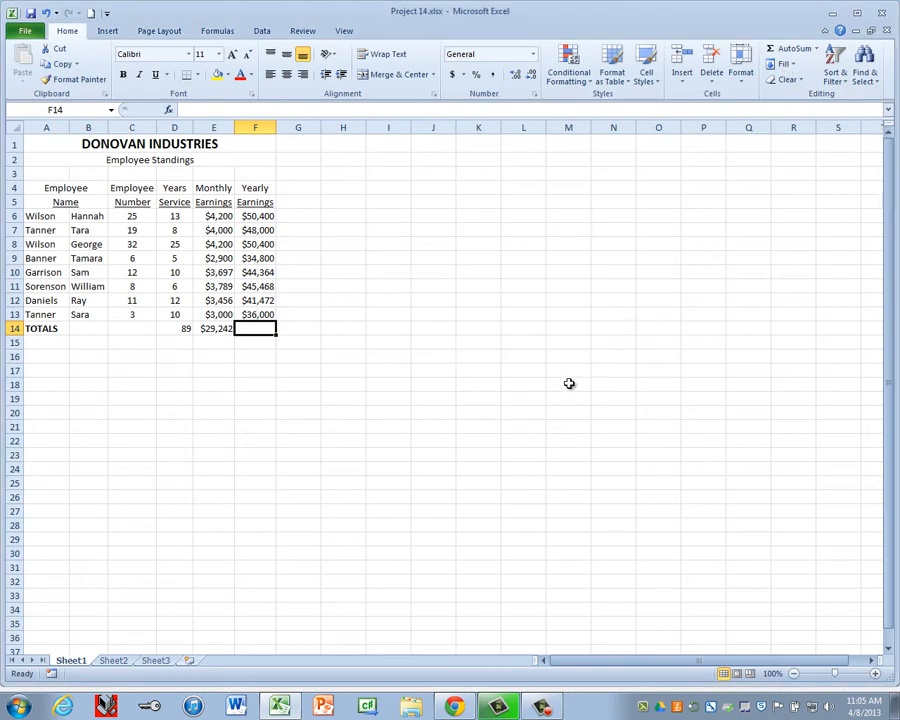
left_click(790, 58)
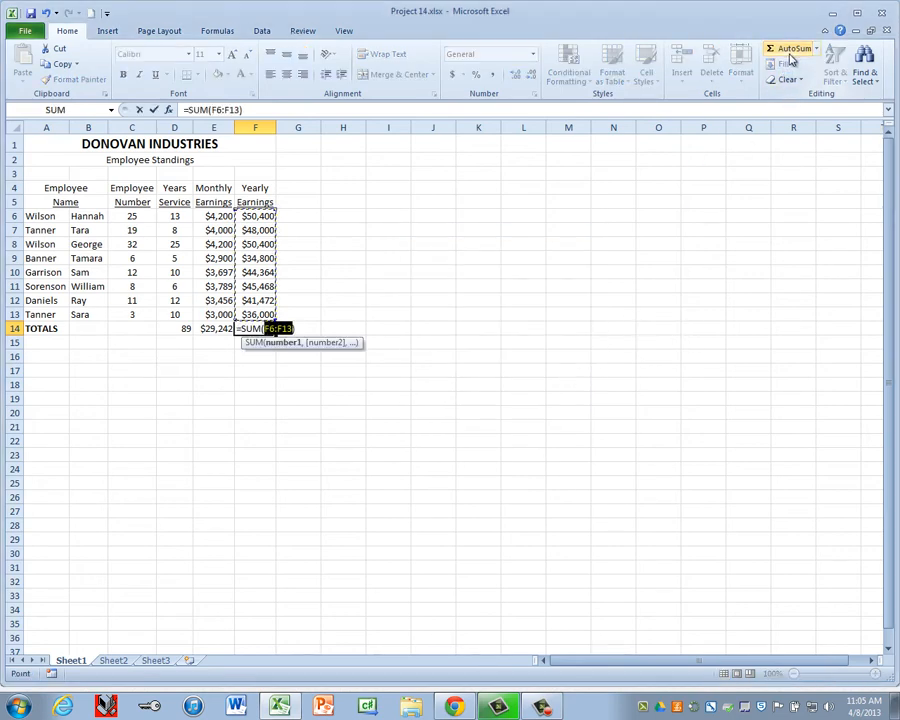
key("Return")
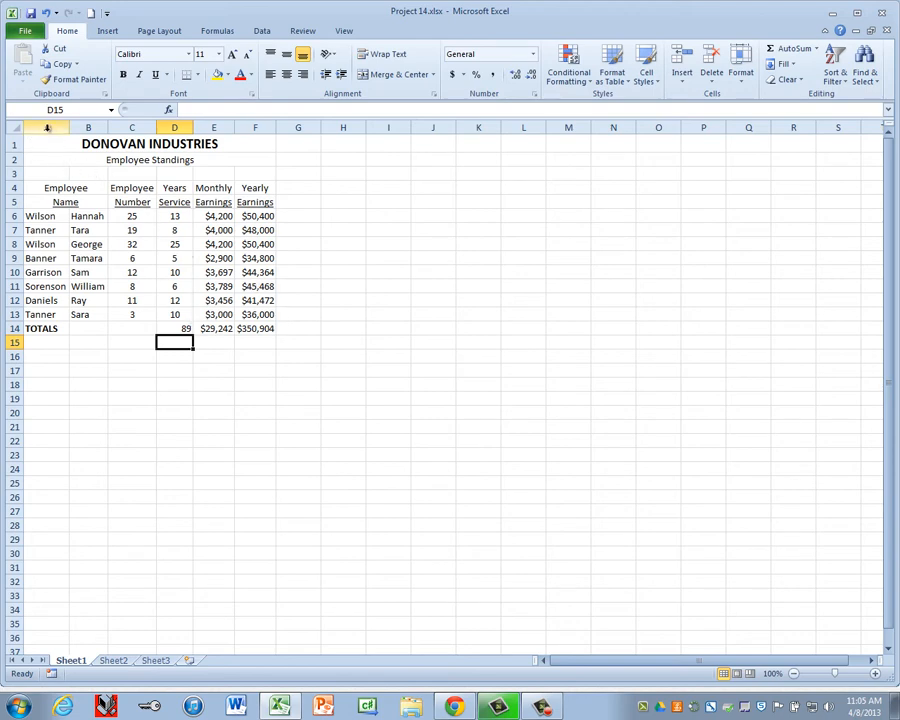
- Autofit columns A to F again to suit the totals in row 14, and select the years of service total
left_click_drag(47, 127, 275, 127)
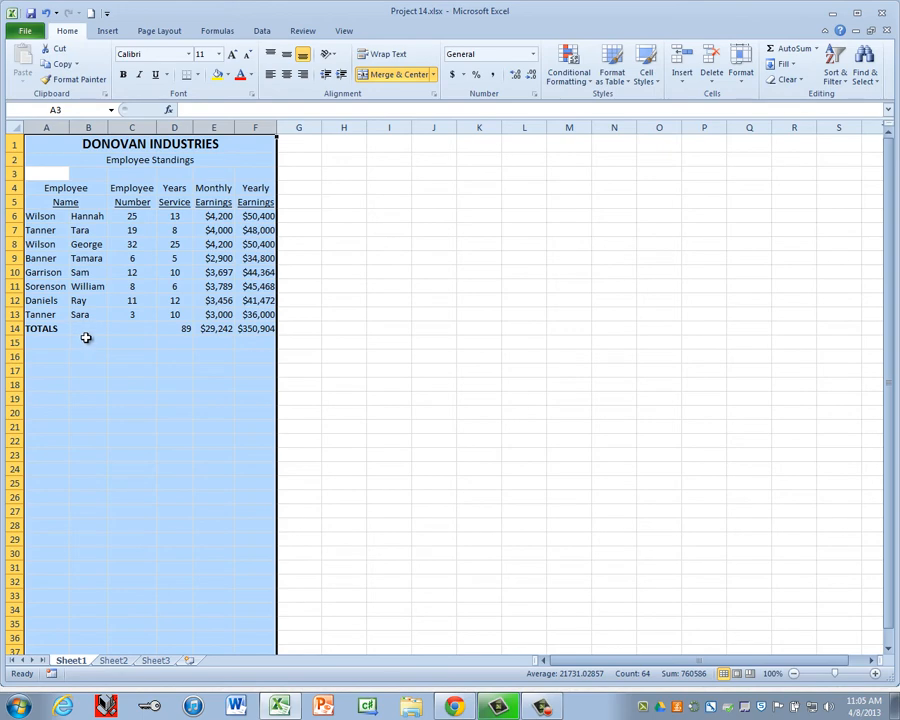
left_click(180, 329)
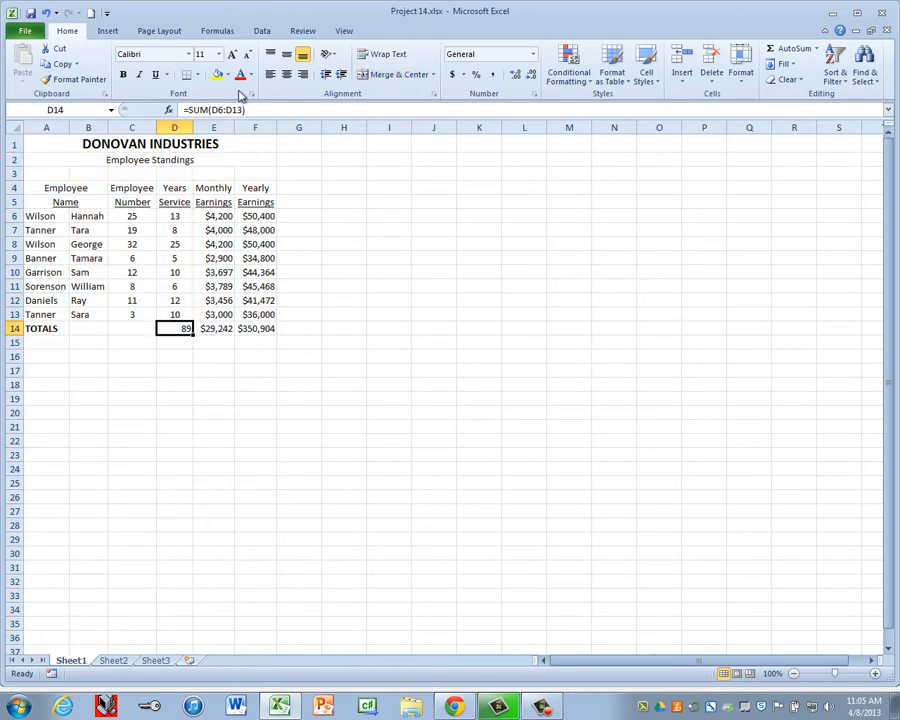
- Center the years of service total in D14 and apply a Top and Double Bottom Border to the totals row A14:F14
left_click(286, 74)
left_click_drag(46, 328, 265, 328)
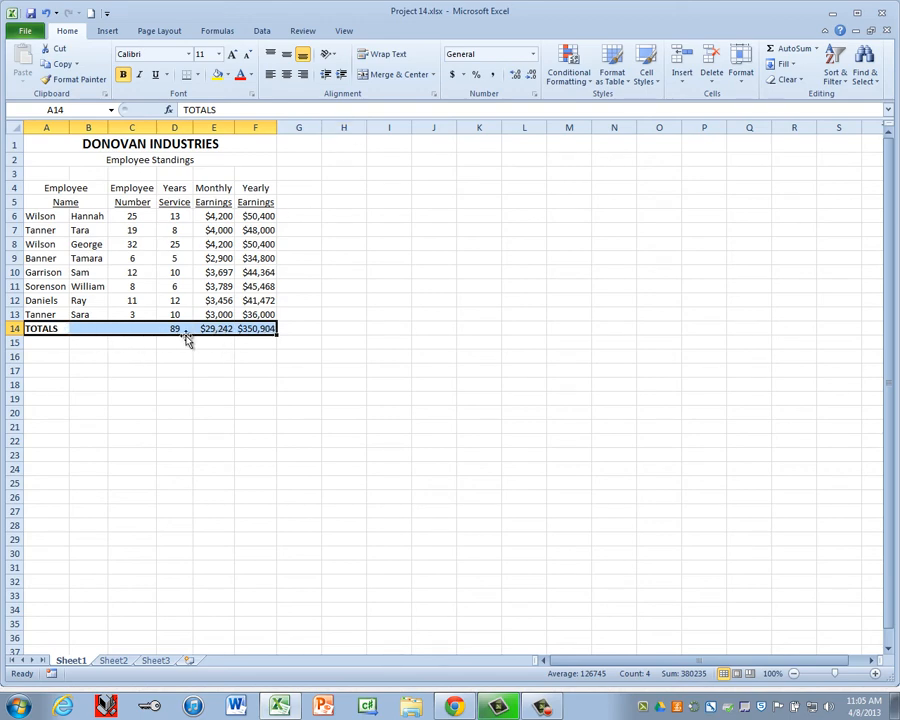
left_click(197, 75)
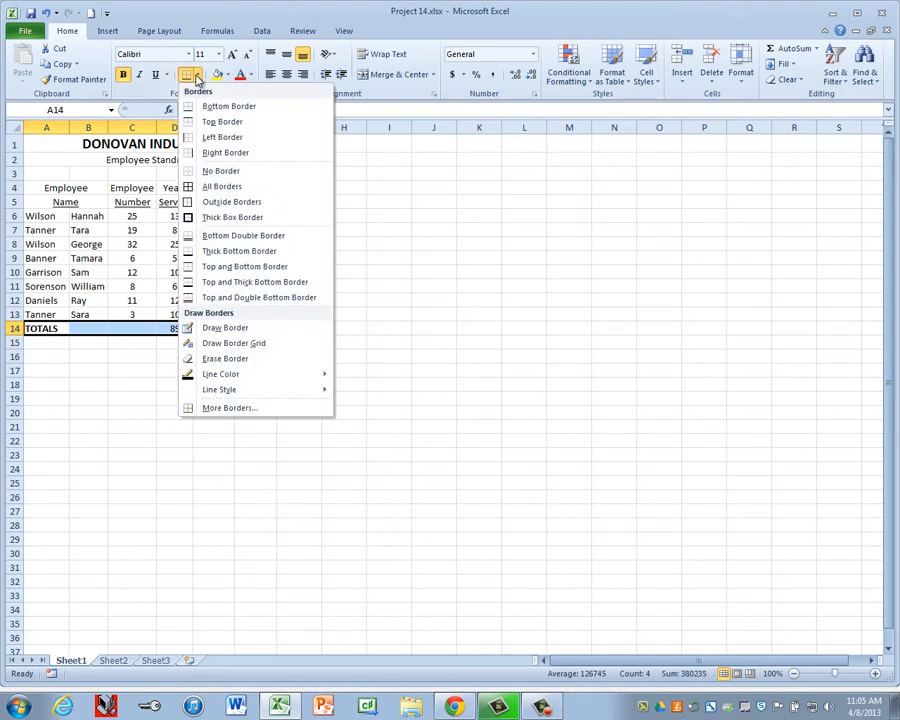
left_click(224, 298)
left_click(266, 360)
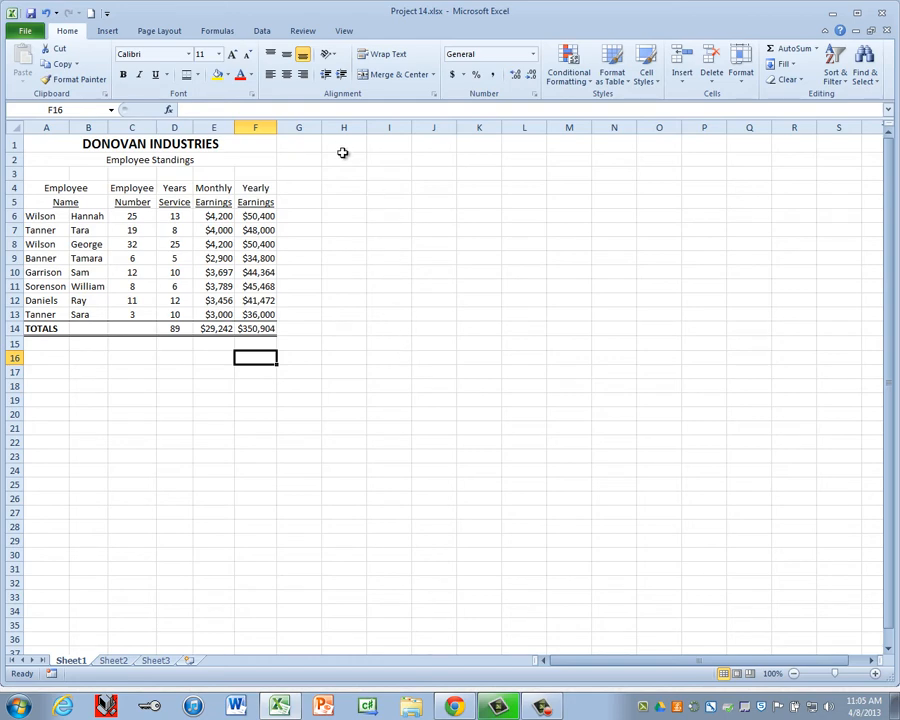
- Set the page margins options to center the worksheet horizontally on the page
left_click(157, 31)
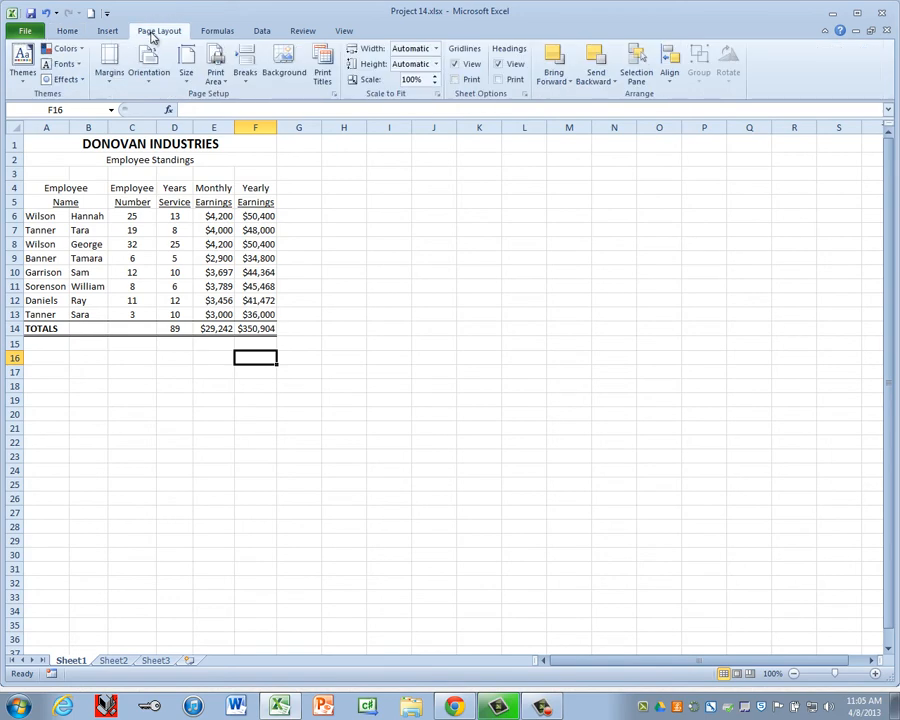
left_click(334, 95)
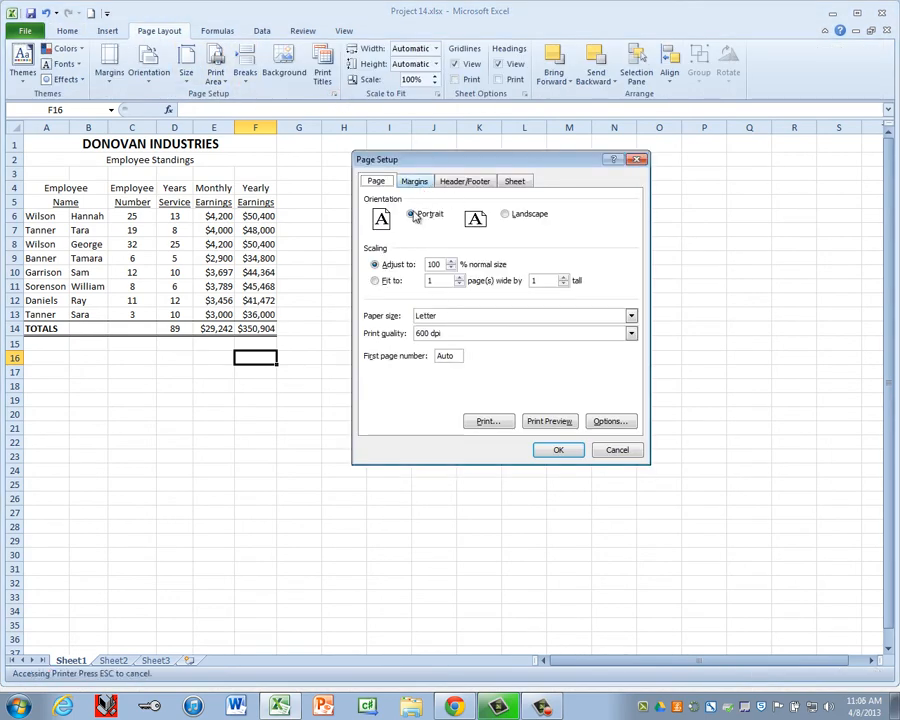
left_click(414, 181)
left_click(376, 377)
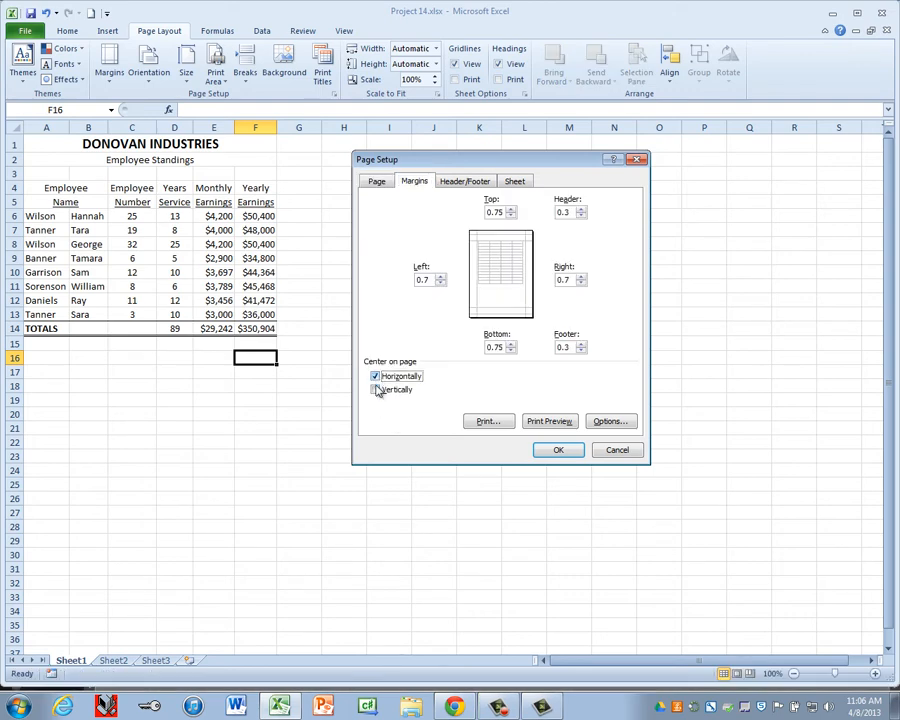
left_click(375, 390)
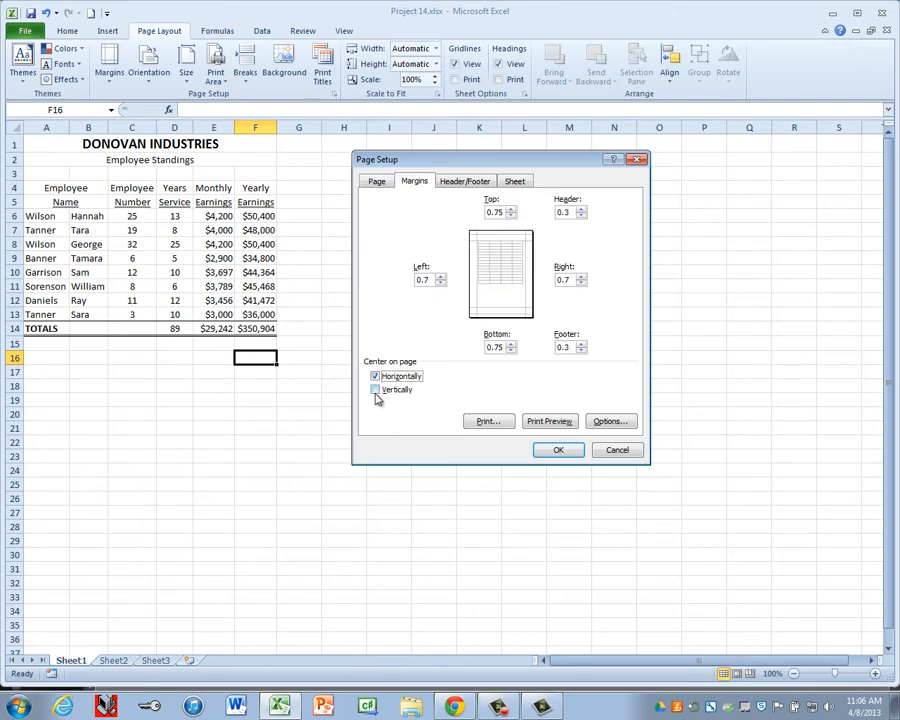
left_click(558, 452)
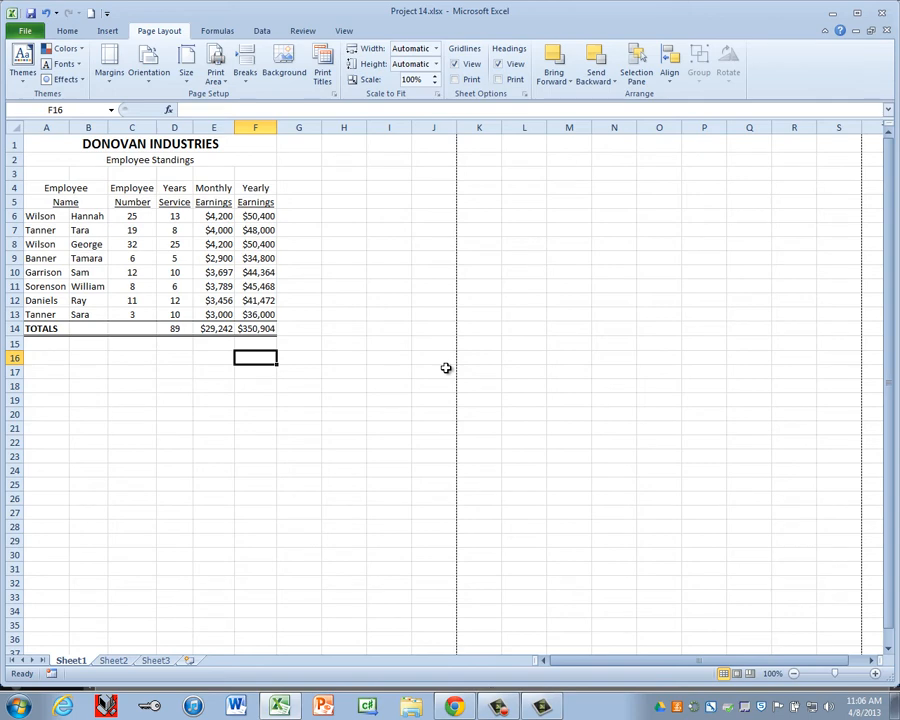
- Run a spelling check on the whole sheet, continuing from its beginning
key("F7")
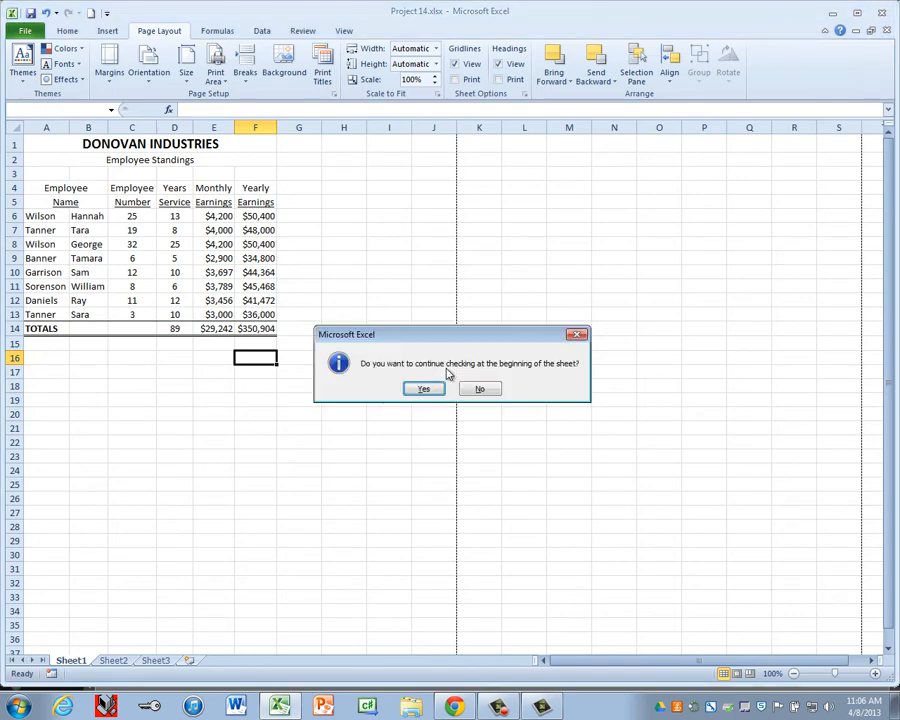
left_click(423, 389)
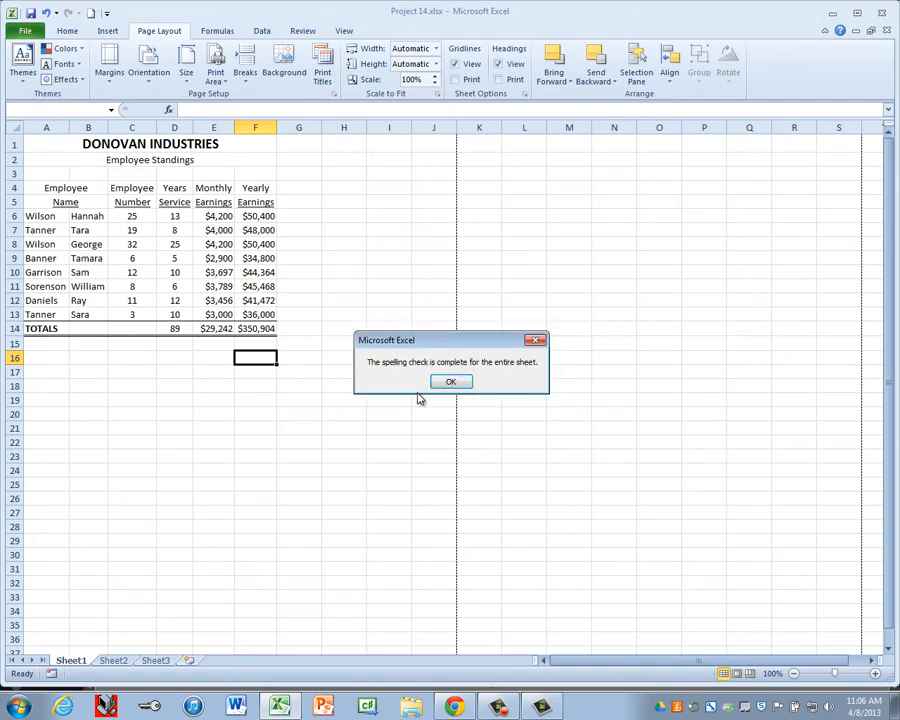
left_click(459, 383)
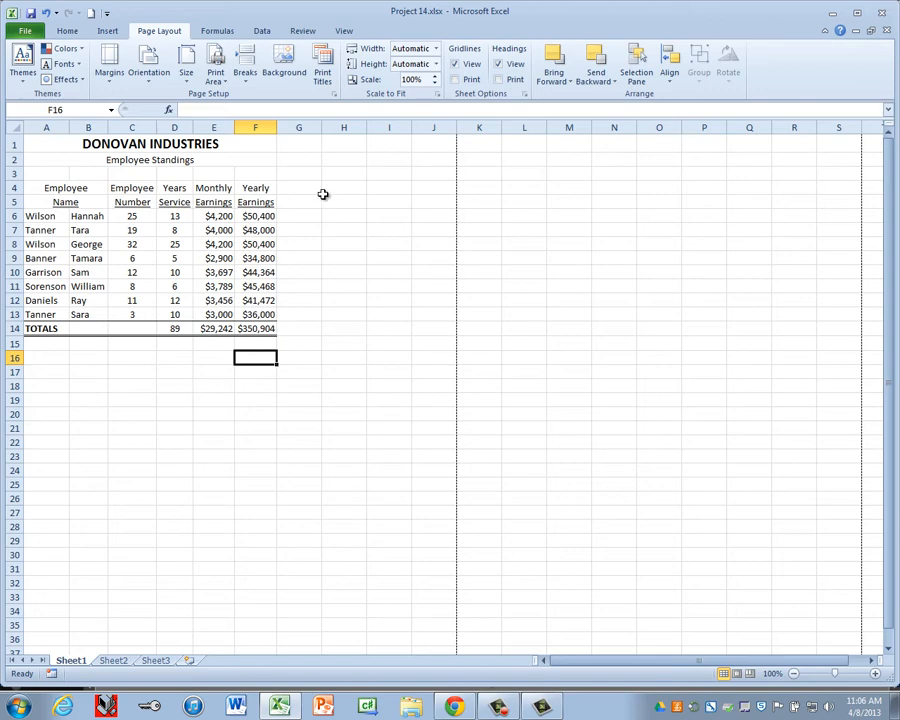
- Add a header with Student Name at left, A1 in the center and the file name at right, and return to Normal view
left_click(107, 31)
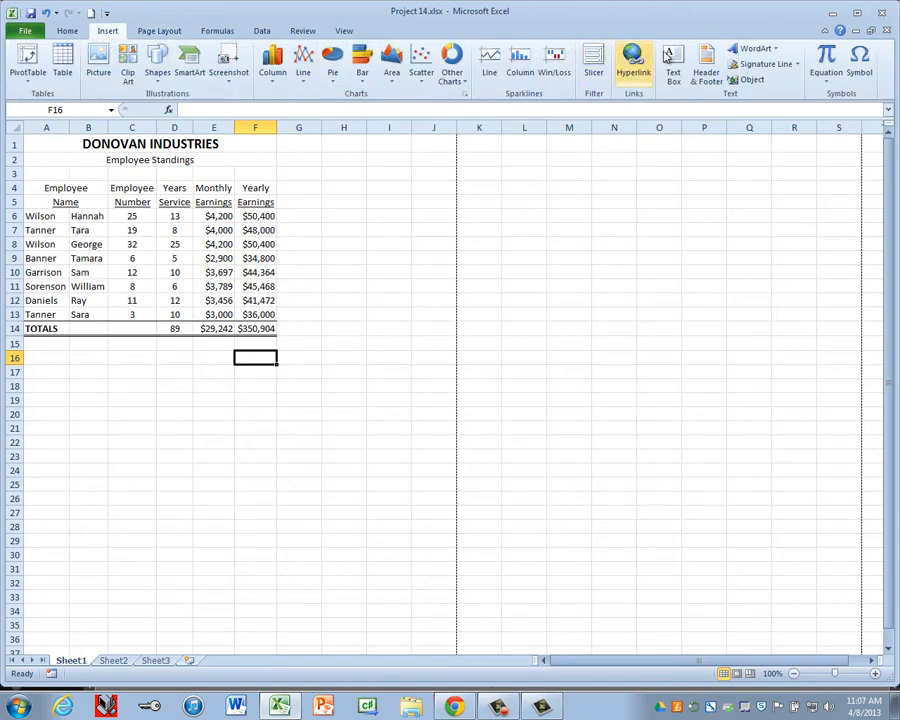
left_click(707, 60)
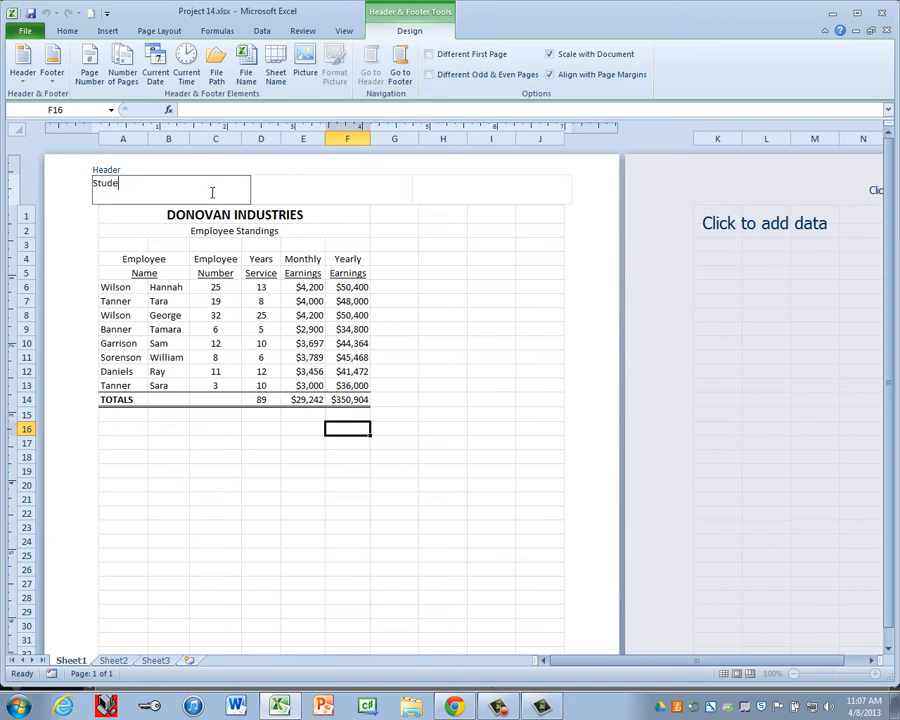
key("Tab")
type("A")
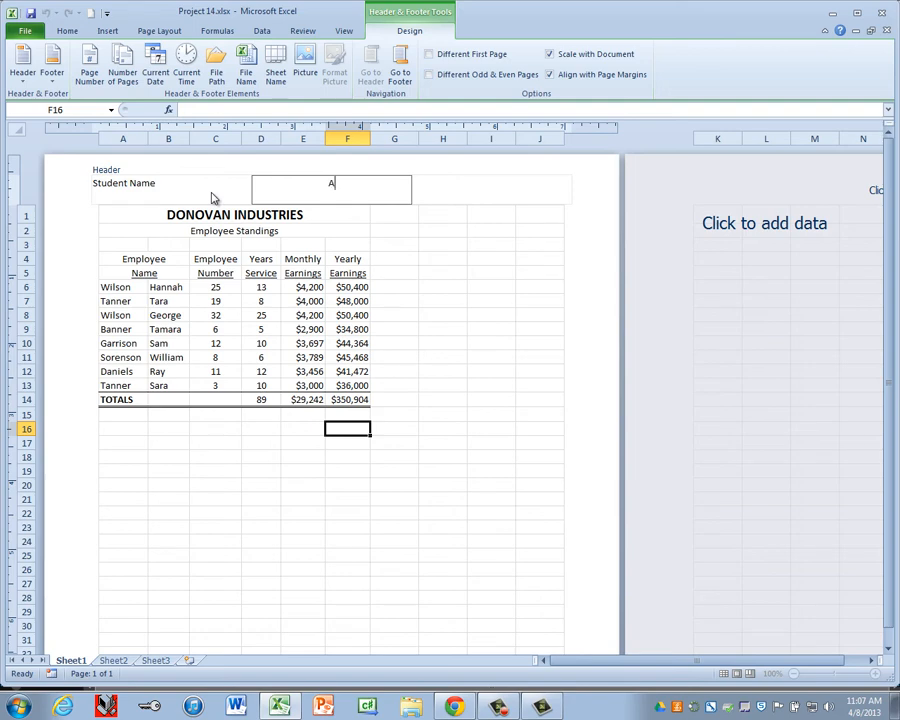
type("1")
key("Tab")
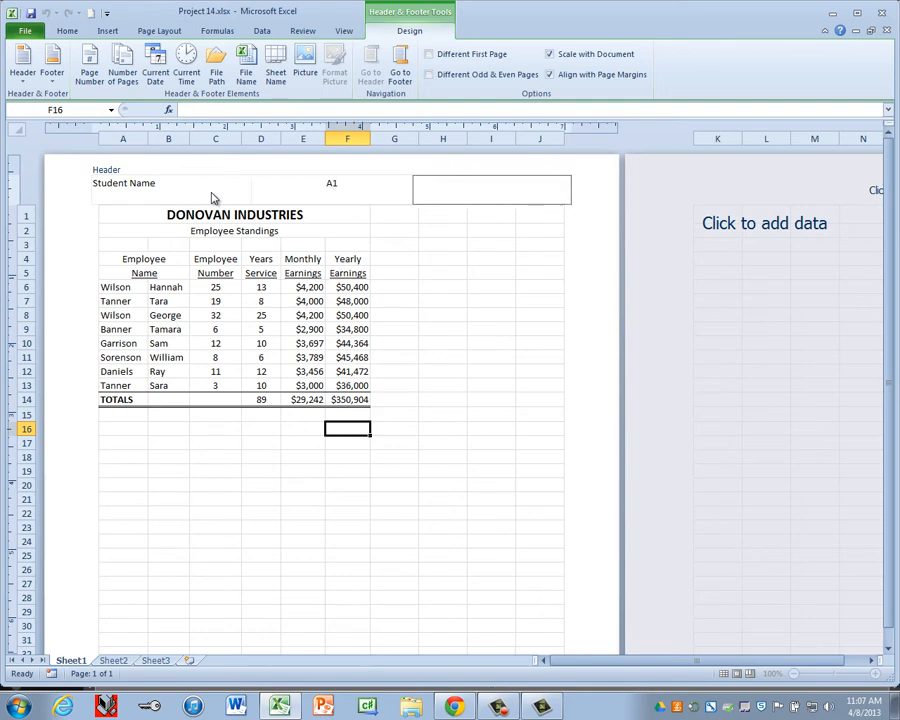
left_click(245, 68)
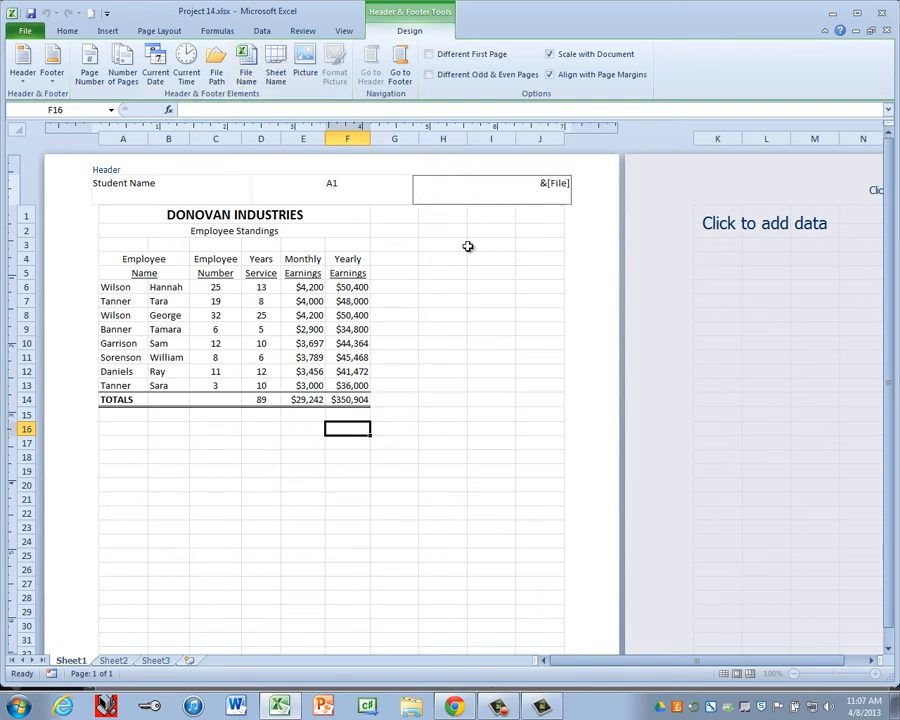
left_click(135, 231)
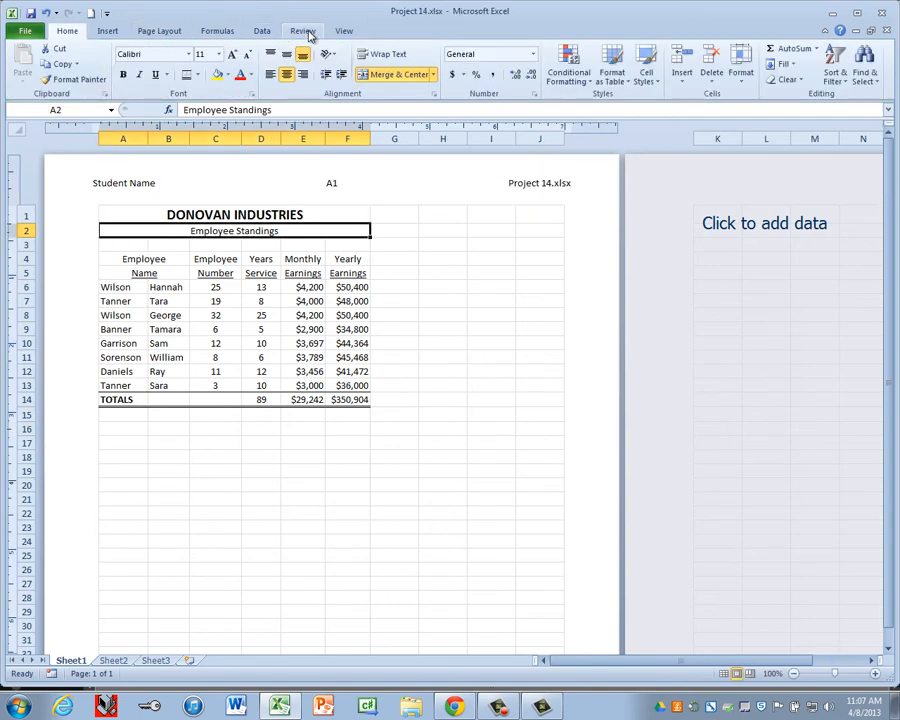
left_click(343, 31)
left_click(21, 66)
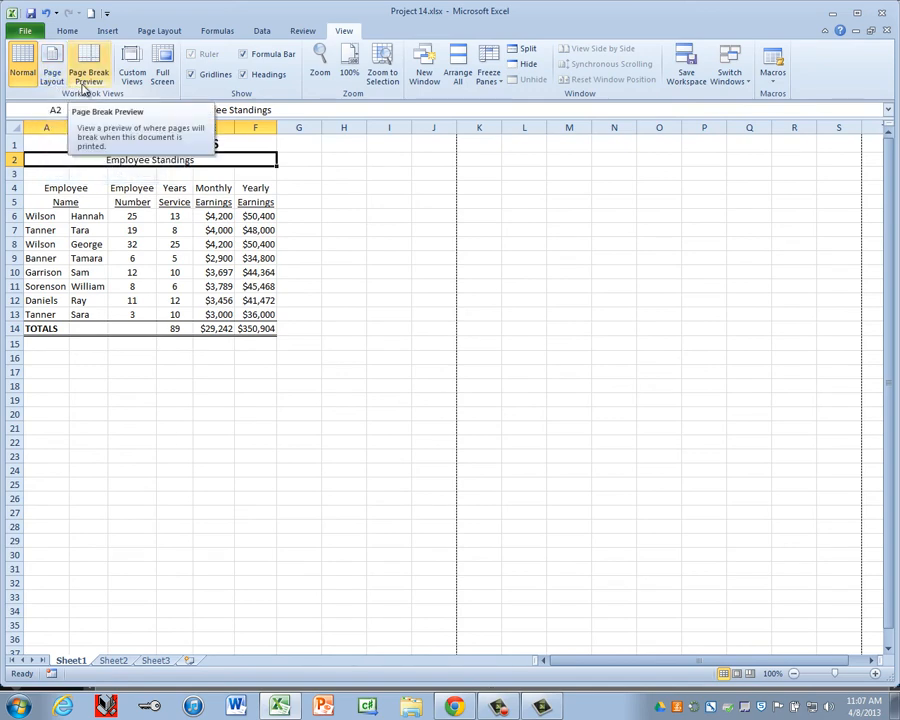
- Save the workbook as Project 14.xlsx in the Excel folder of A1 Computer Technology 1, inside Sample Student Drive on the personal network drive
left_click(25, 33)
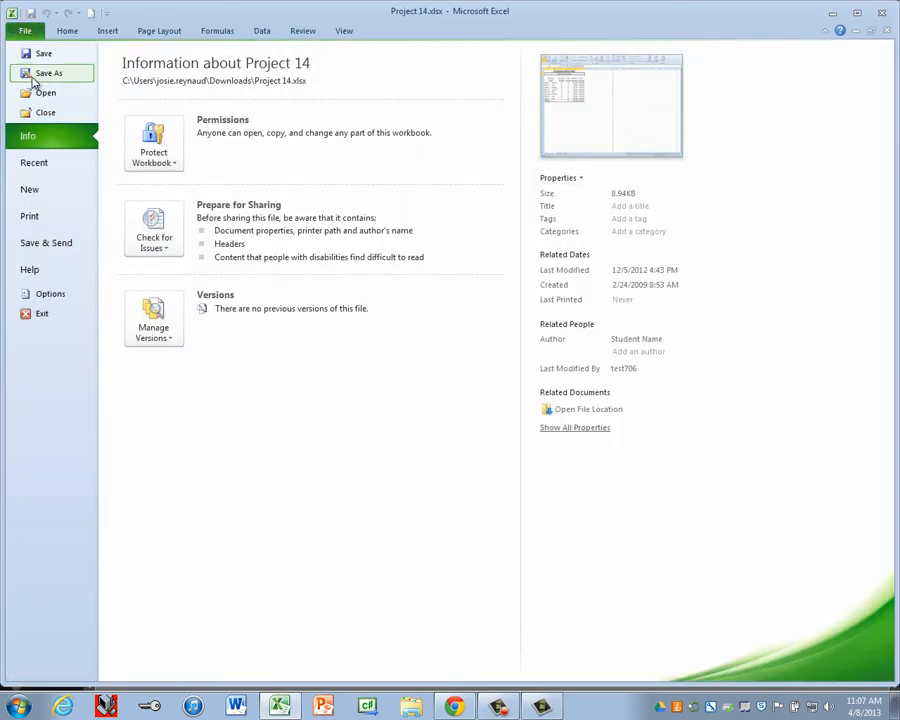
left_click(42, 74)
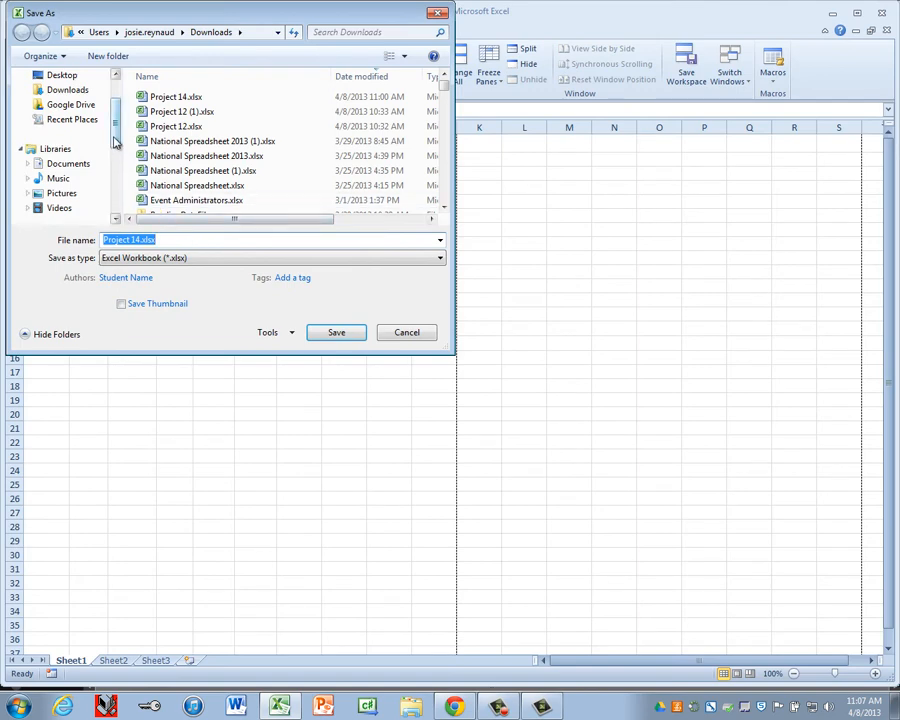
left_click_drag(115, 143, 114, 178)
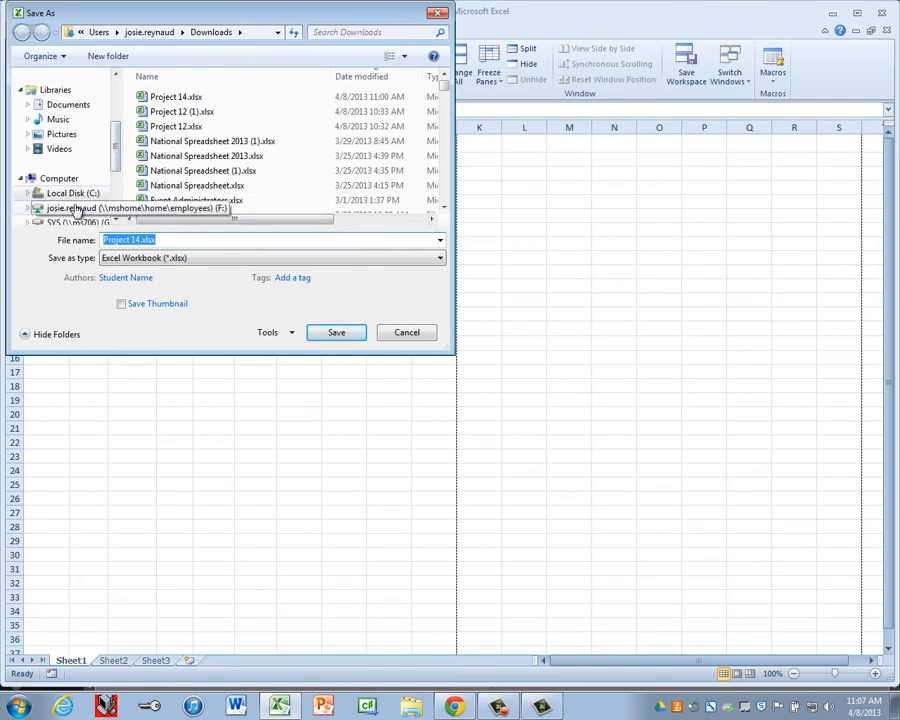
left_click(75, 209)
scroll(184, 176, "down", 3)
left_click(180, 168)
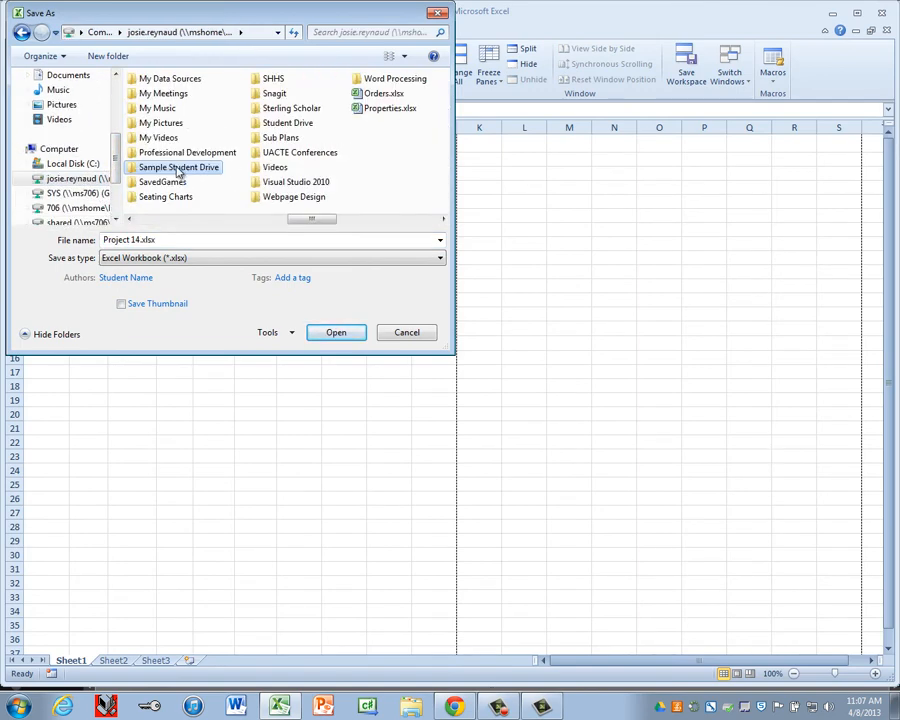
double_click(178, 168)
left_click(166, 80)
double_click(167, 80)
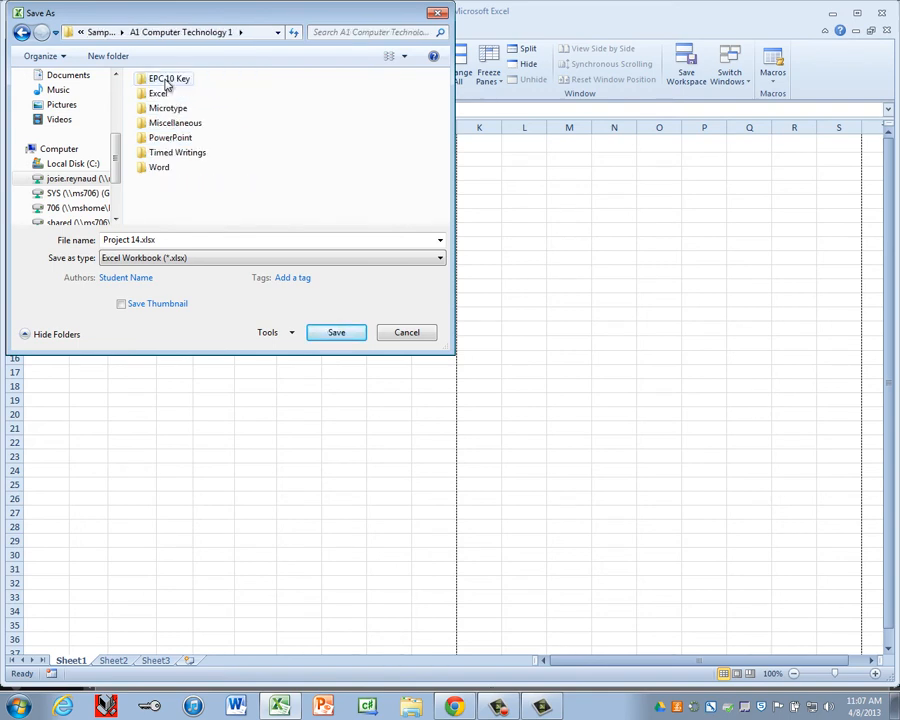
double_click(161, 94)
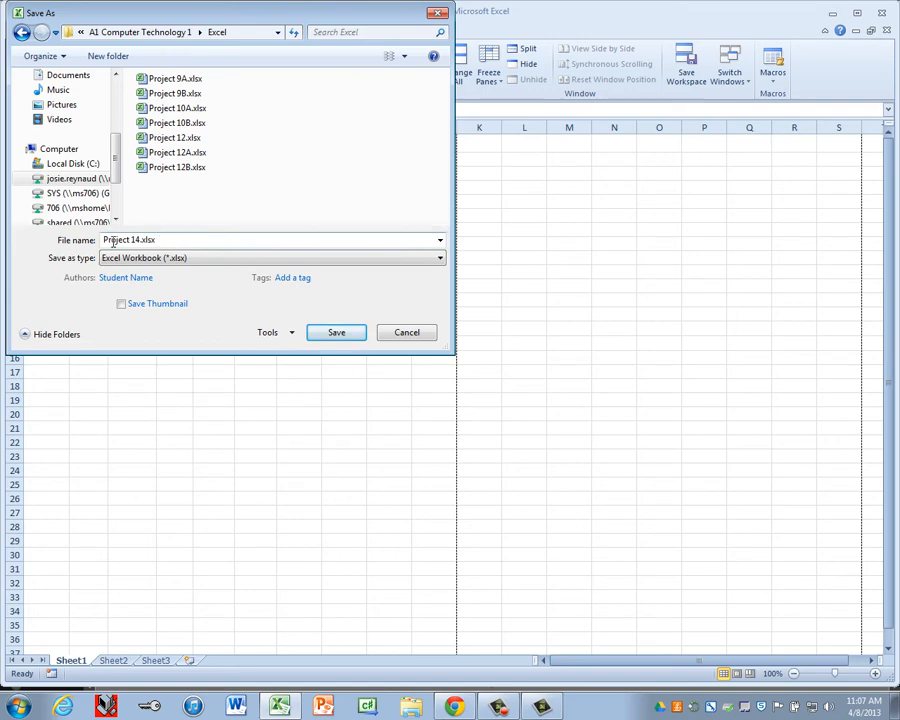
left_click(334, 335)
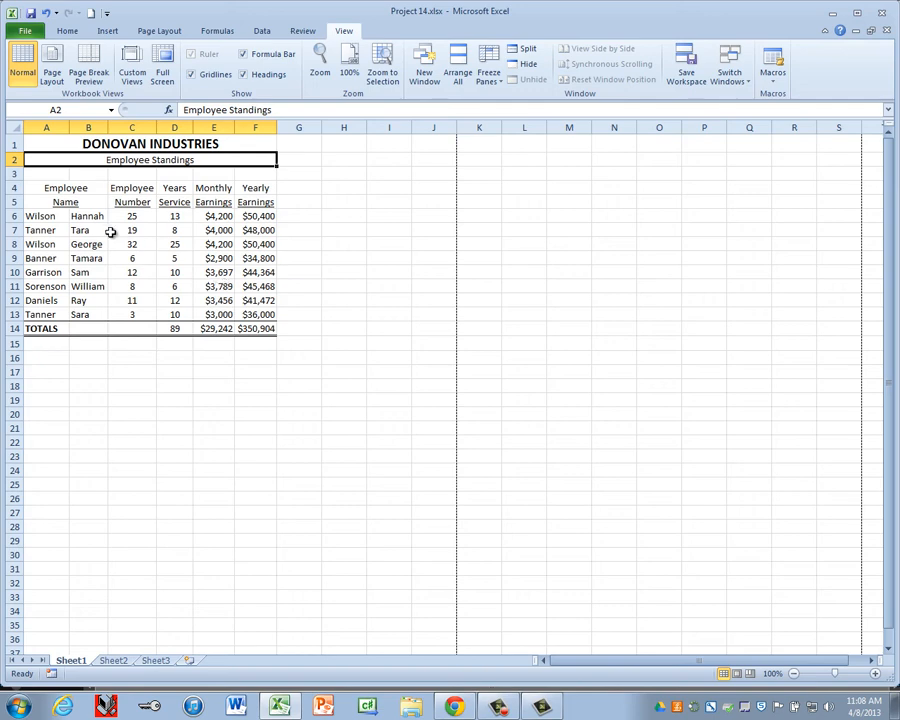
- Sort the employee rows A6:F13 by column A and then by column B, both on values from A to Z
left_click_drag(47, 217, 249, 306)
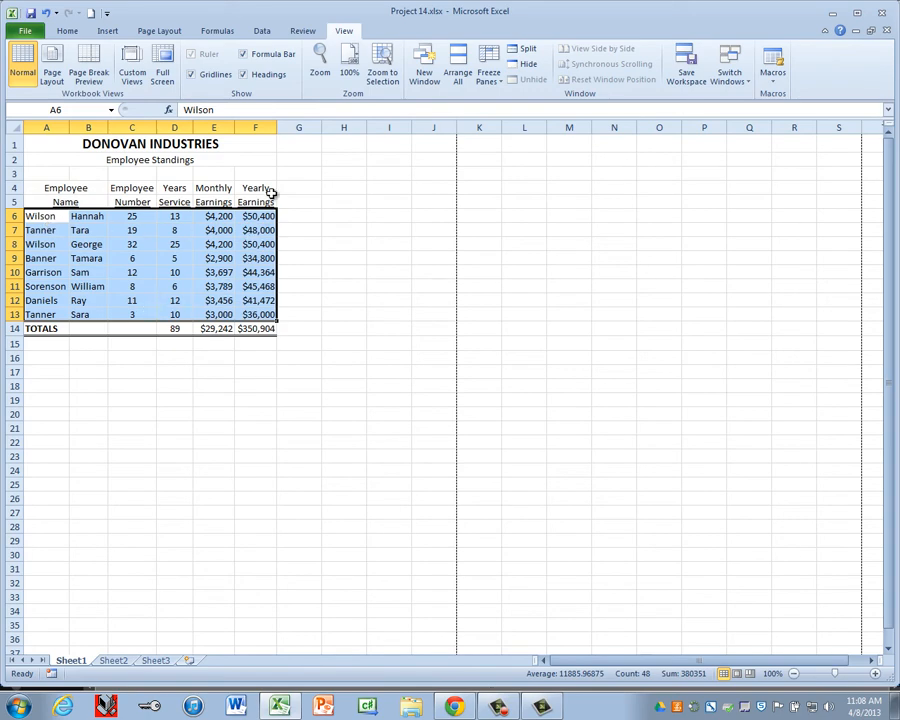
left_click(67, 31)
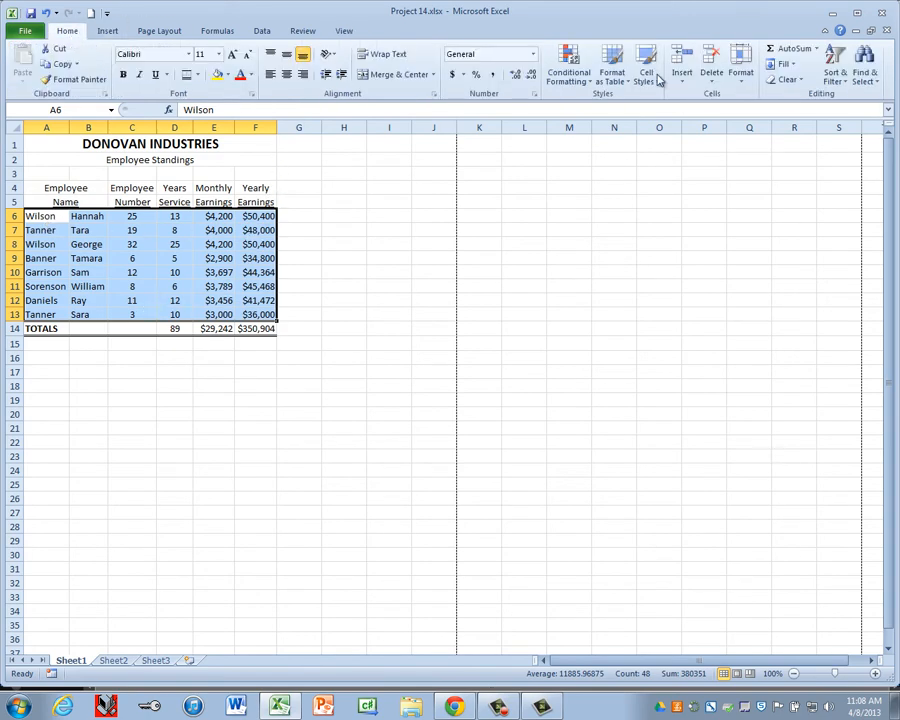
left_click(833, 74)
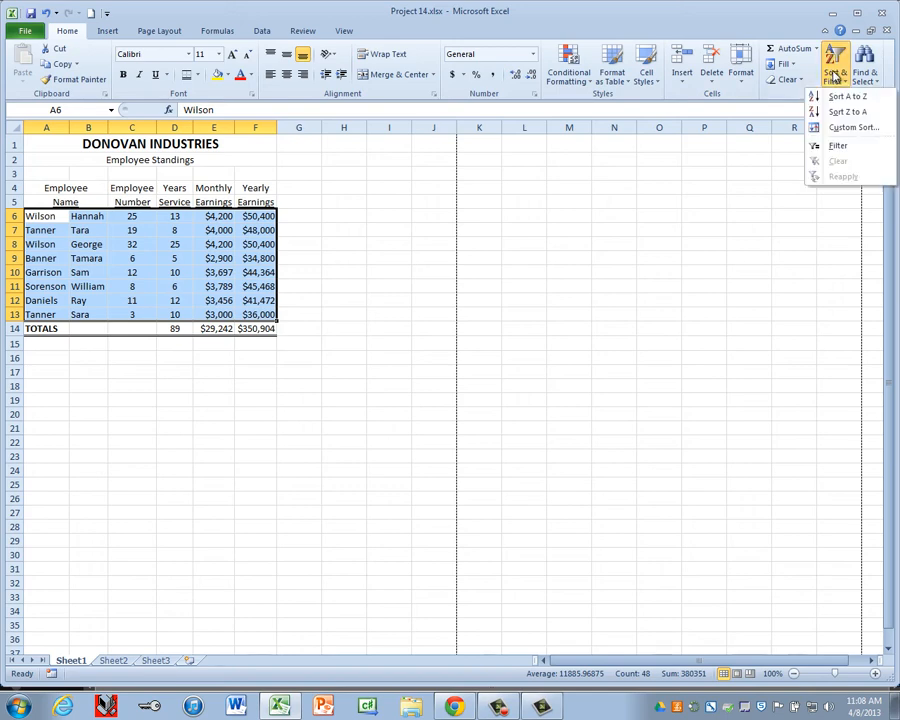
left_click(852, 130)
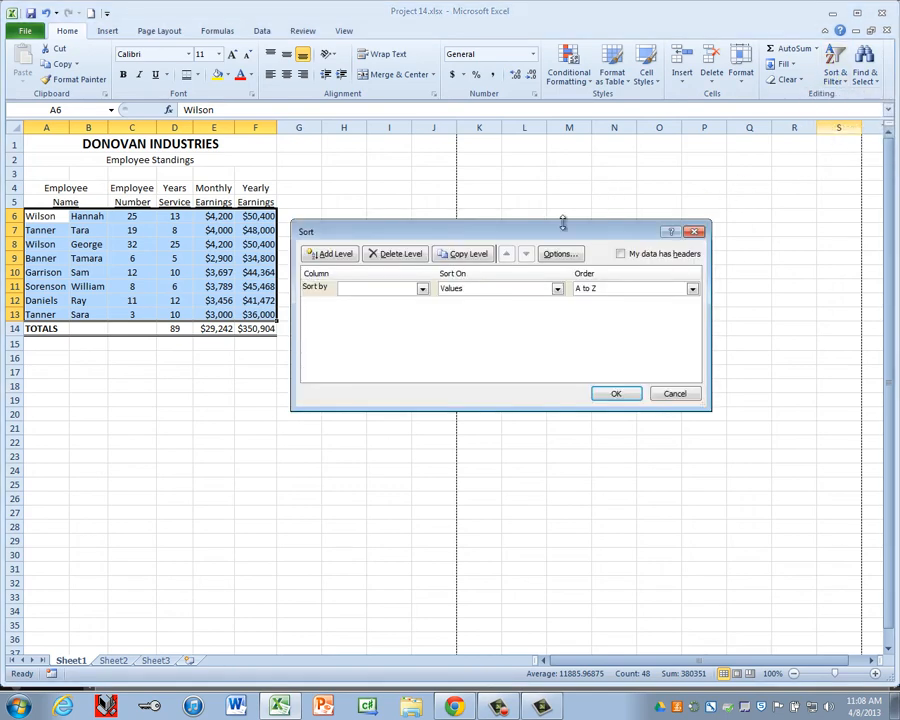
left_click_drag(573, 236, 628, 186)
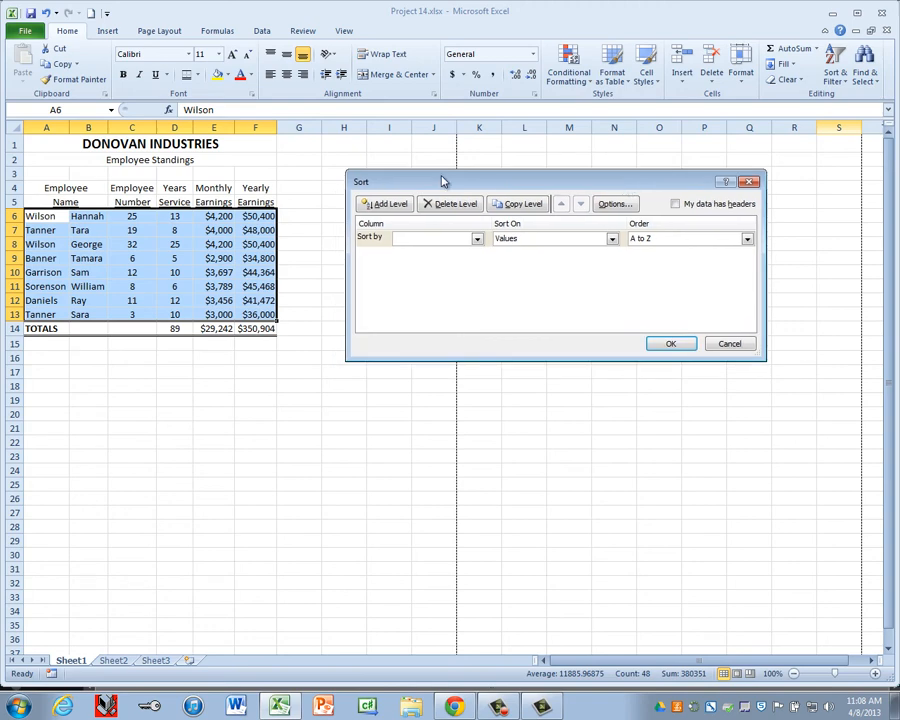
left_click(388, 205)
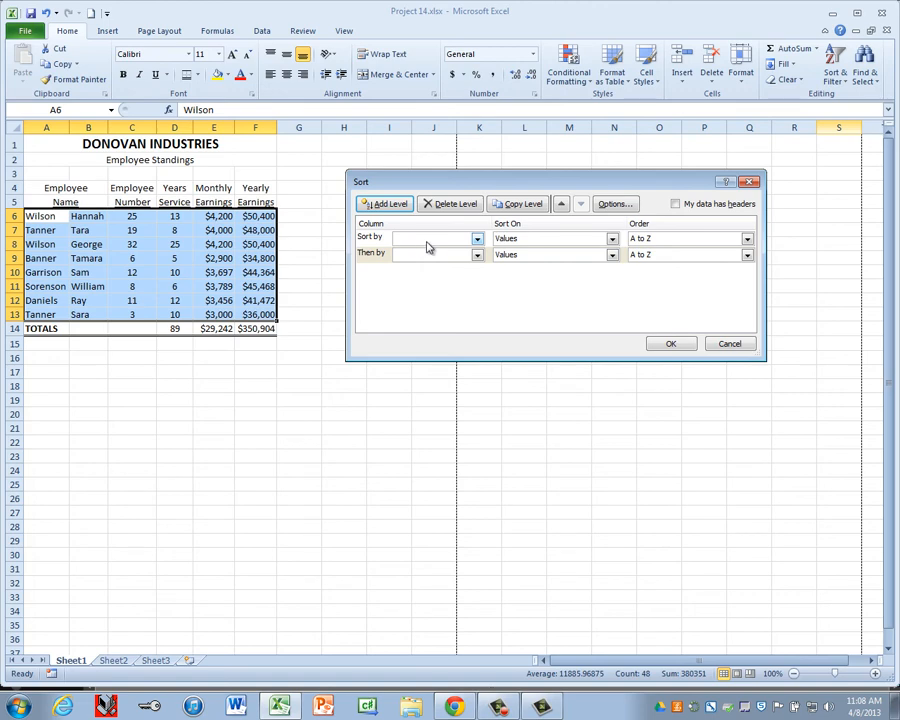
left_click(477, 239)
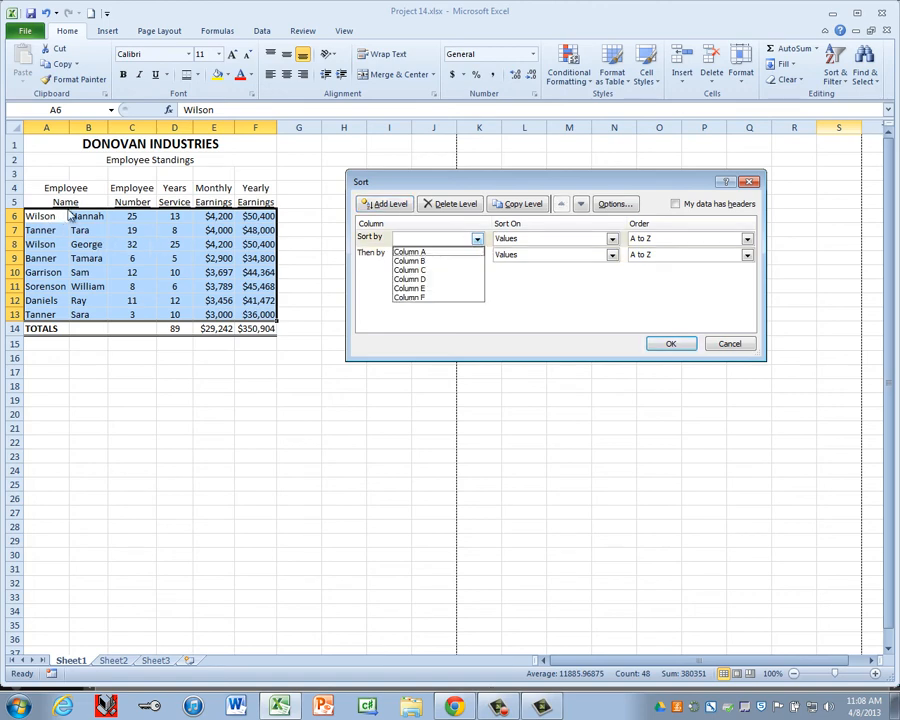
left_click(423, 256)
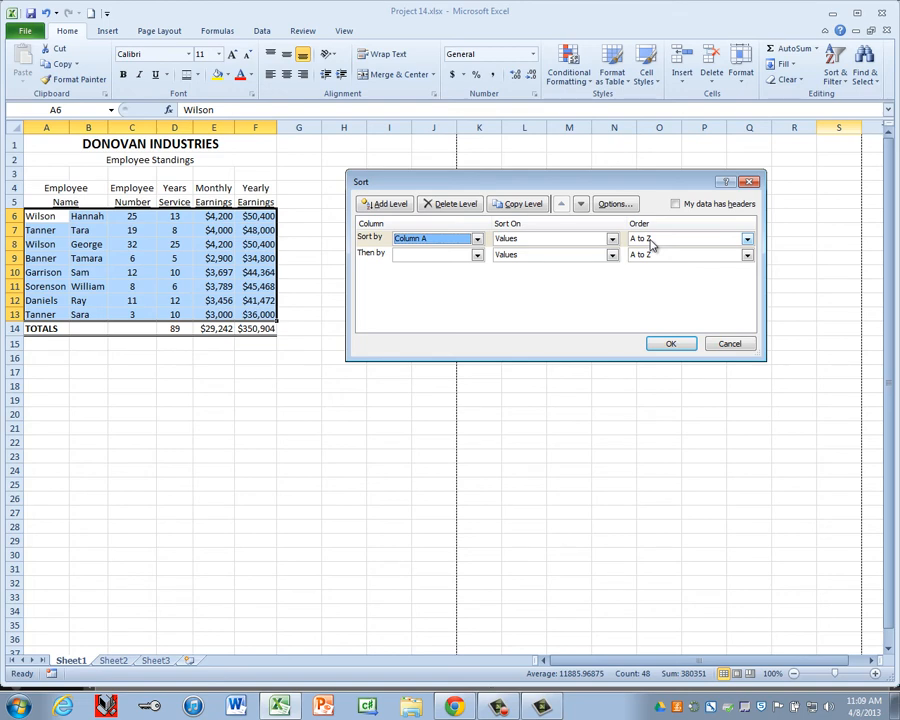
left_click(477, 255)
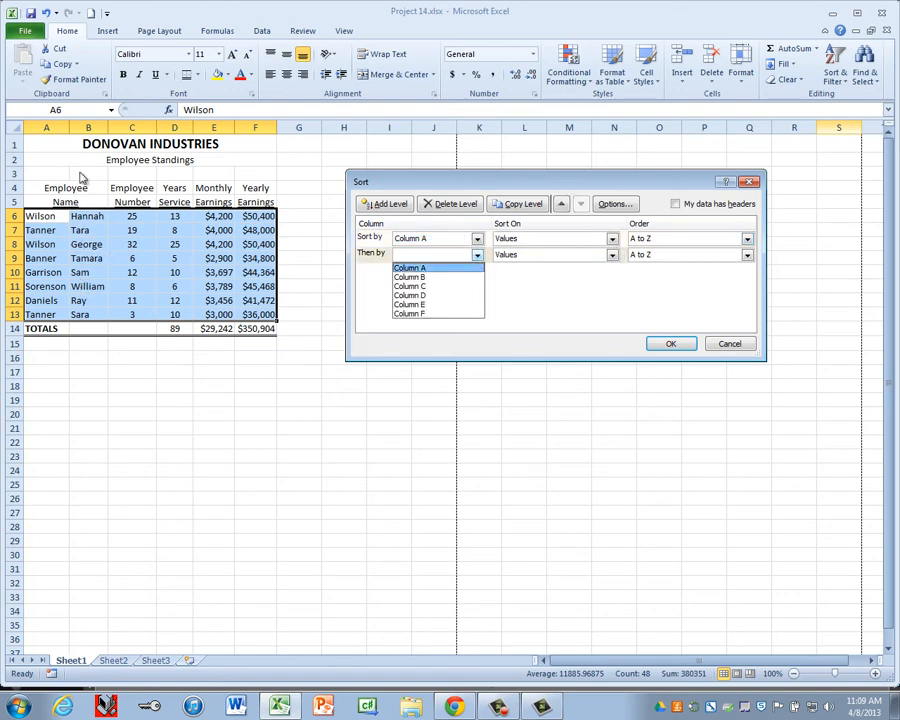
left_click(430, 277)
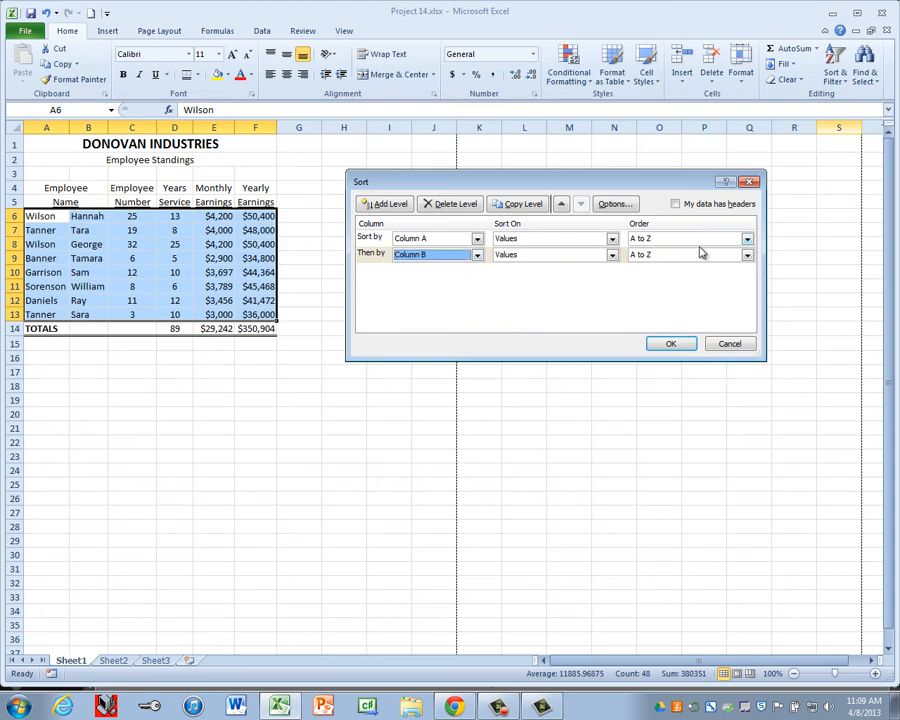
left_click(672, 344)
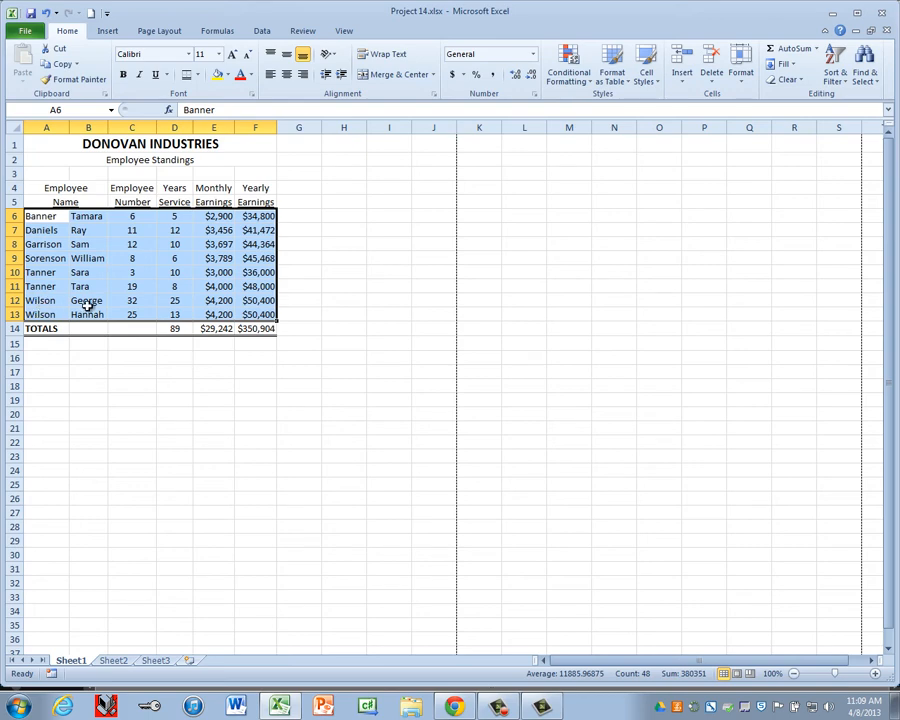
left_click(131, 383)
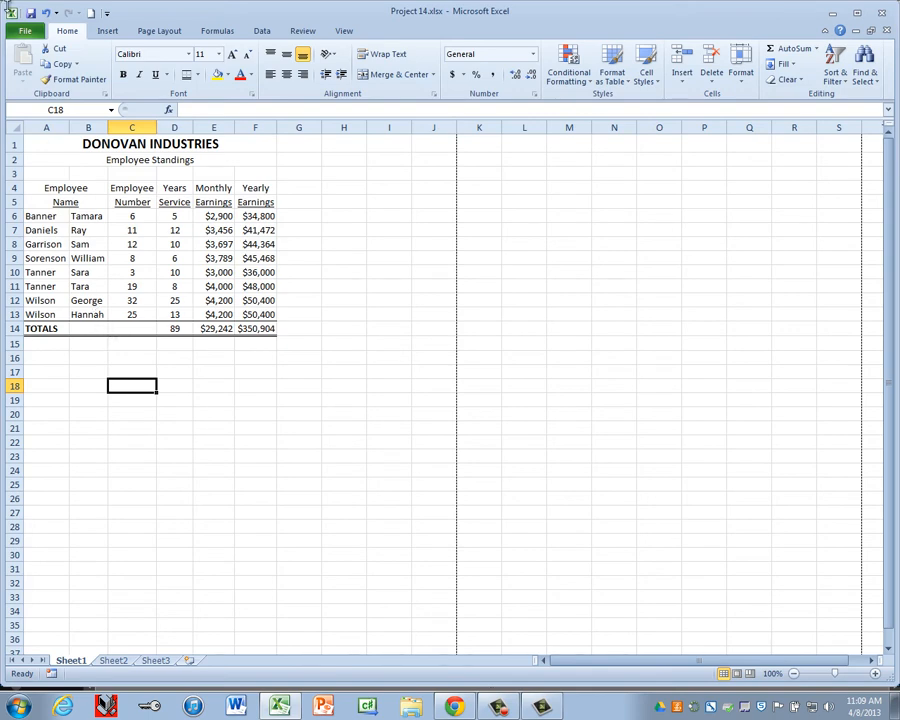
- Save a copy of the workbook as Project 14A.xlsx in the same Excel folder
left_click(24, 31)
left_click(45, 74)
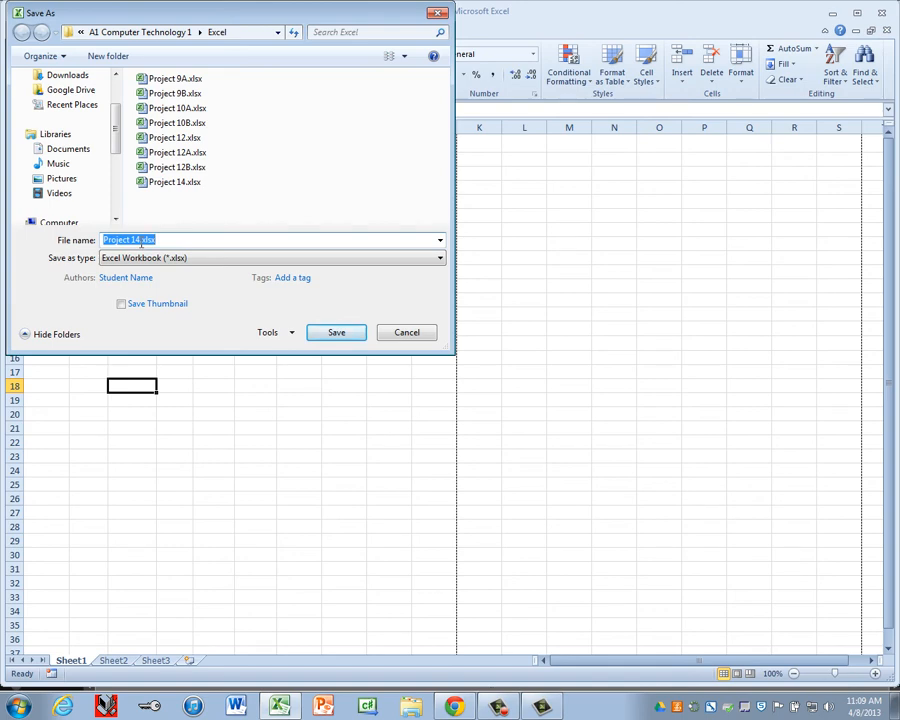
left_click(141, 241)
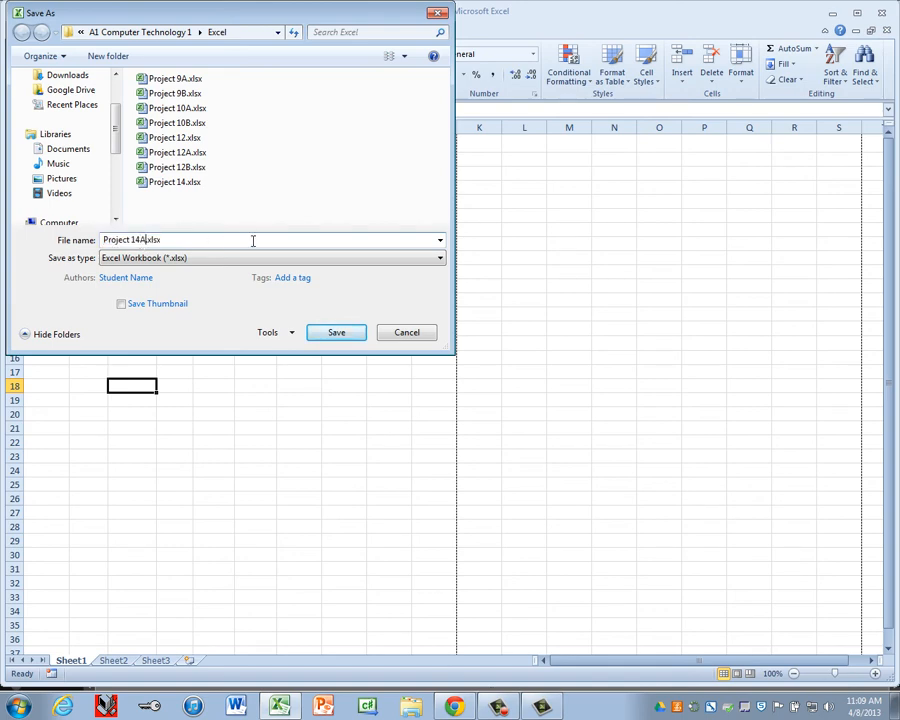
left_click(351, 337)
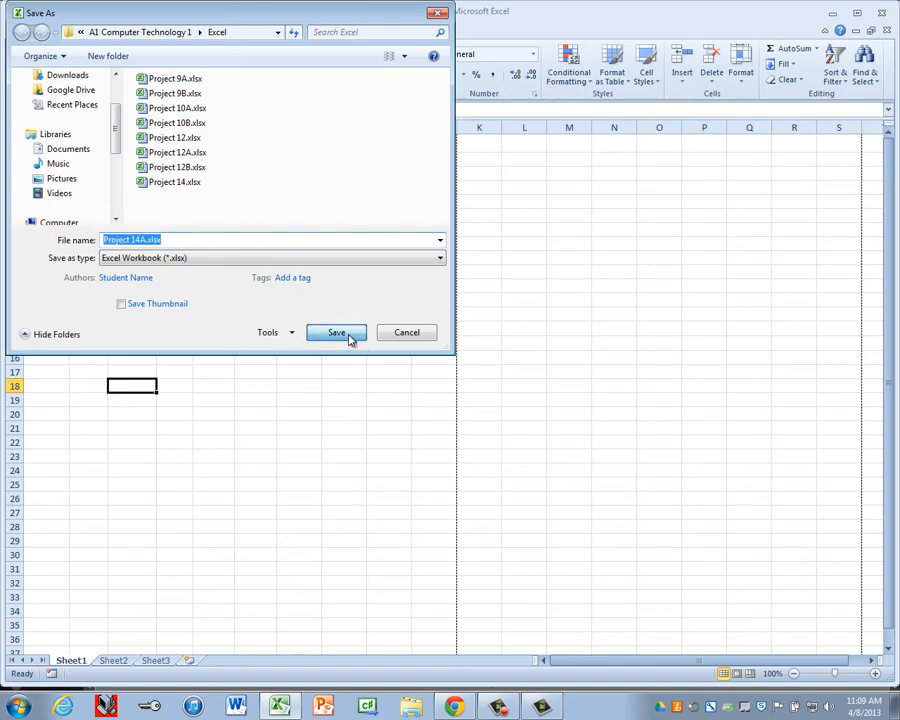
- Publish the name-sorted worksheet as Project 14A.pdf and close the PDF once it opens
left_click(28, 32)
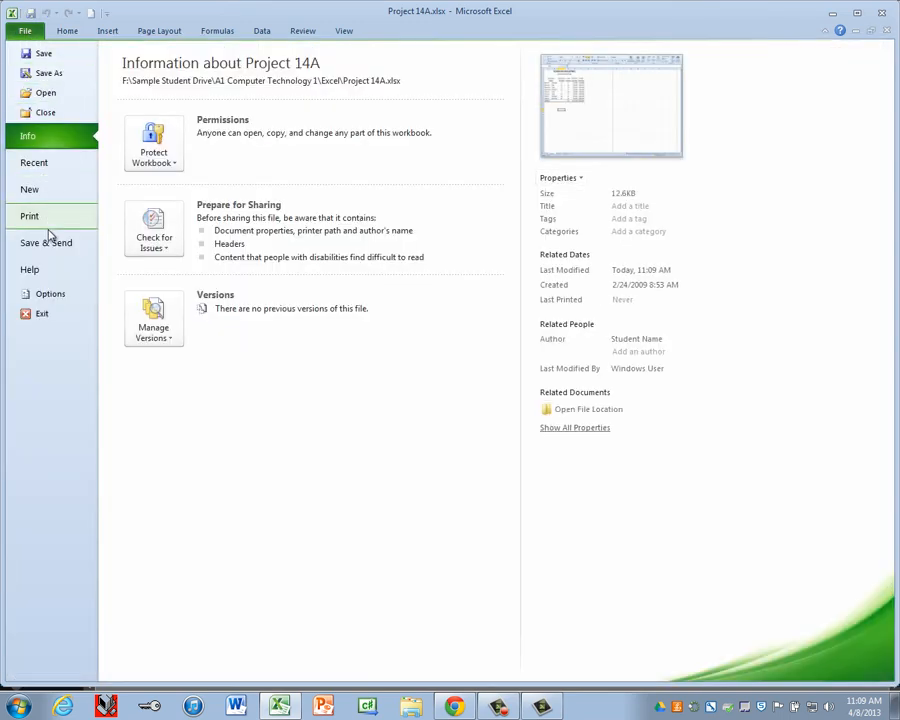
left_click(57, 252)
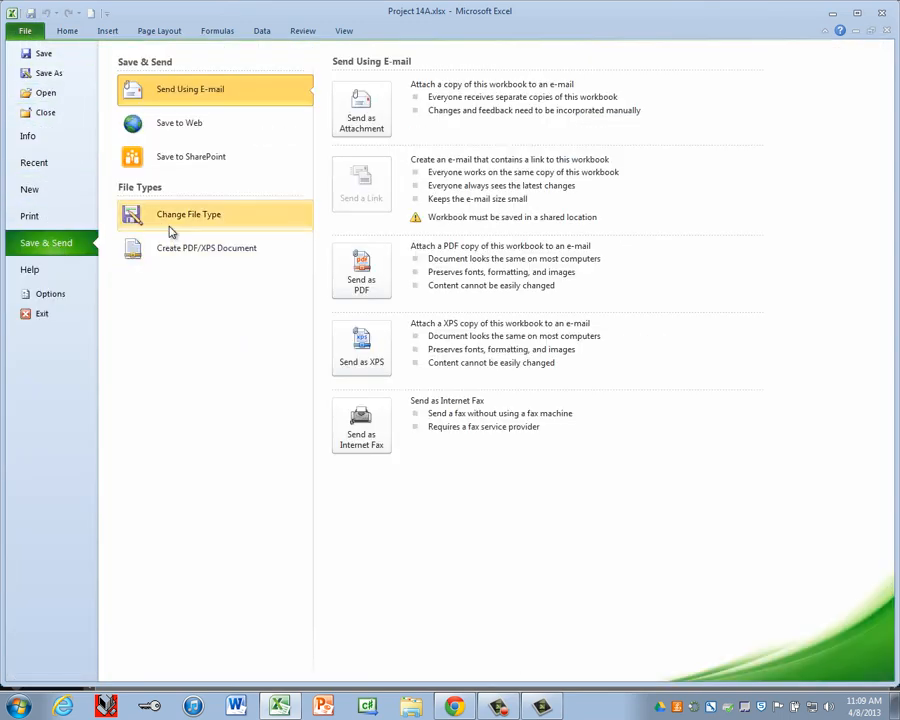
left_click(197, 262)
left_click(360, 178)
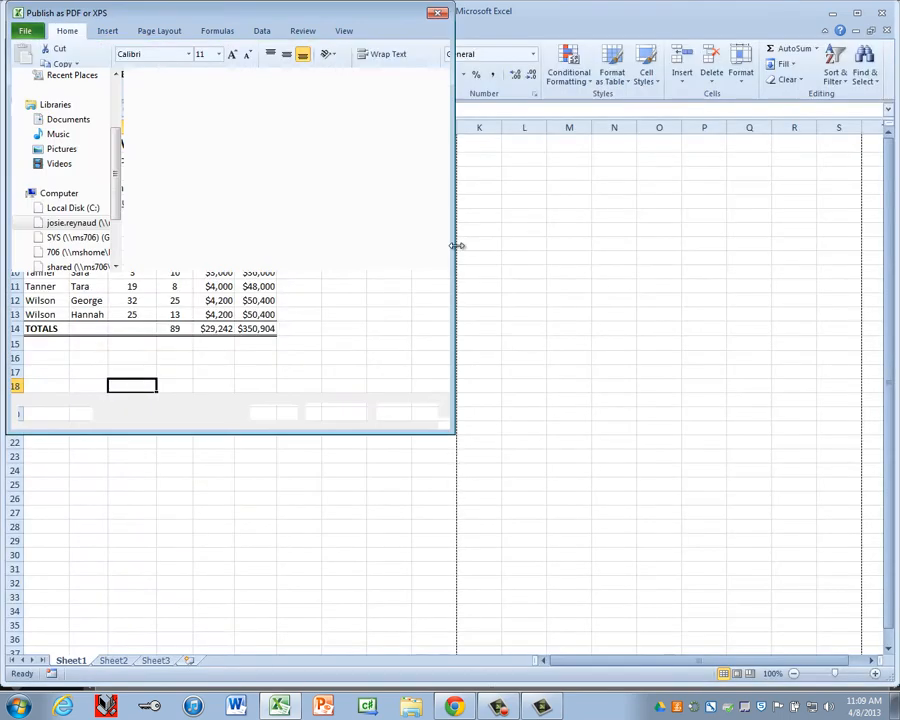
left_click(340, 411)
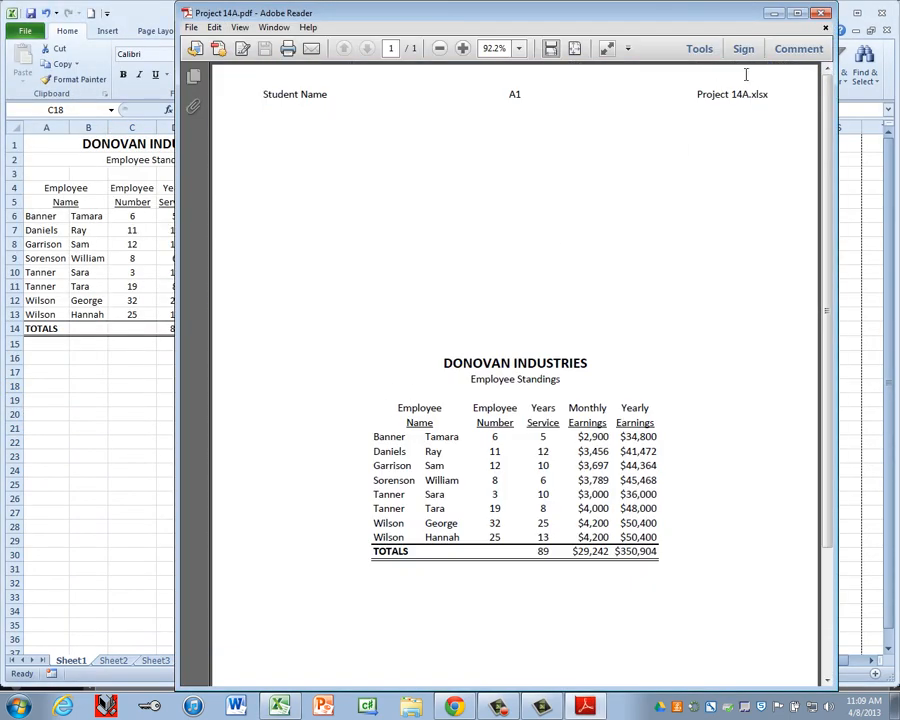
left_click(822, 13)
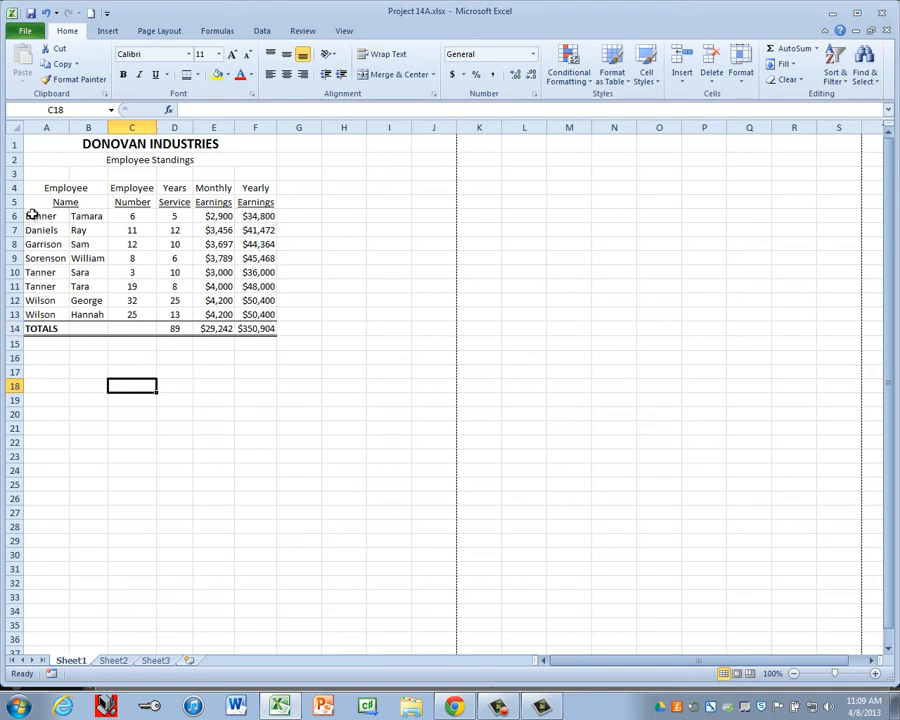
- Re-sort the employee rows A6:F13 by column D only, from largest to smallest, deleting the second sort level
left_click_drag(33, 215, 268, 312)
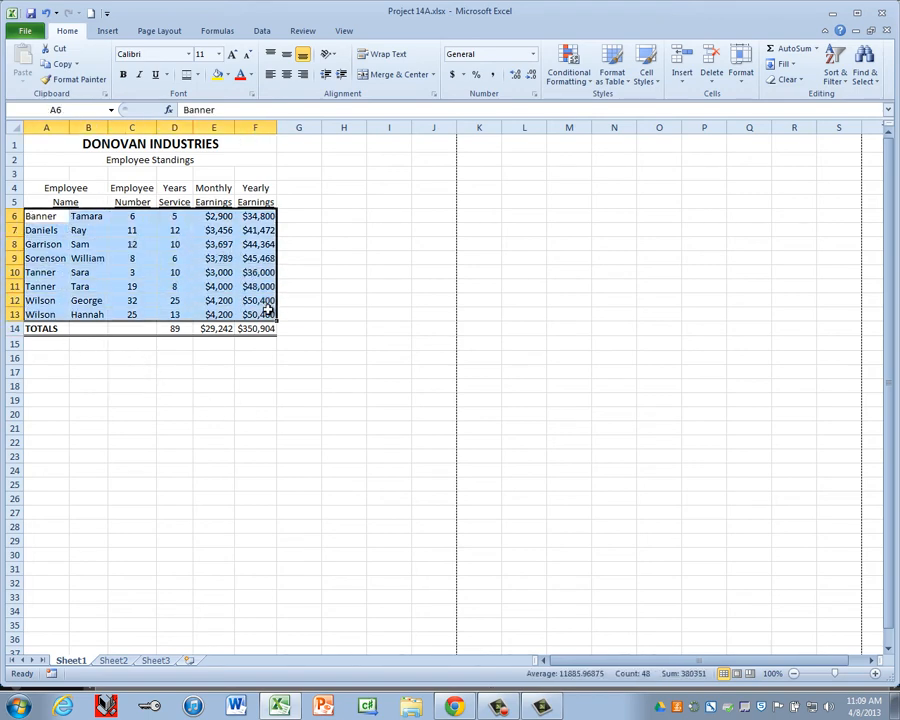
left_click(836, 72)
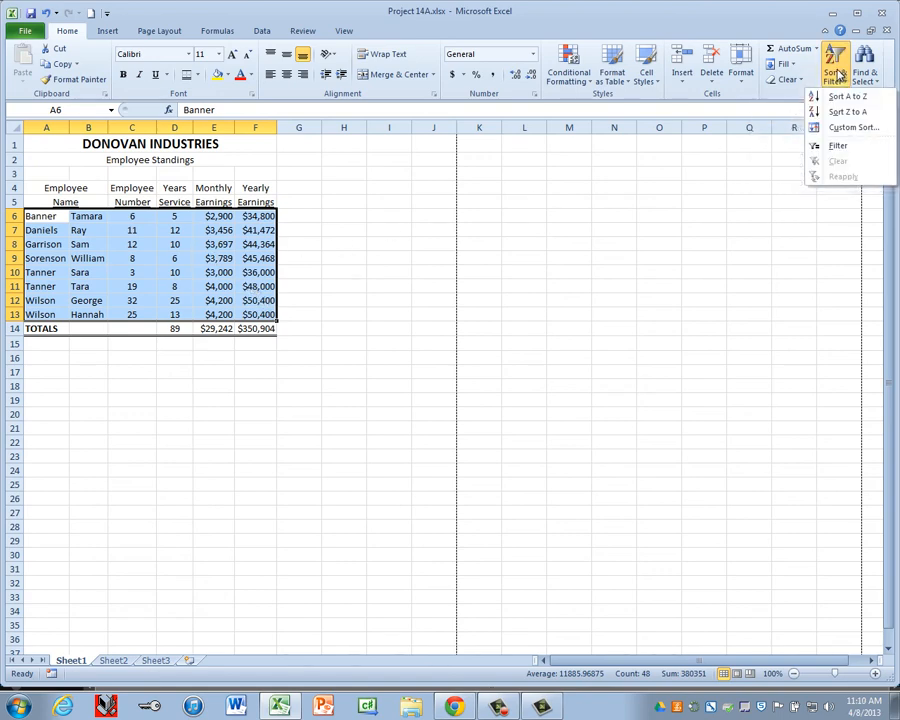
left_click(840, 129)
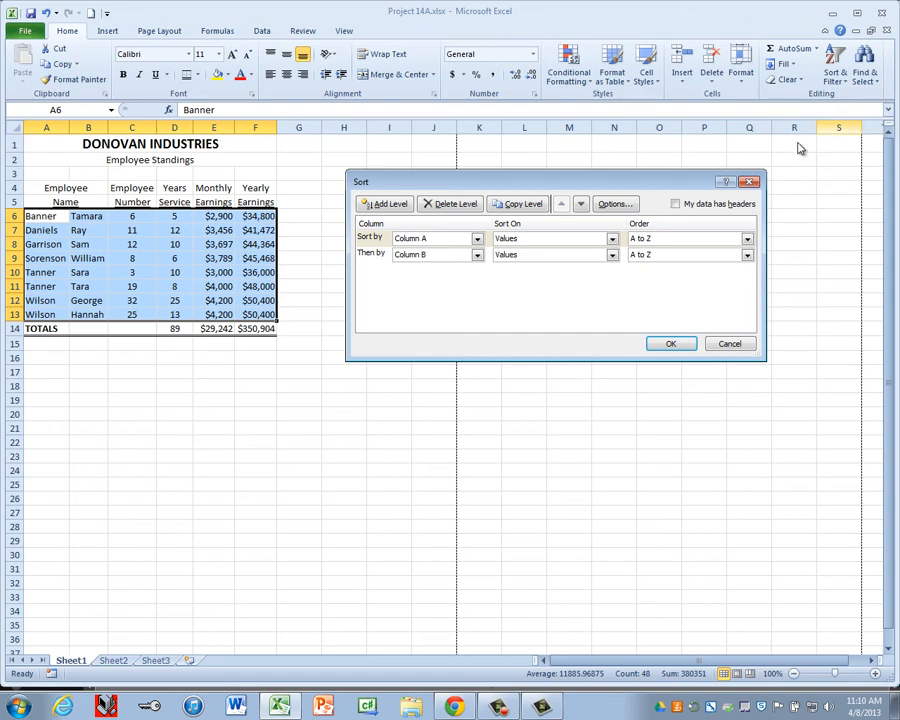
left_click(373, 256)
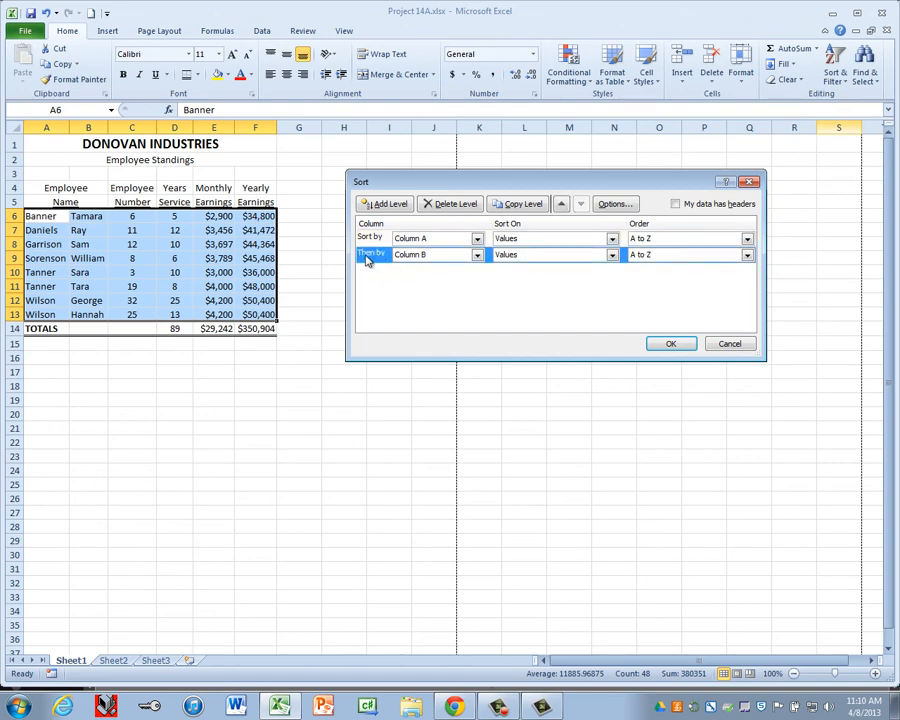
left_click(458, 206)
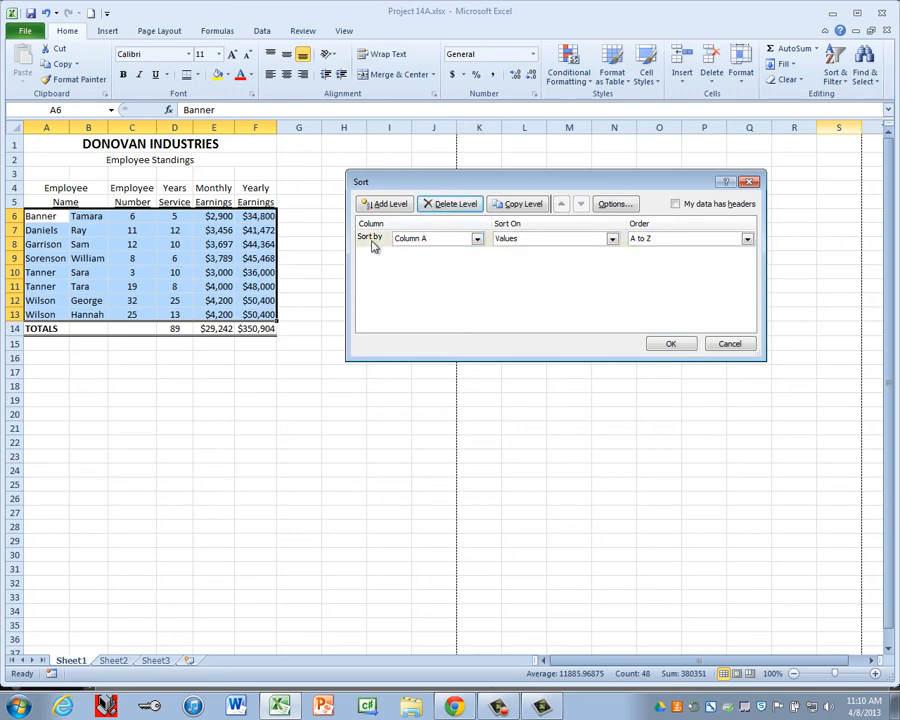
left_click(478, 240)
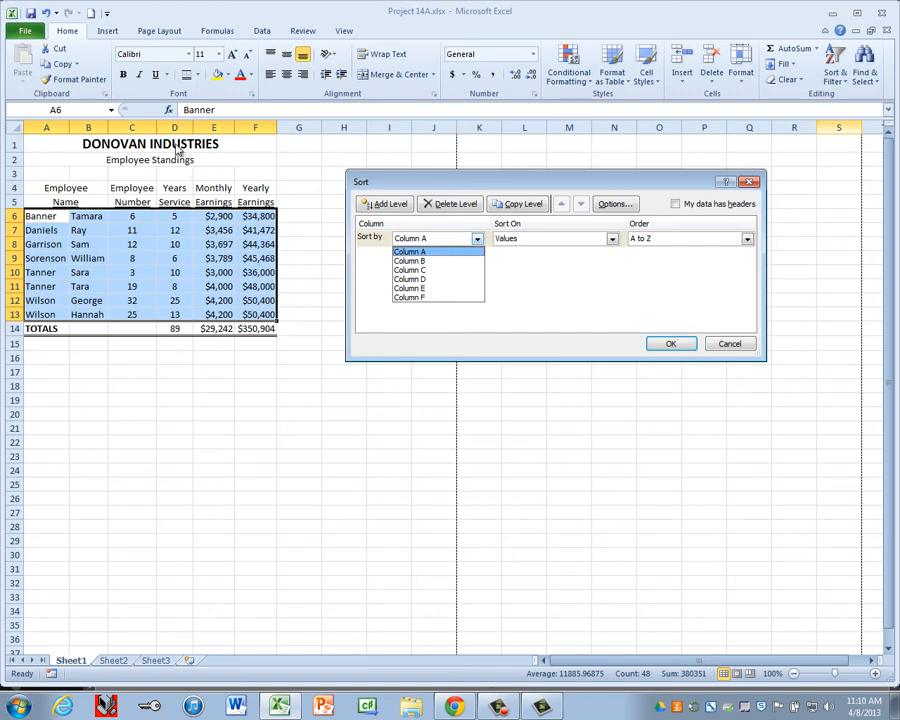
left_click(415, 280)
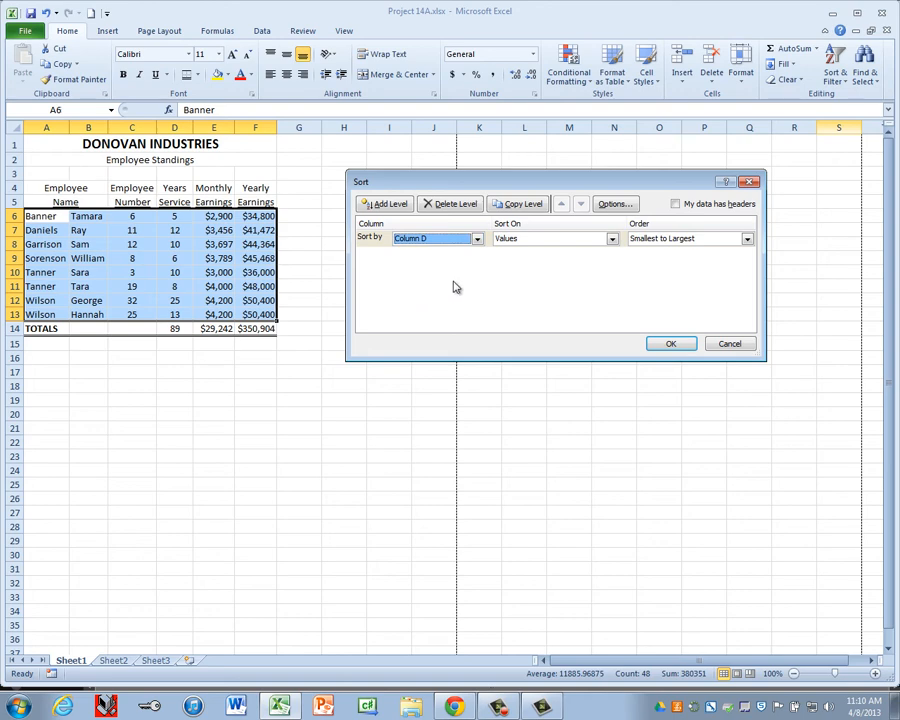
left_click(640, 238)
left_click(648, 261)
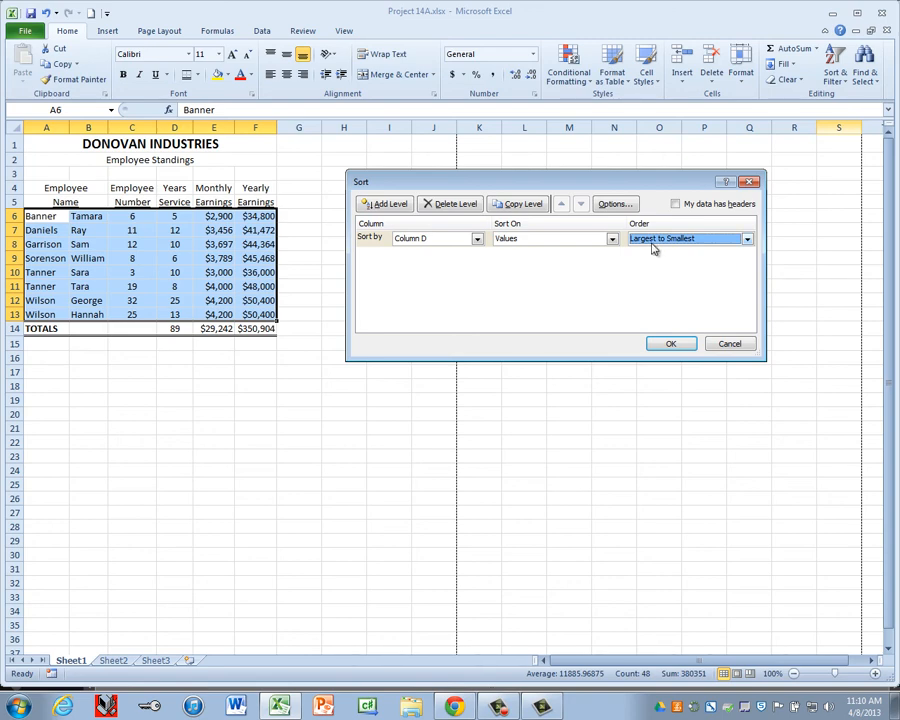
left_click(672, 344)
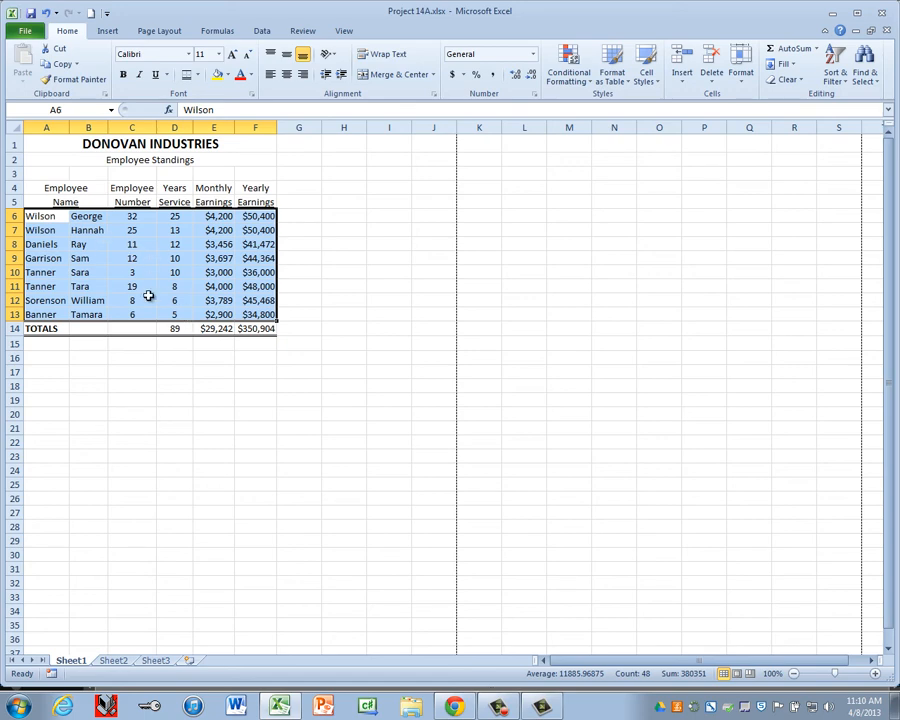
left_click(175, 370)
- Save a copy of the workbook as Project 14B.xlsx in the same Excel folder
left_click(28, 33)
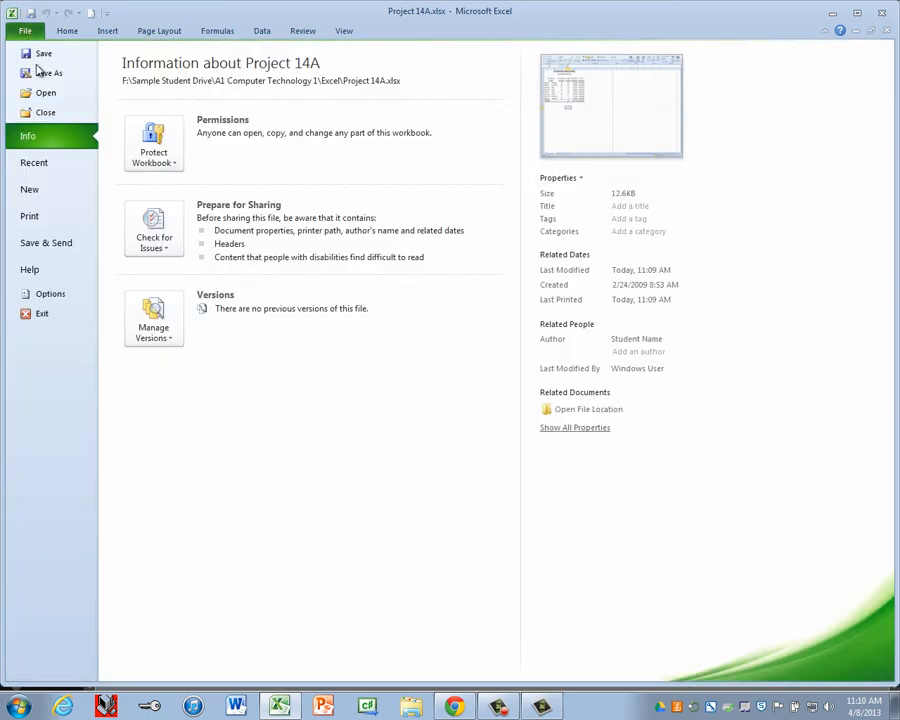
left_click(40, 72)
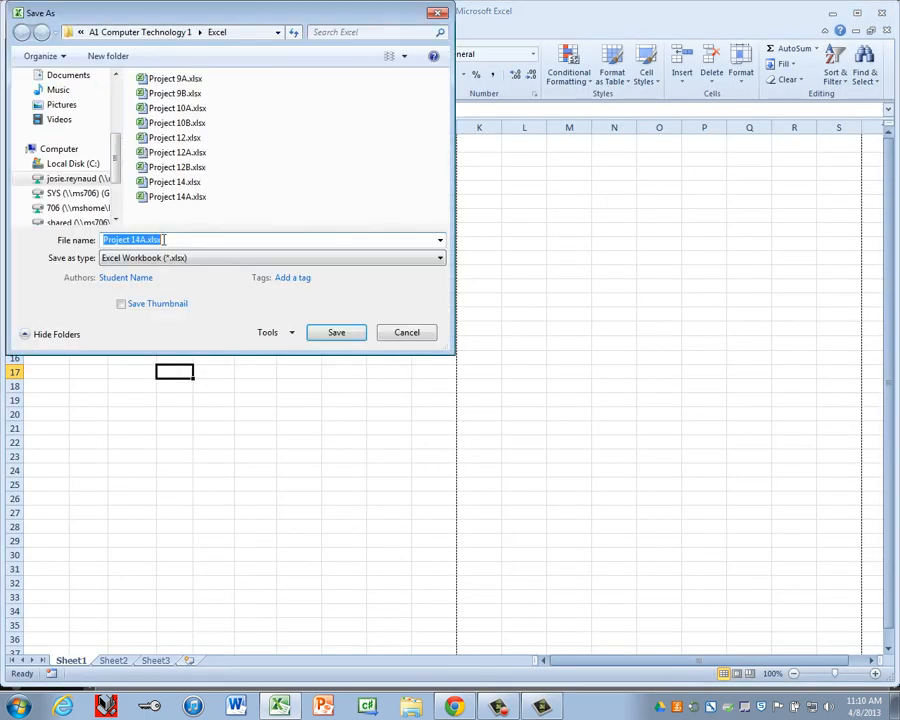
left_click(143, 241)
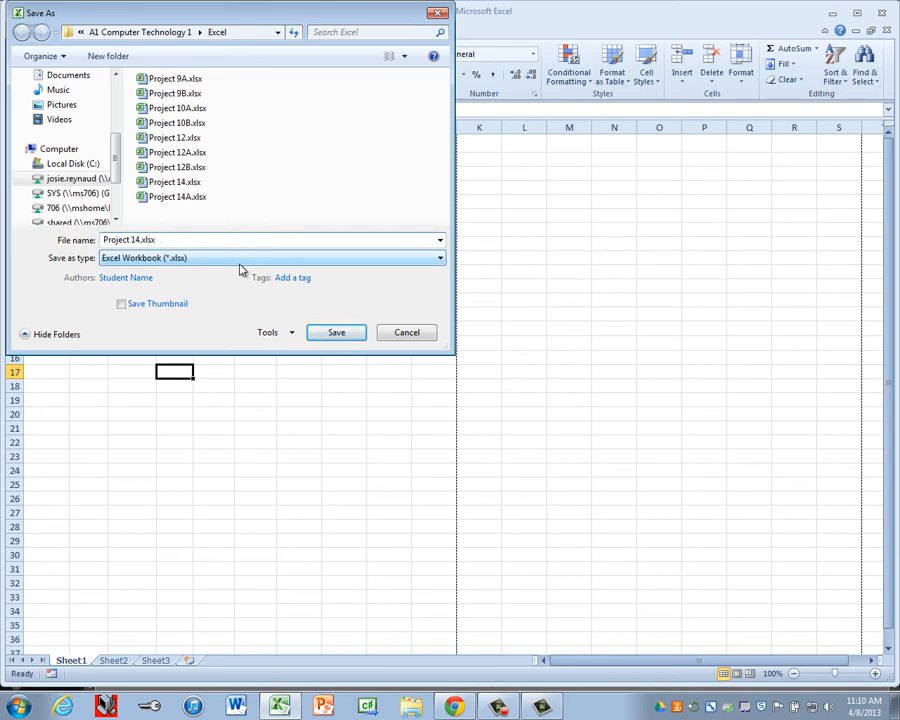
left_click(334, 333)
- Publish the worksheet sorted by years of service as Project 14B.pdf and close the PDF once it opens
left_click(30, 33)
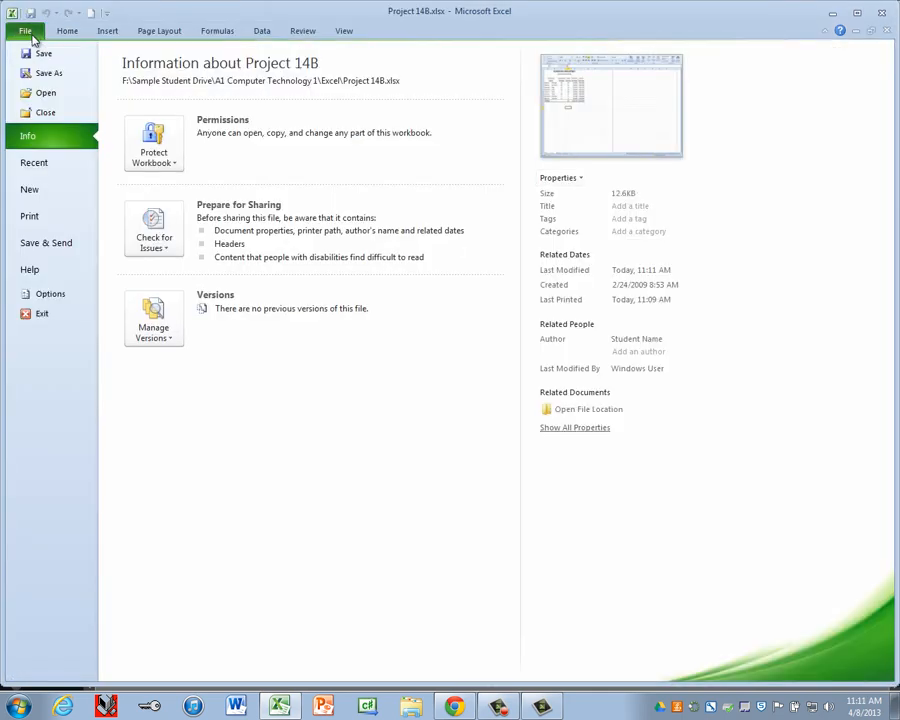
left_click(50, 242)
left_click(205, 250)
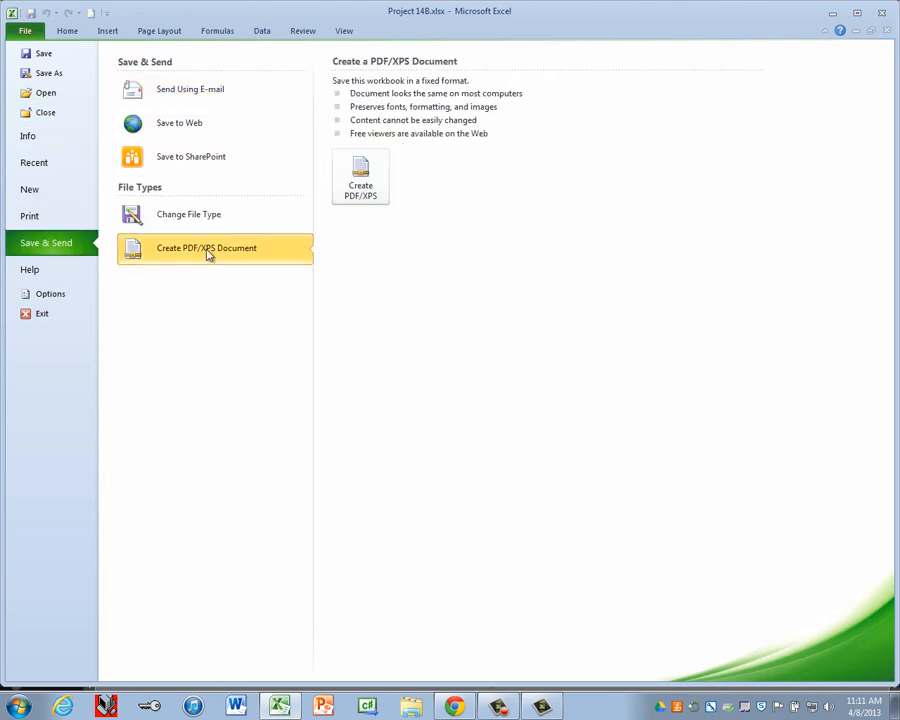
left_click(360, 176)
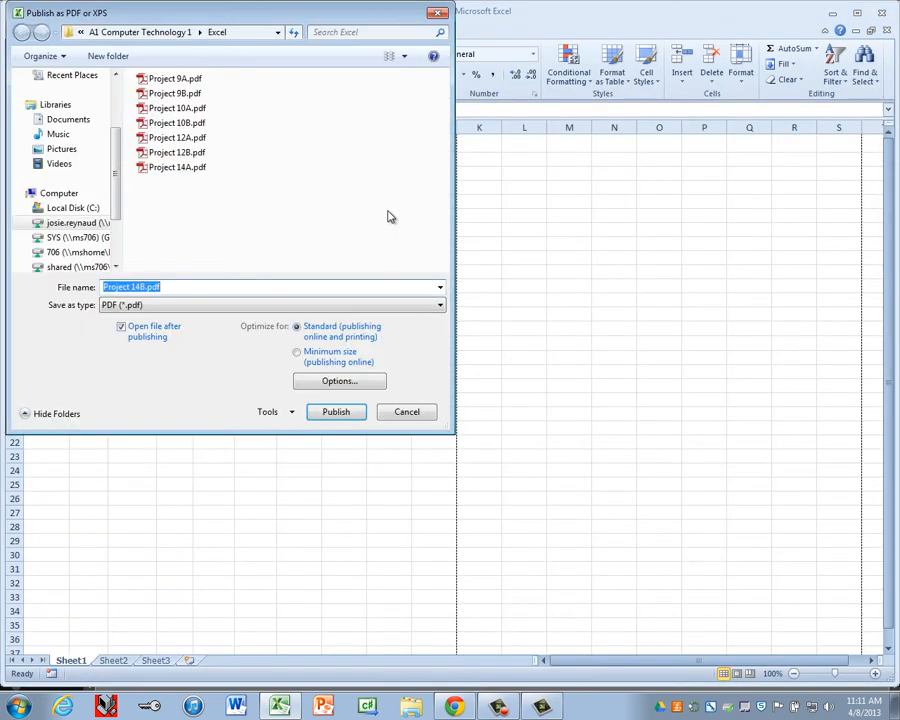
left_click(350, 410)
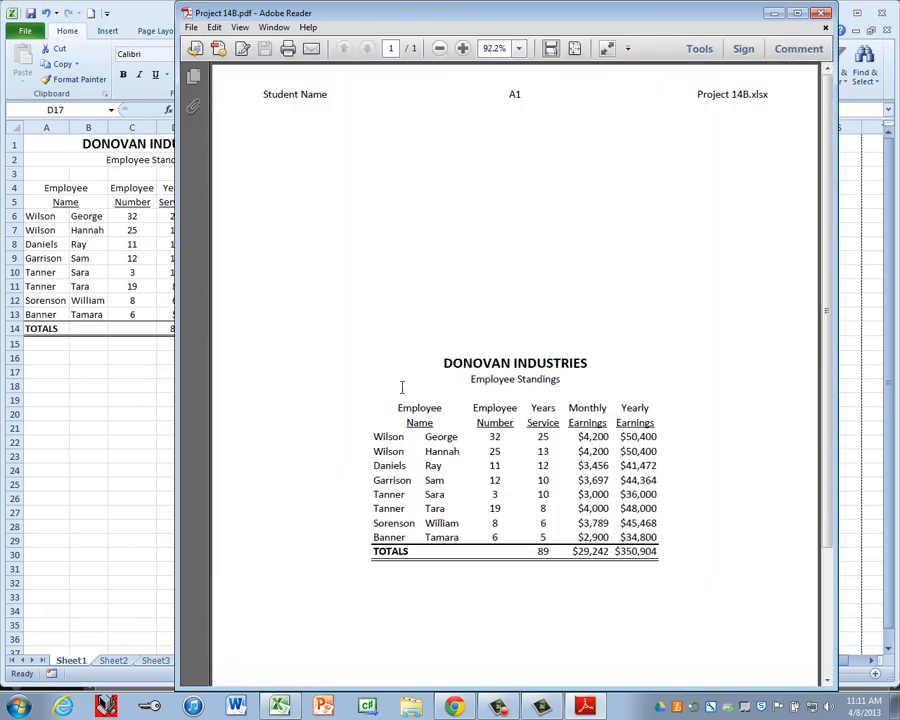
left_click(822, 13)
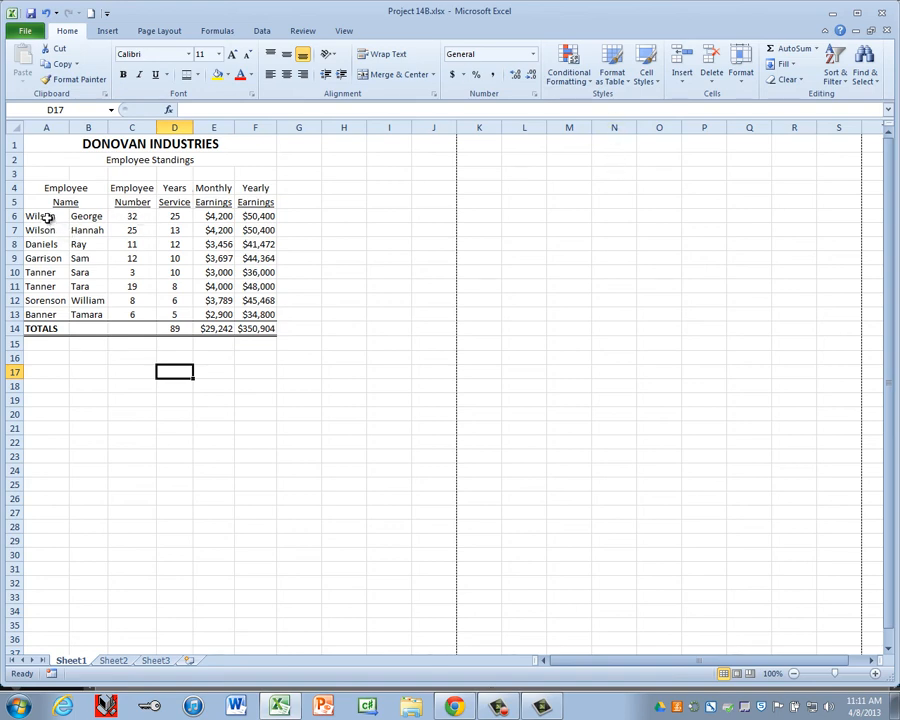
- Sort the employee rows A6:F13 by column E largest to smallest, with added levels for column A and column B, both A to Z
left_click_drag(47, 218, 252, 313)
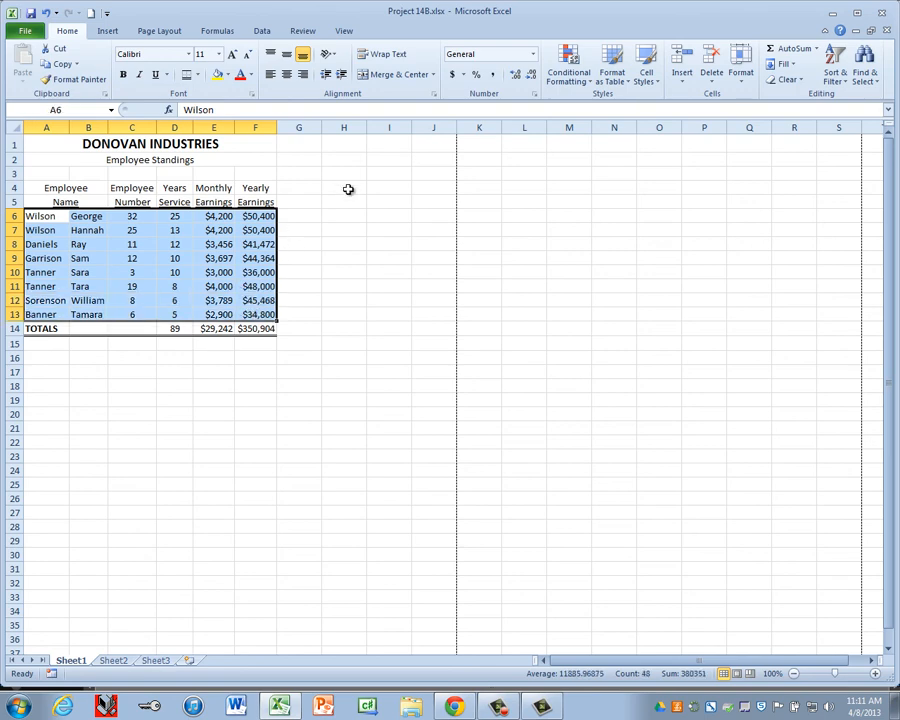
left_click(838, 75)
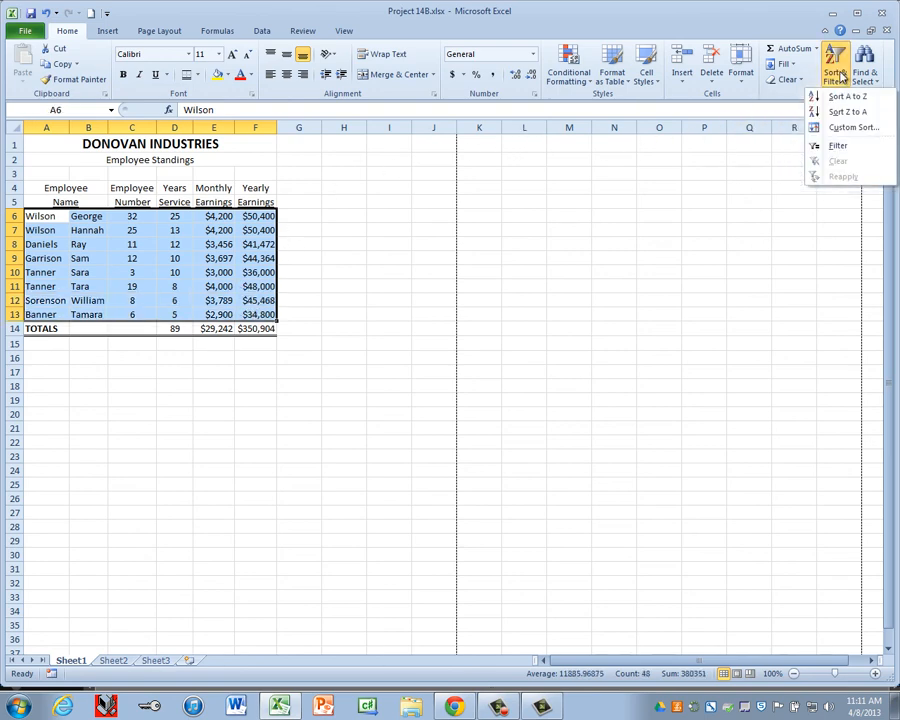
left_click(852, 130)
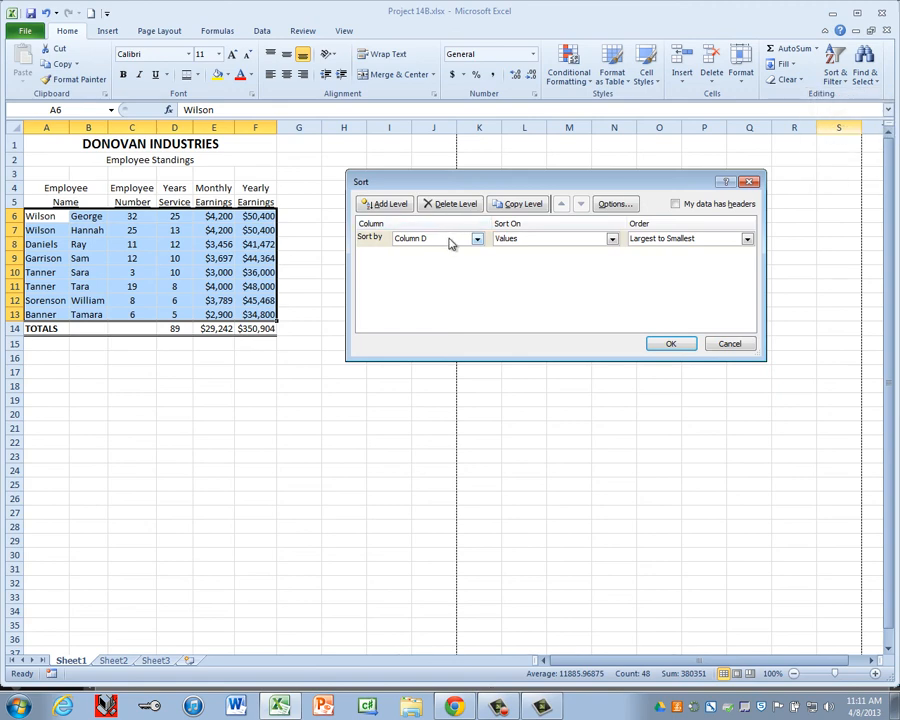
left_click(383, 208)
left_click(383, 209)
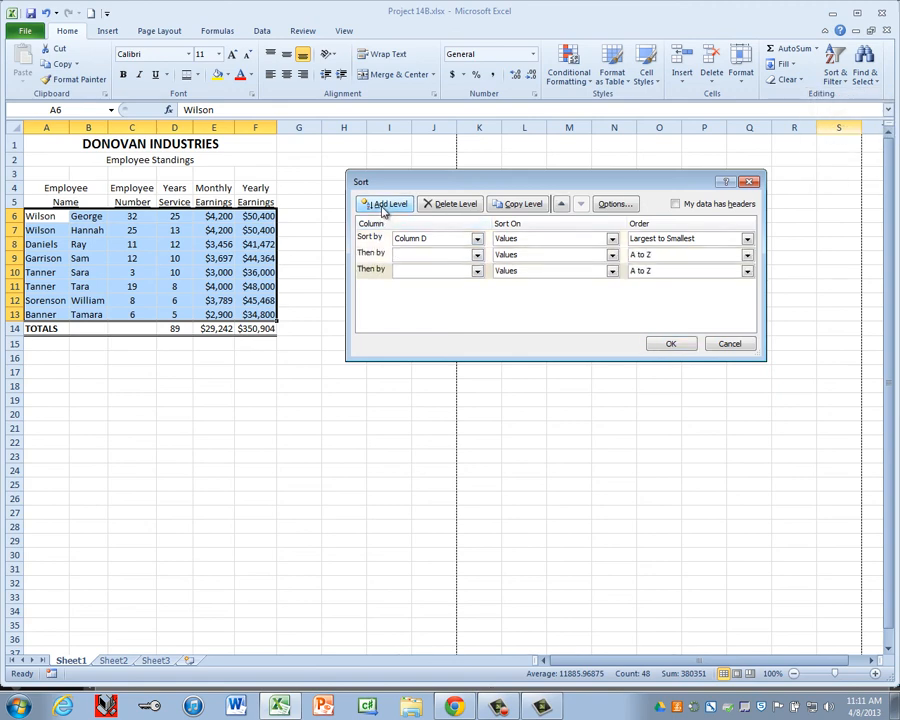
left_click(477, 239)
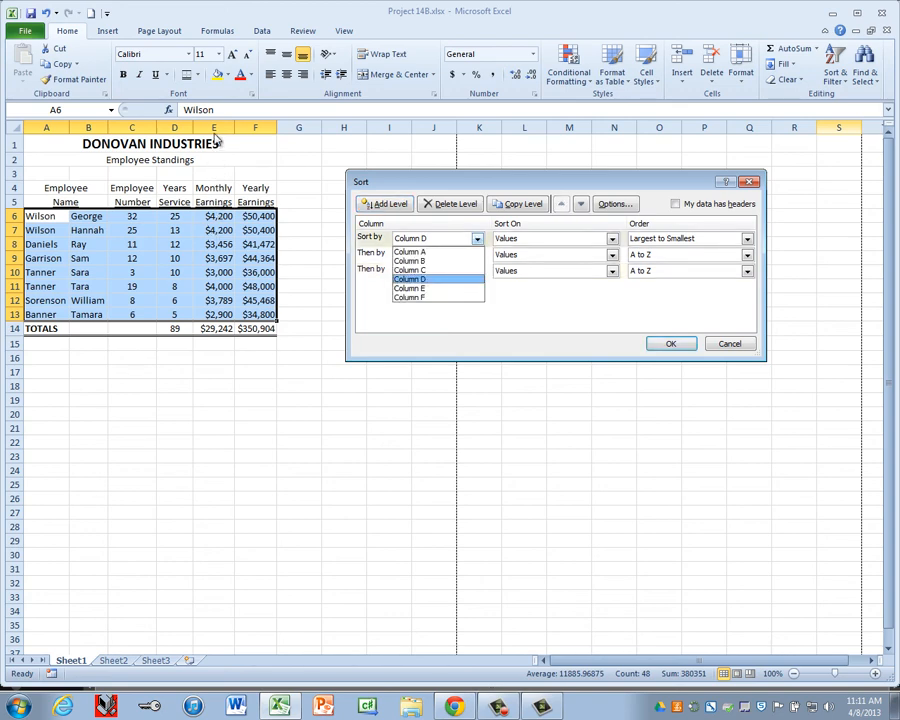
left_click(432, 288)
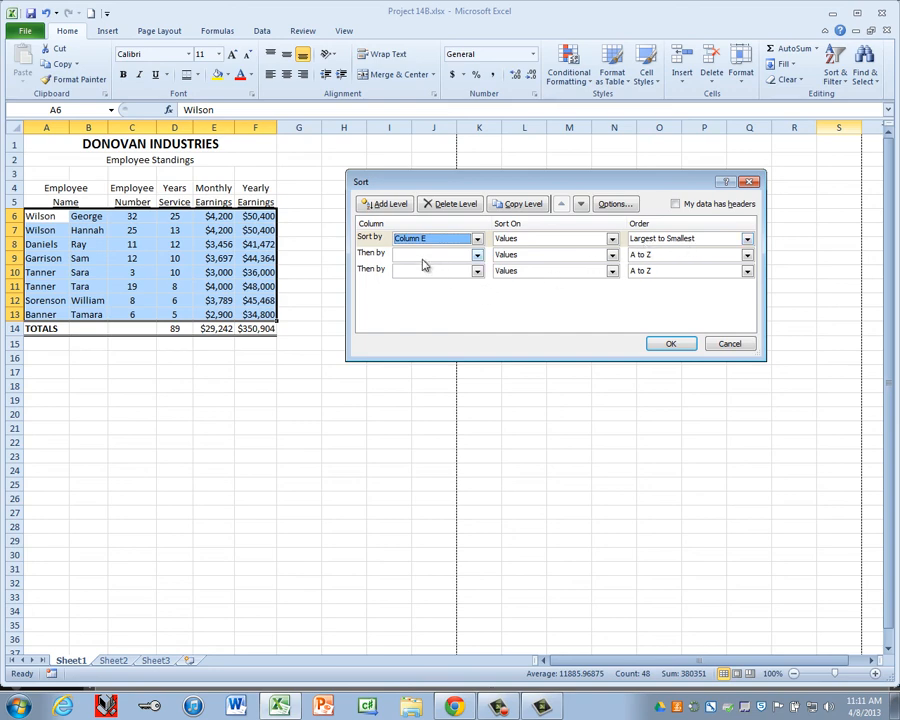
left_click(478, 256)
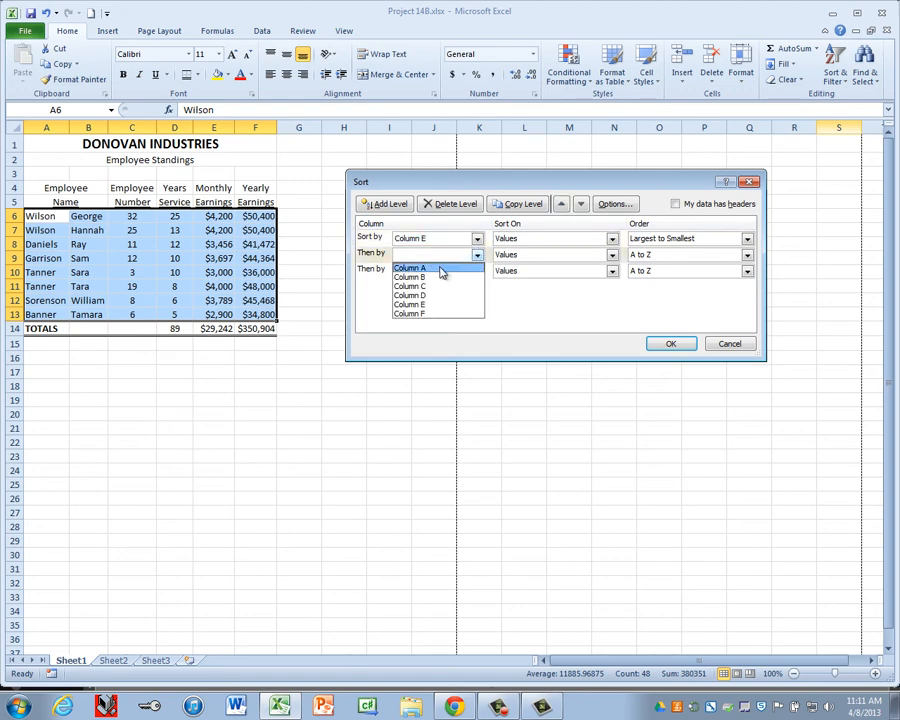
left_click(440, 270)
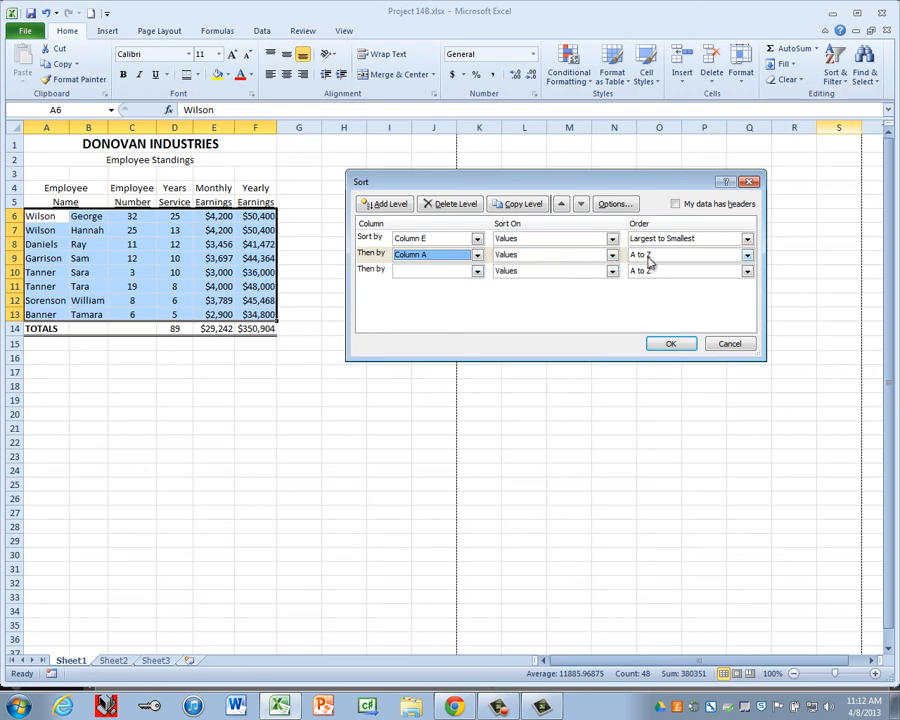
left_click(442, 274)
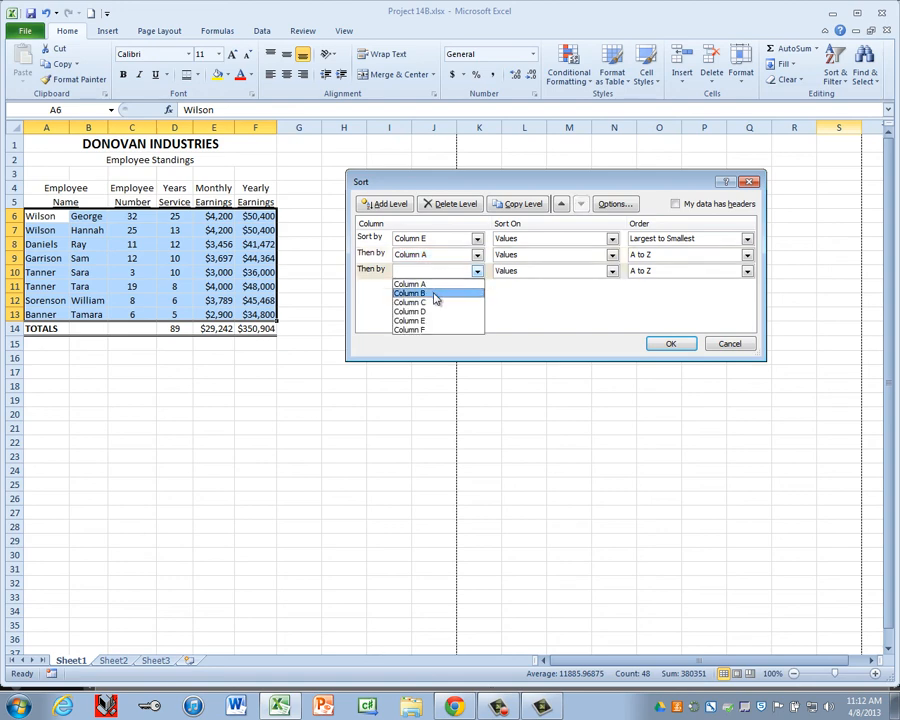
left_click(435, 294)
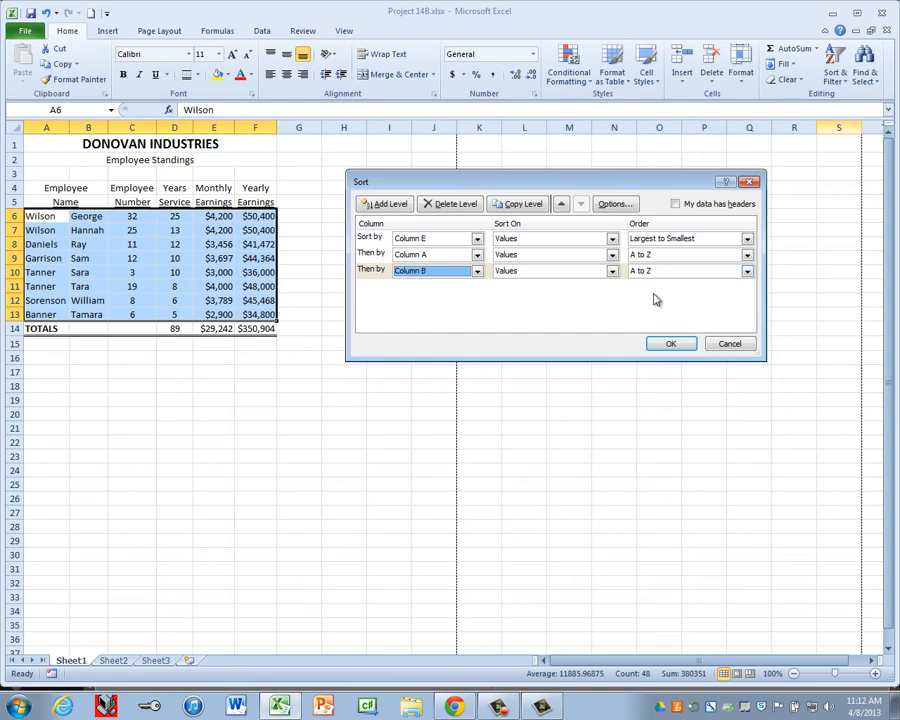
left_click(670, 343)
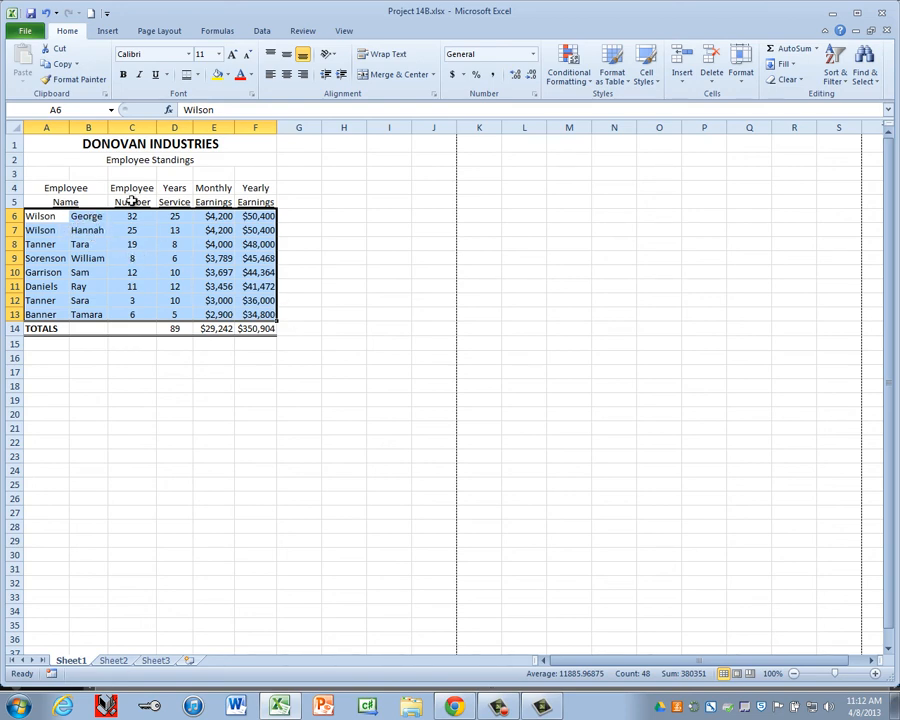
- Save a copy of the workbook as Project 14C.xlsx in the same Excel folder
left_click(24, 29)
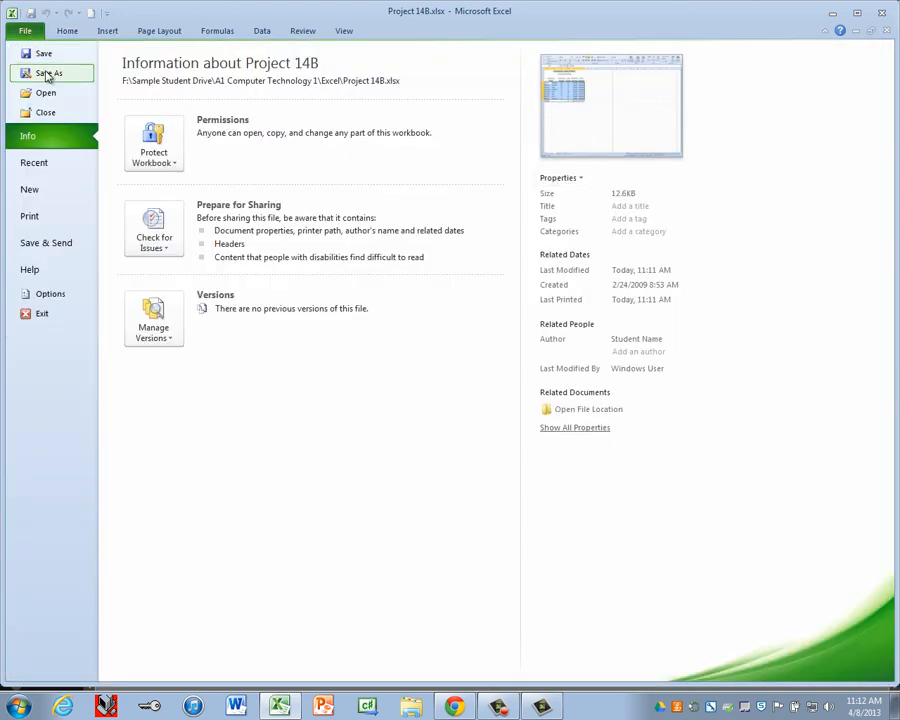
left_click(48, 74)
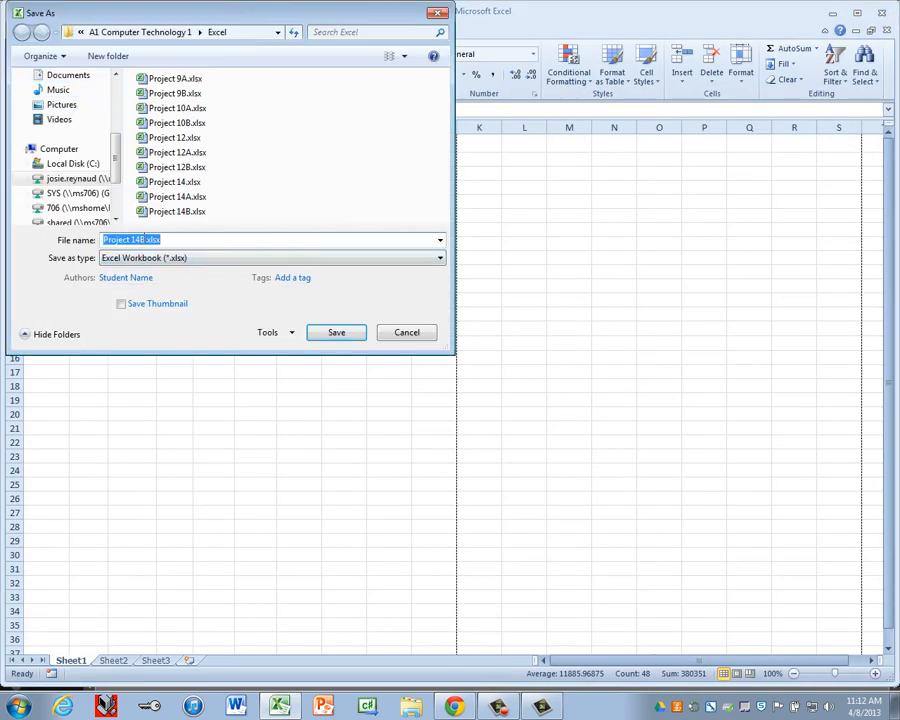
left_click(144, 240)
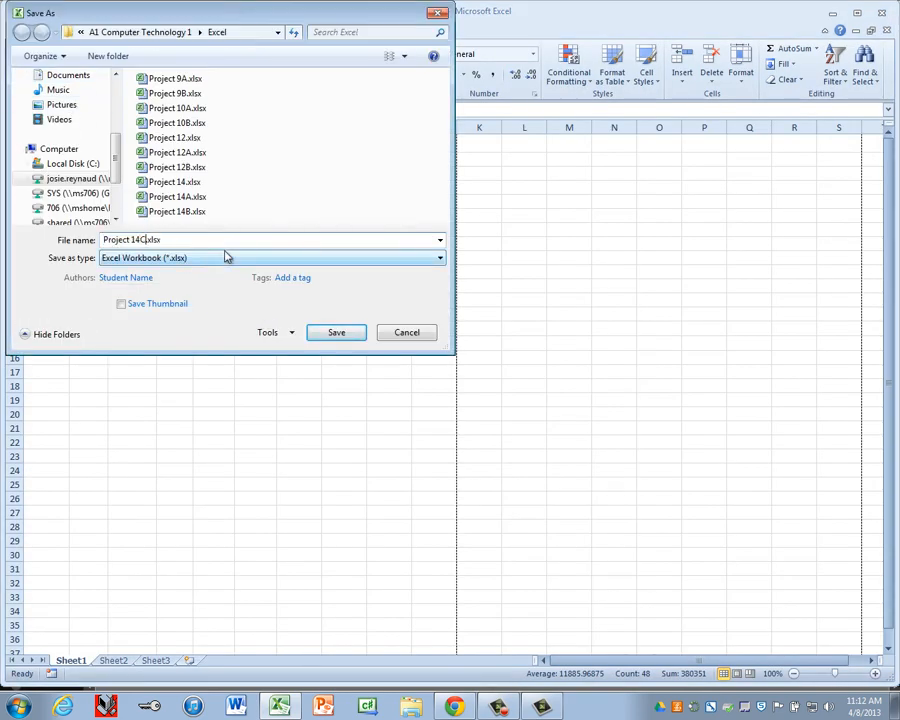
left_click(335, 332)
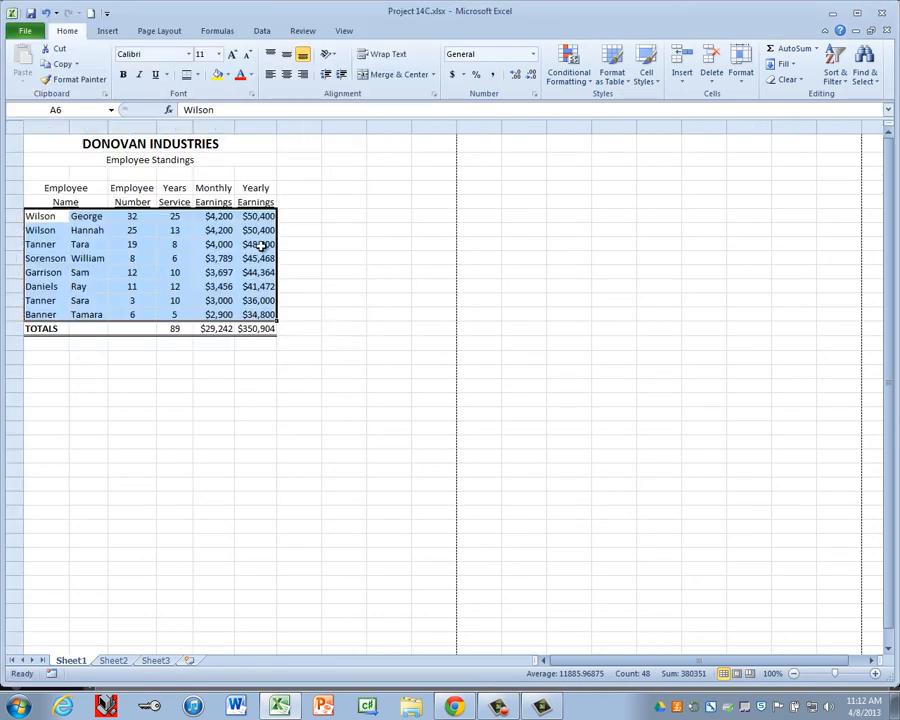
- Publish the worksheet sorted by monthly earnings as Project 14C.pdf and close the PDF once it opens
left_click(34, 33)
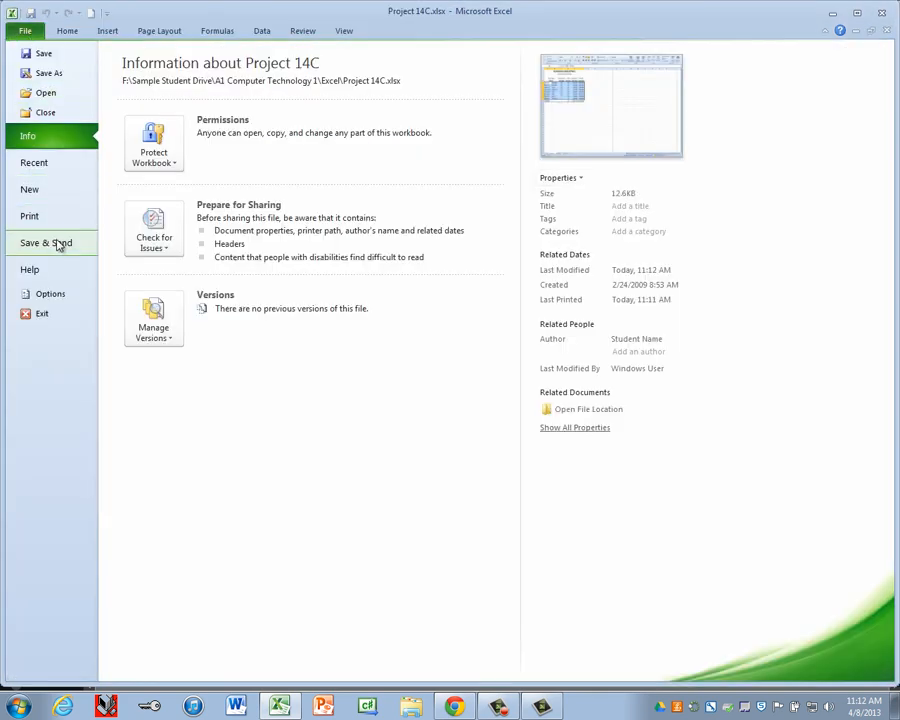
left_click(60, 242)
left_click(185, 262)
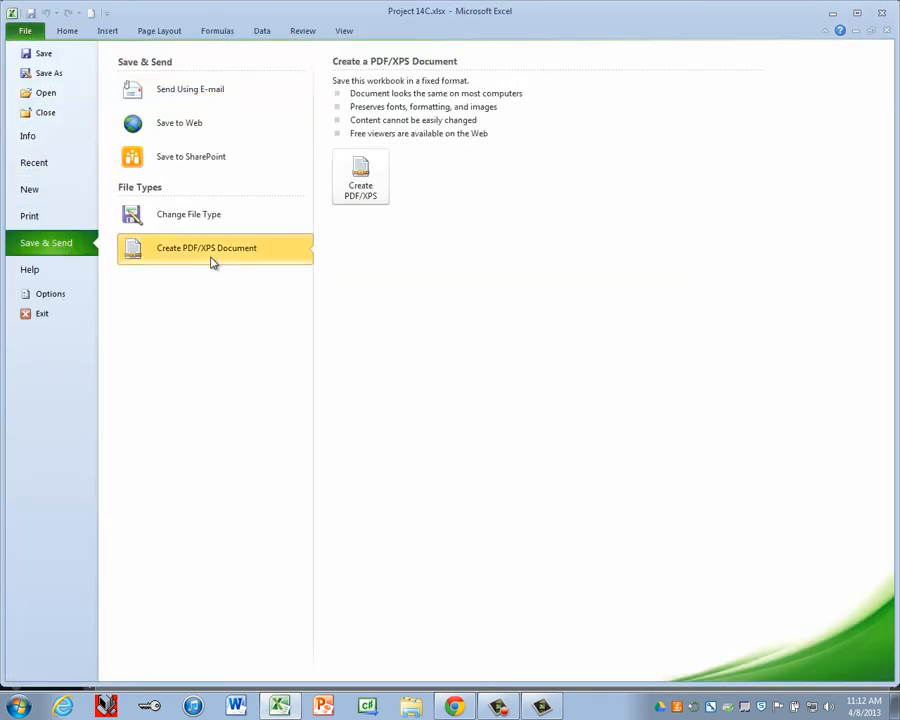
left_click(350, 195)
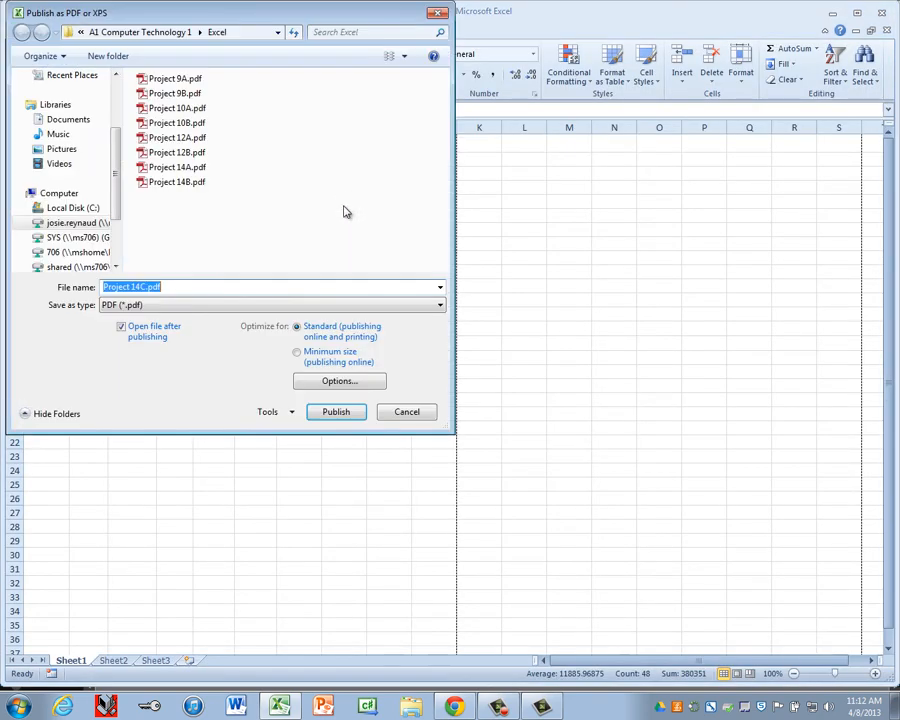
left_click(350, 410)
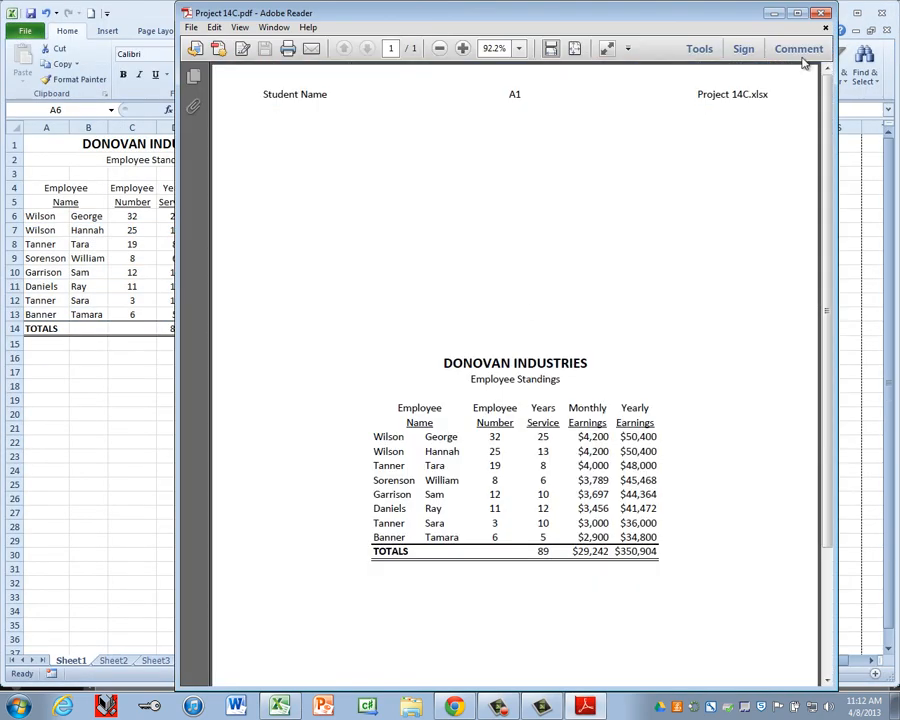
left_click(821, 13)
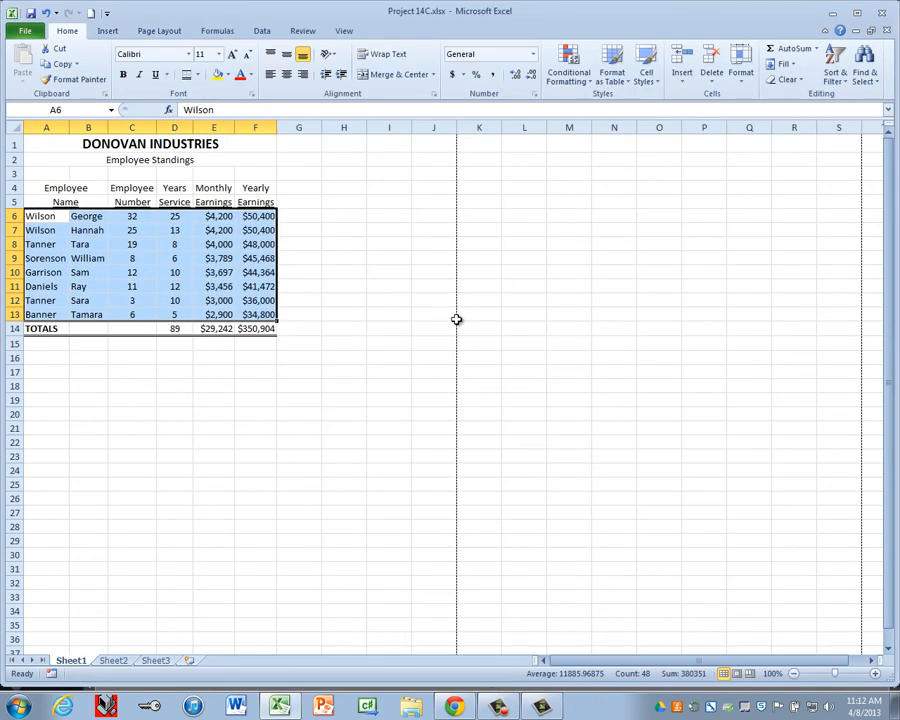